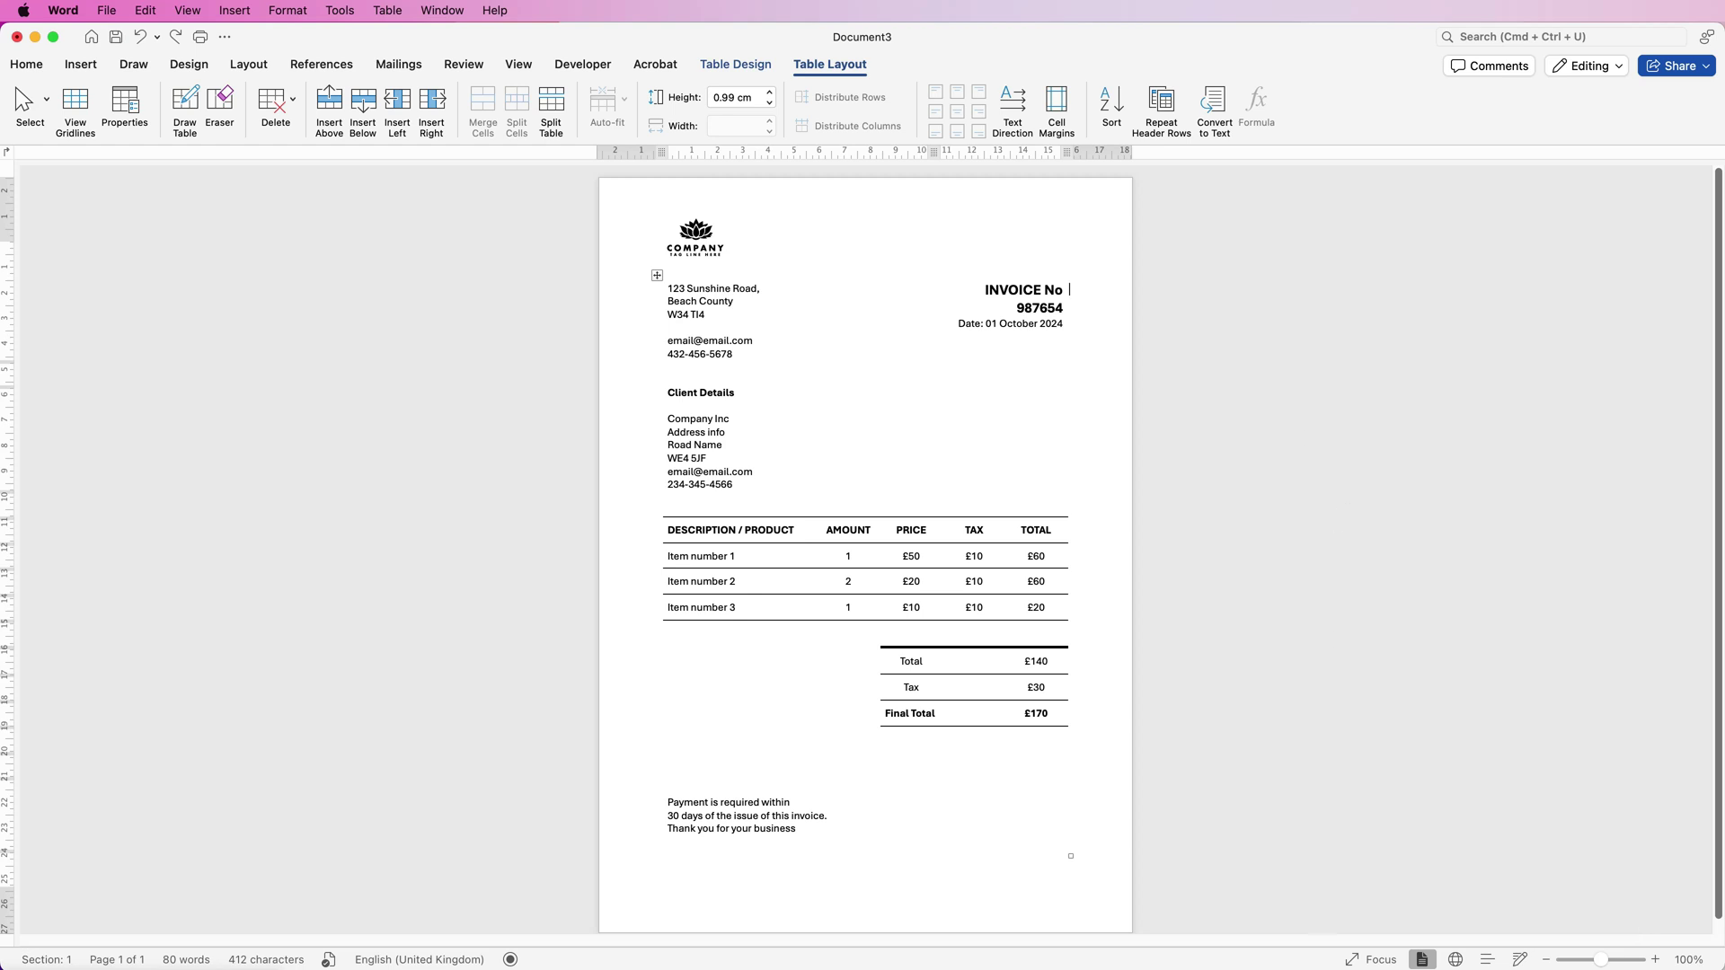
# Create a new blank document with an empty first line and insert a 5-column, 4-row table
pyautogui.press('super+n')
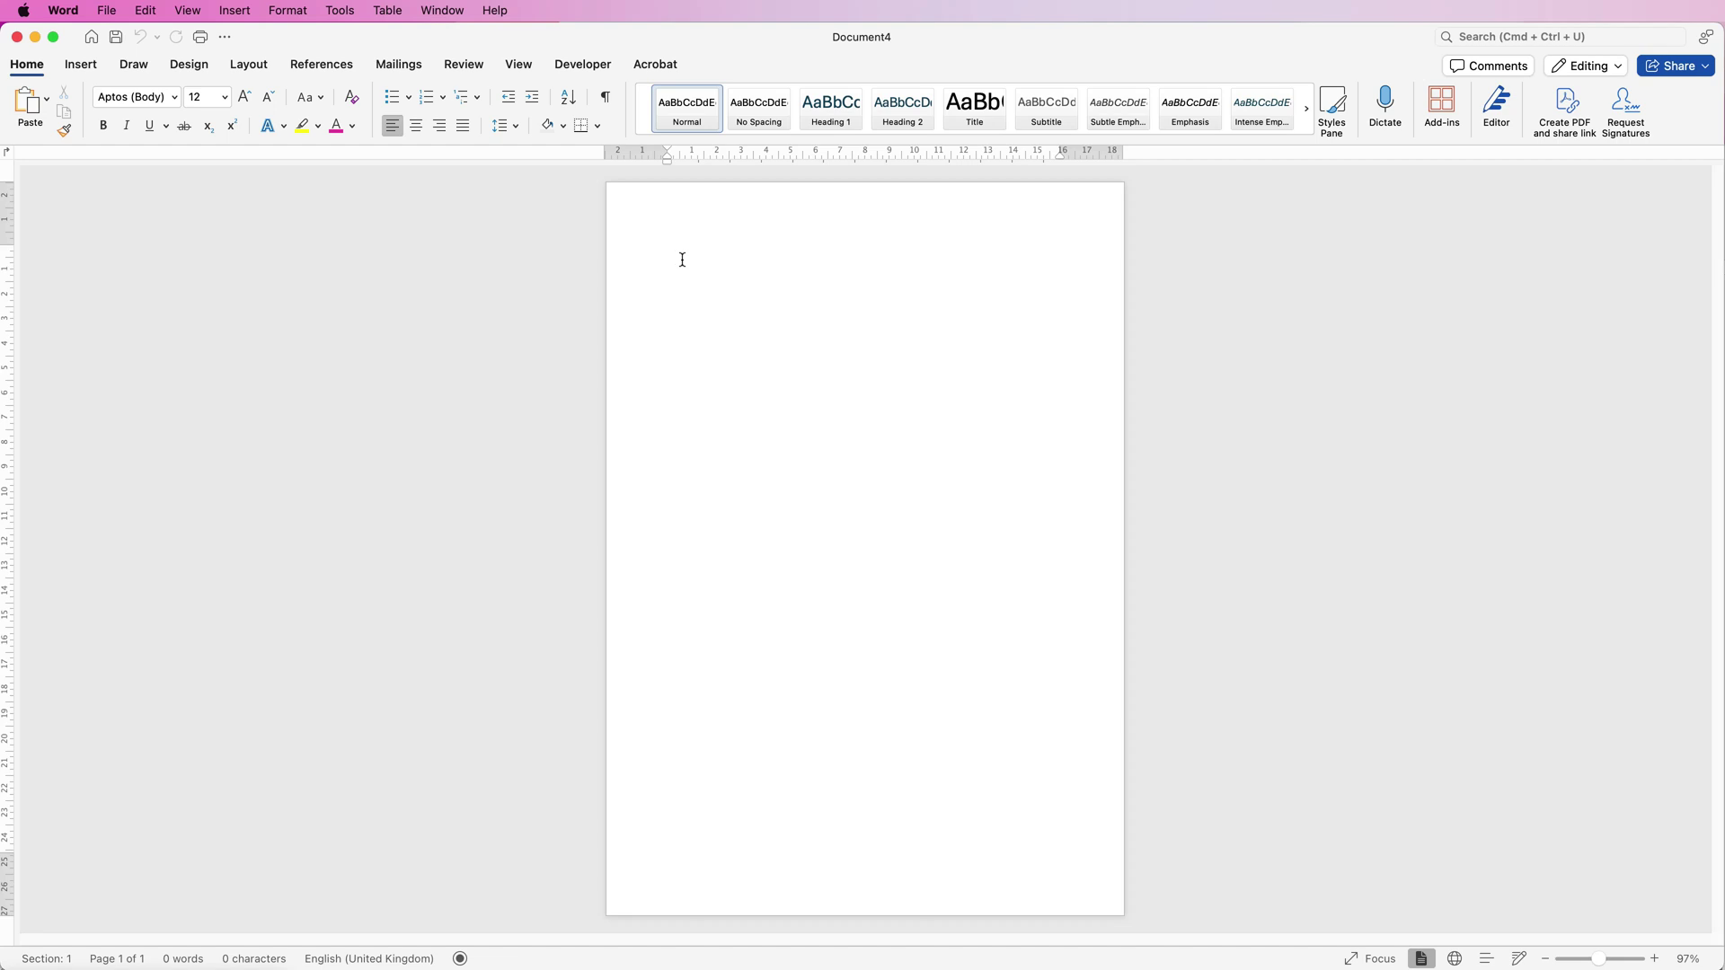
pyautogui.press('Return')
pyautogui.click(82, 65)
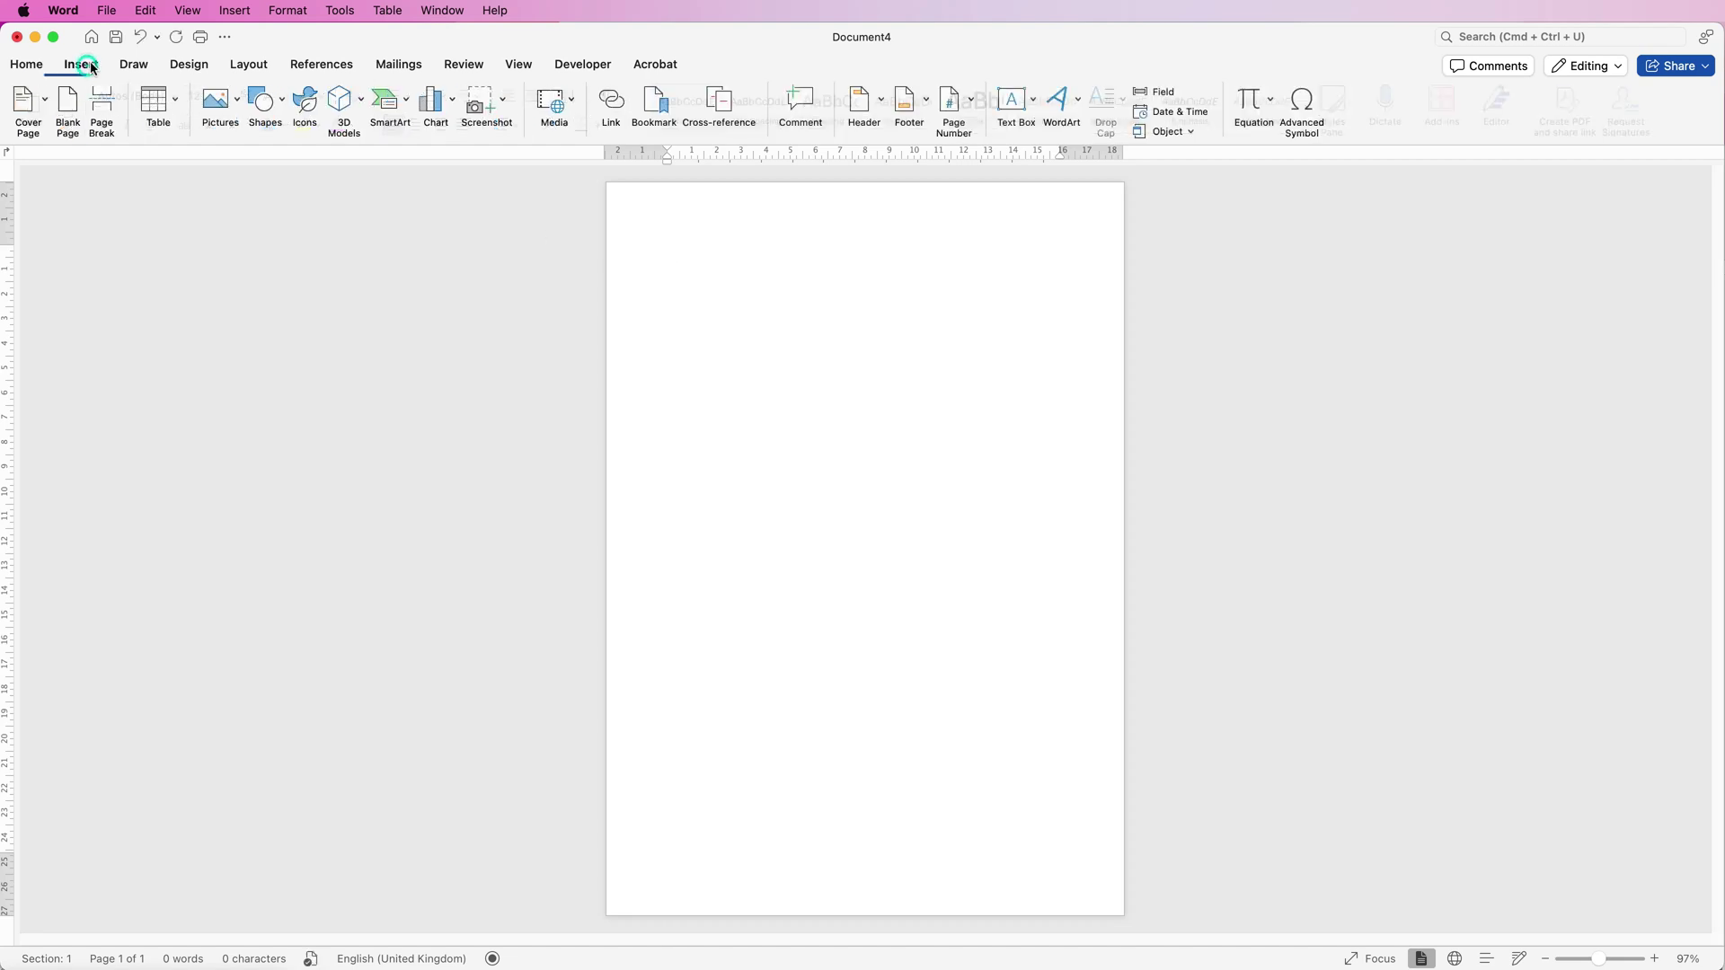
pyautogui.click(176, 104)
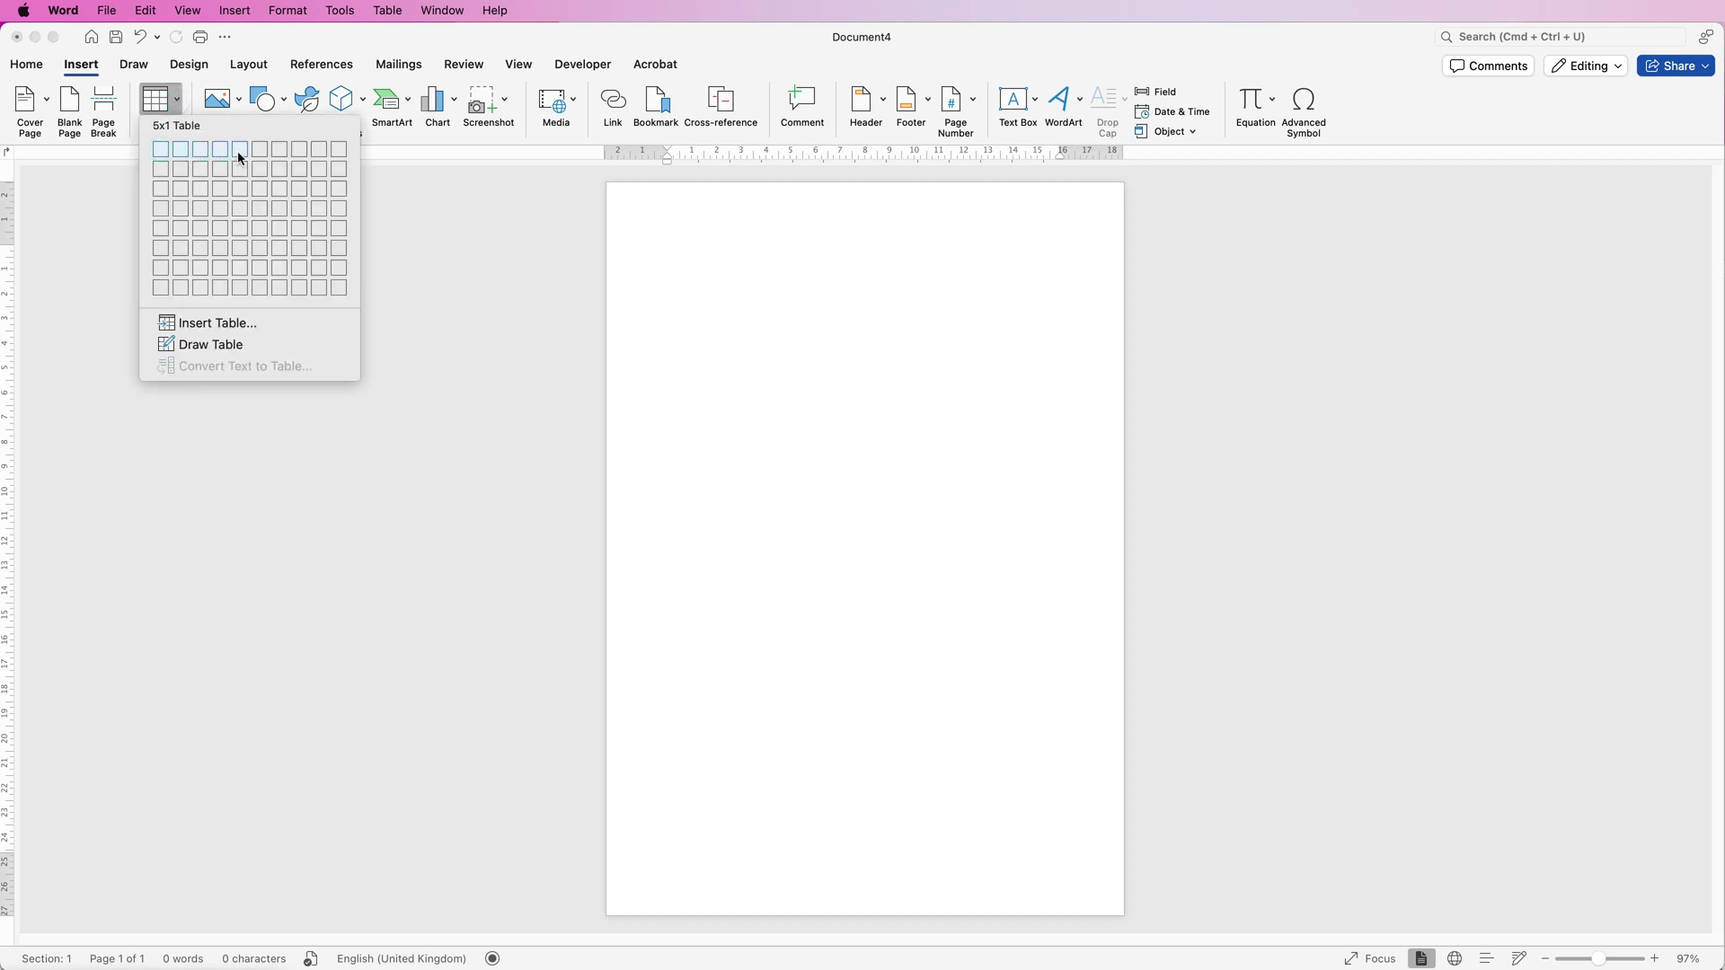
pyautogui.click(240, 203)
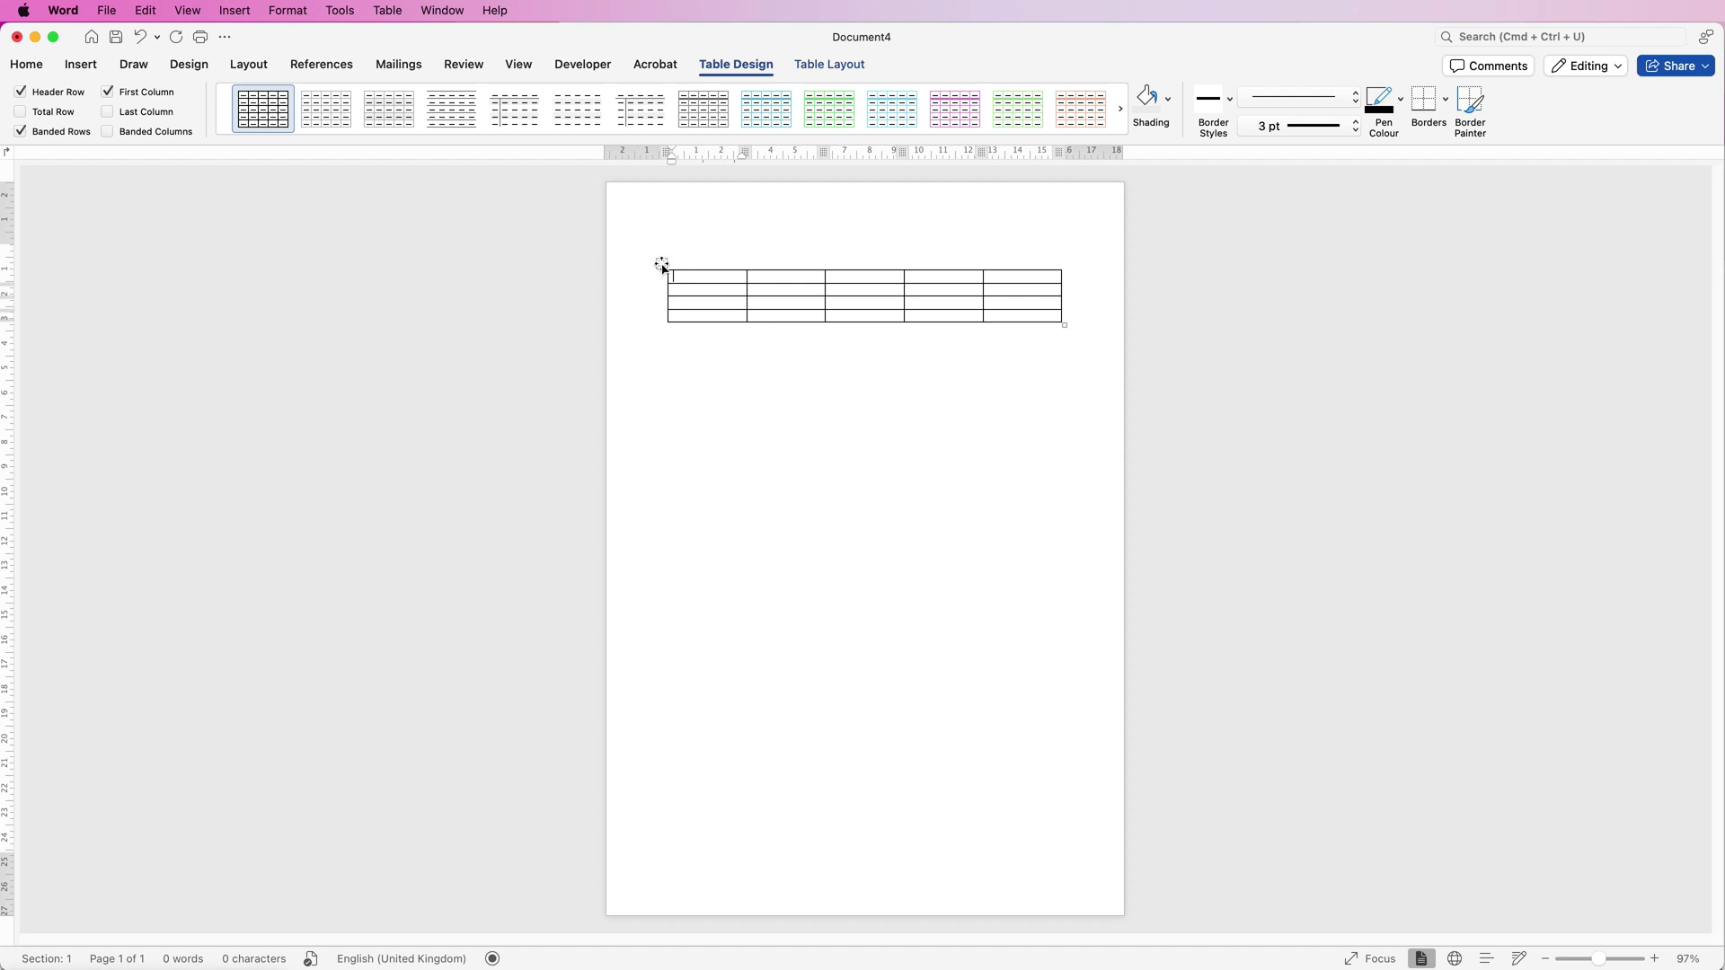
# Set the whole table's row height to 1 cm and align cells centre-left
pyautogui.click(660, 265)
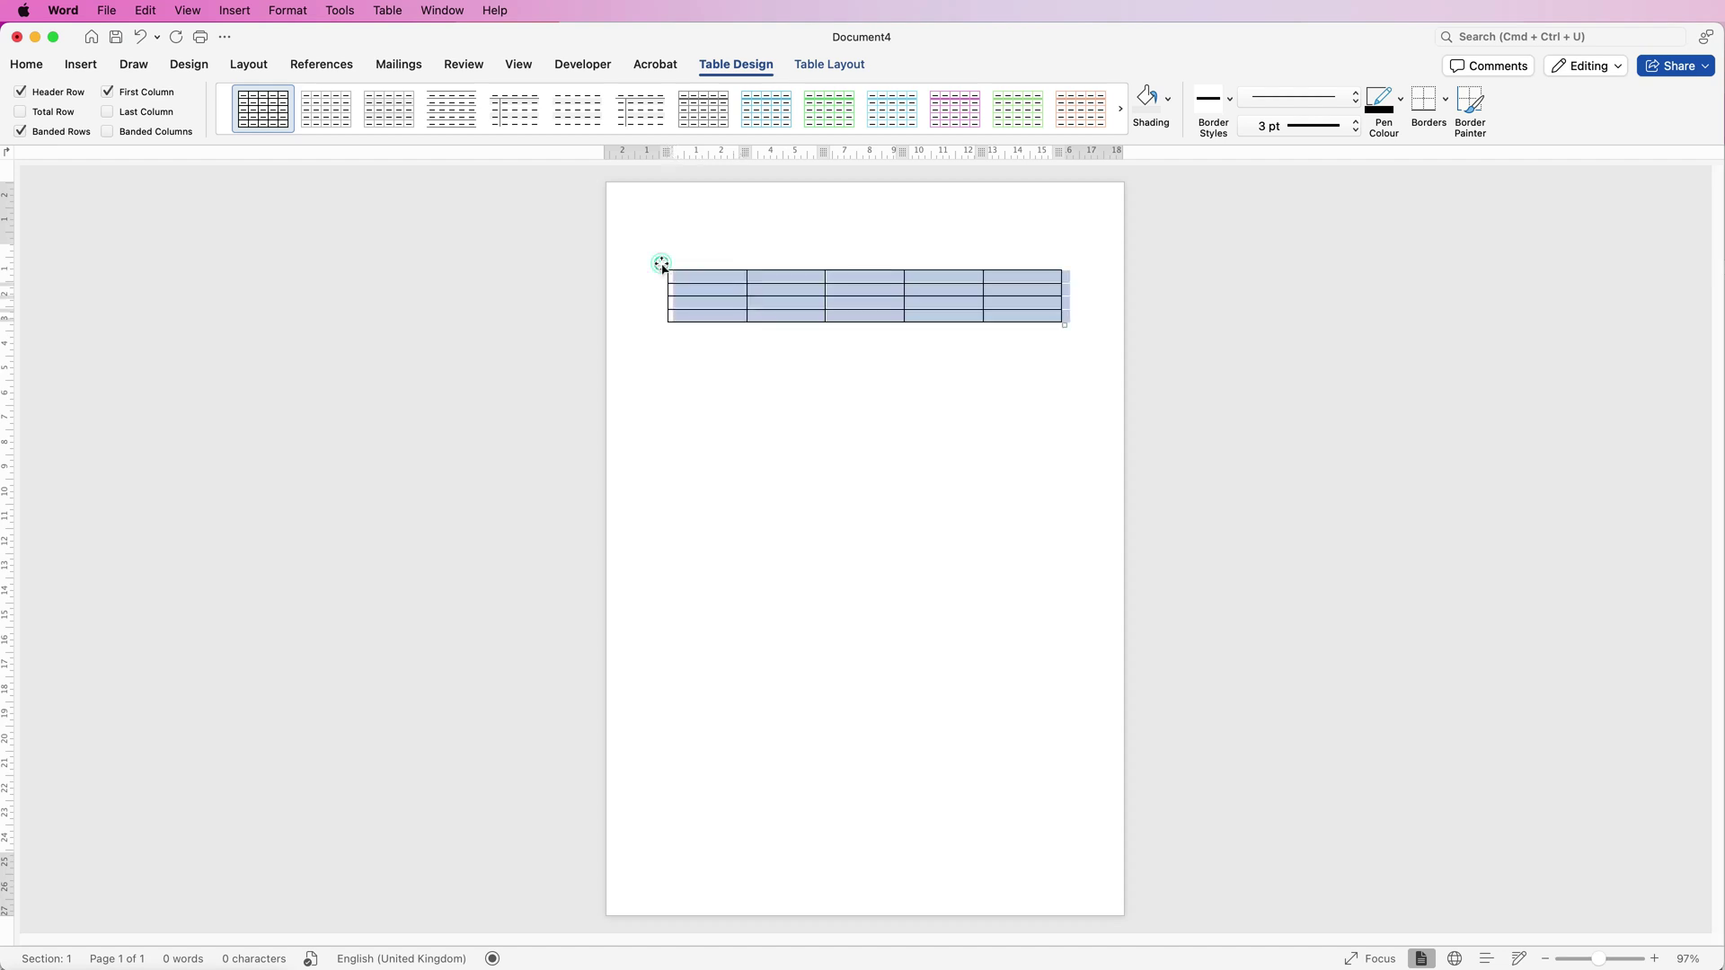
pyautogui.click(825, 69)
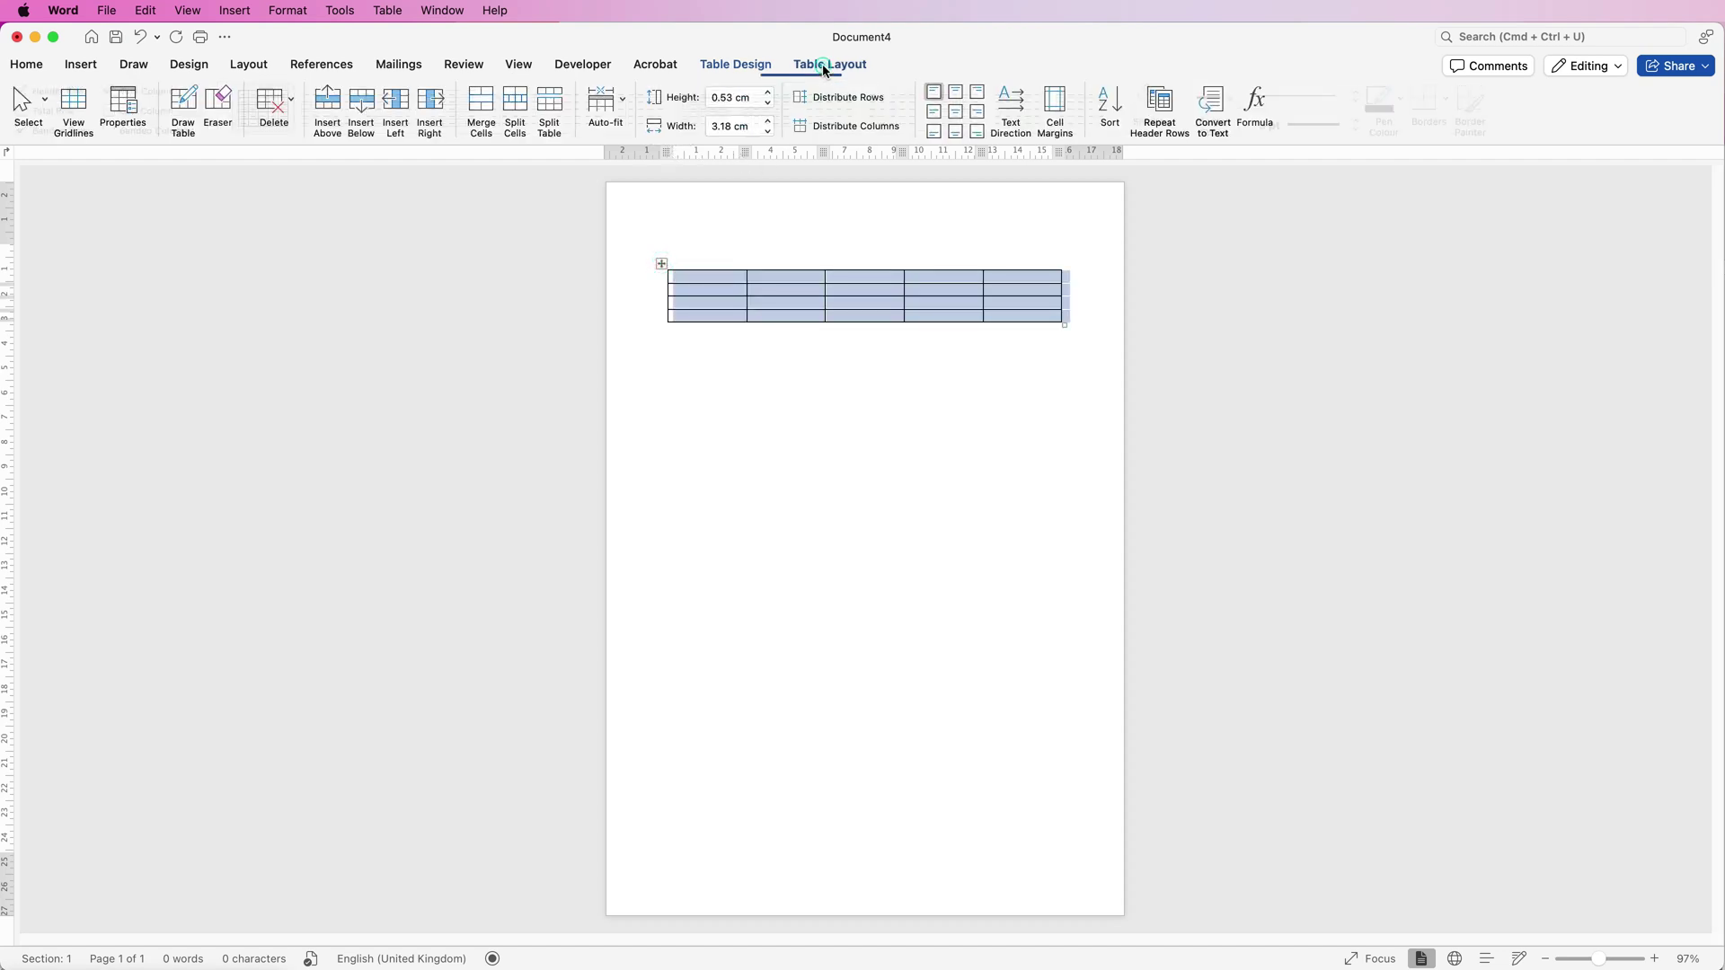
pyautogui.click(711, 97)
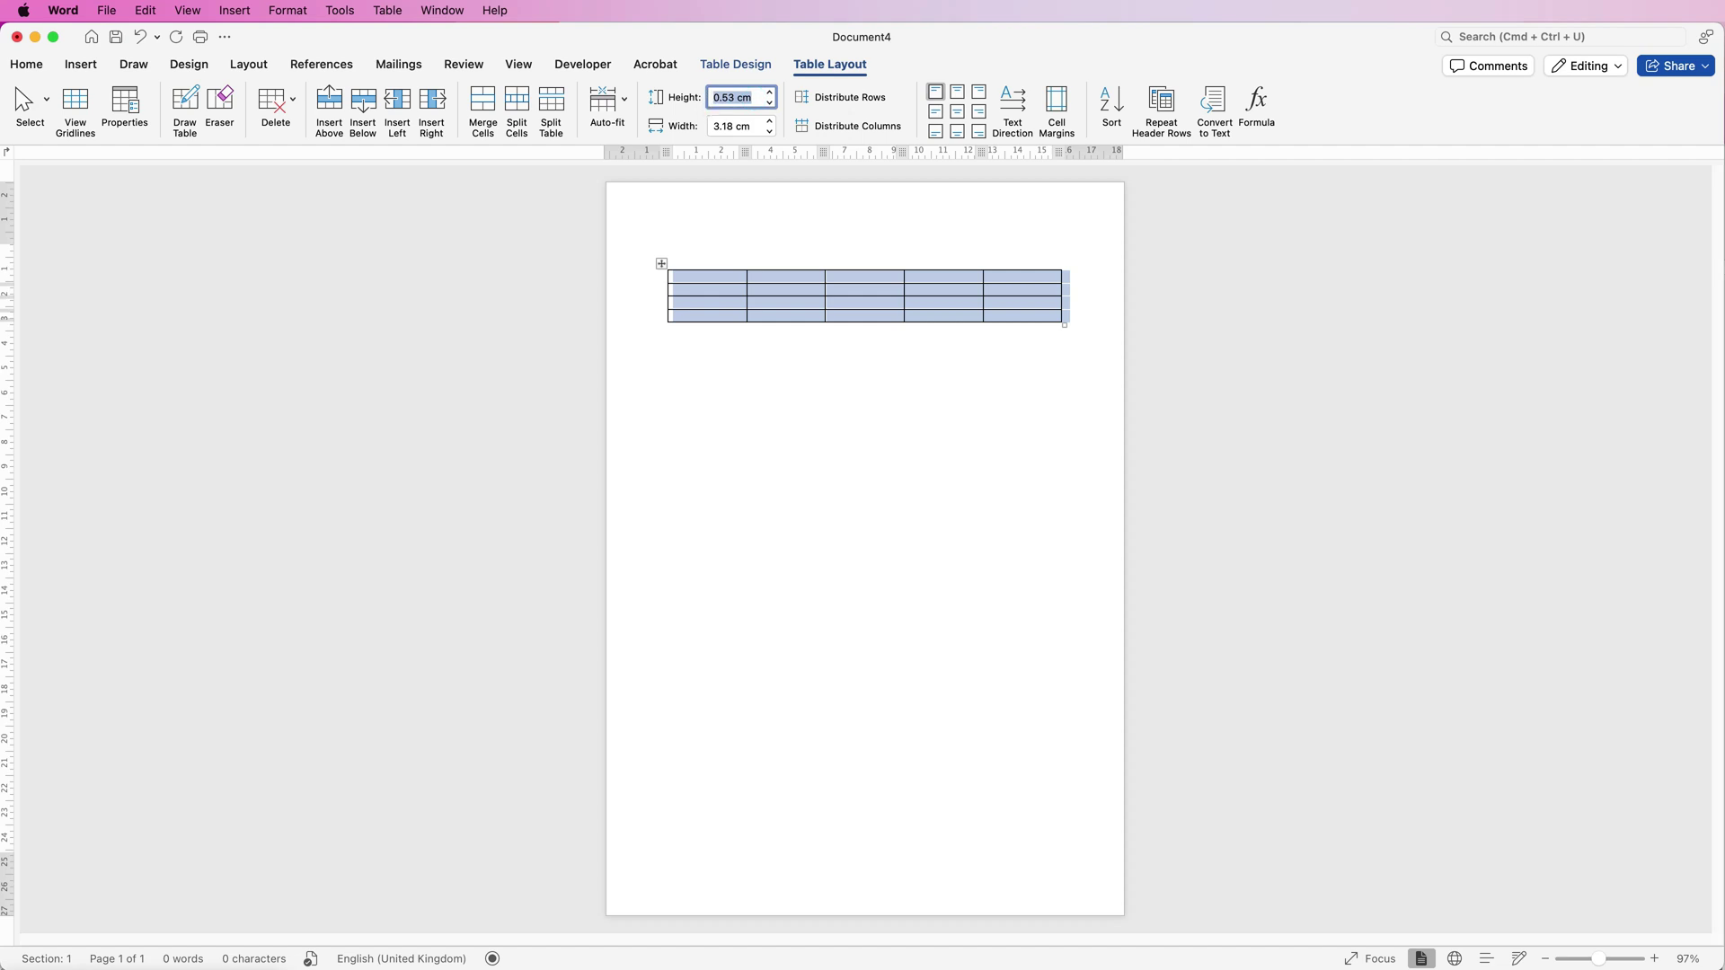
pyautogui.write('1')
pyautogui.press('Return')
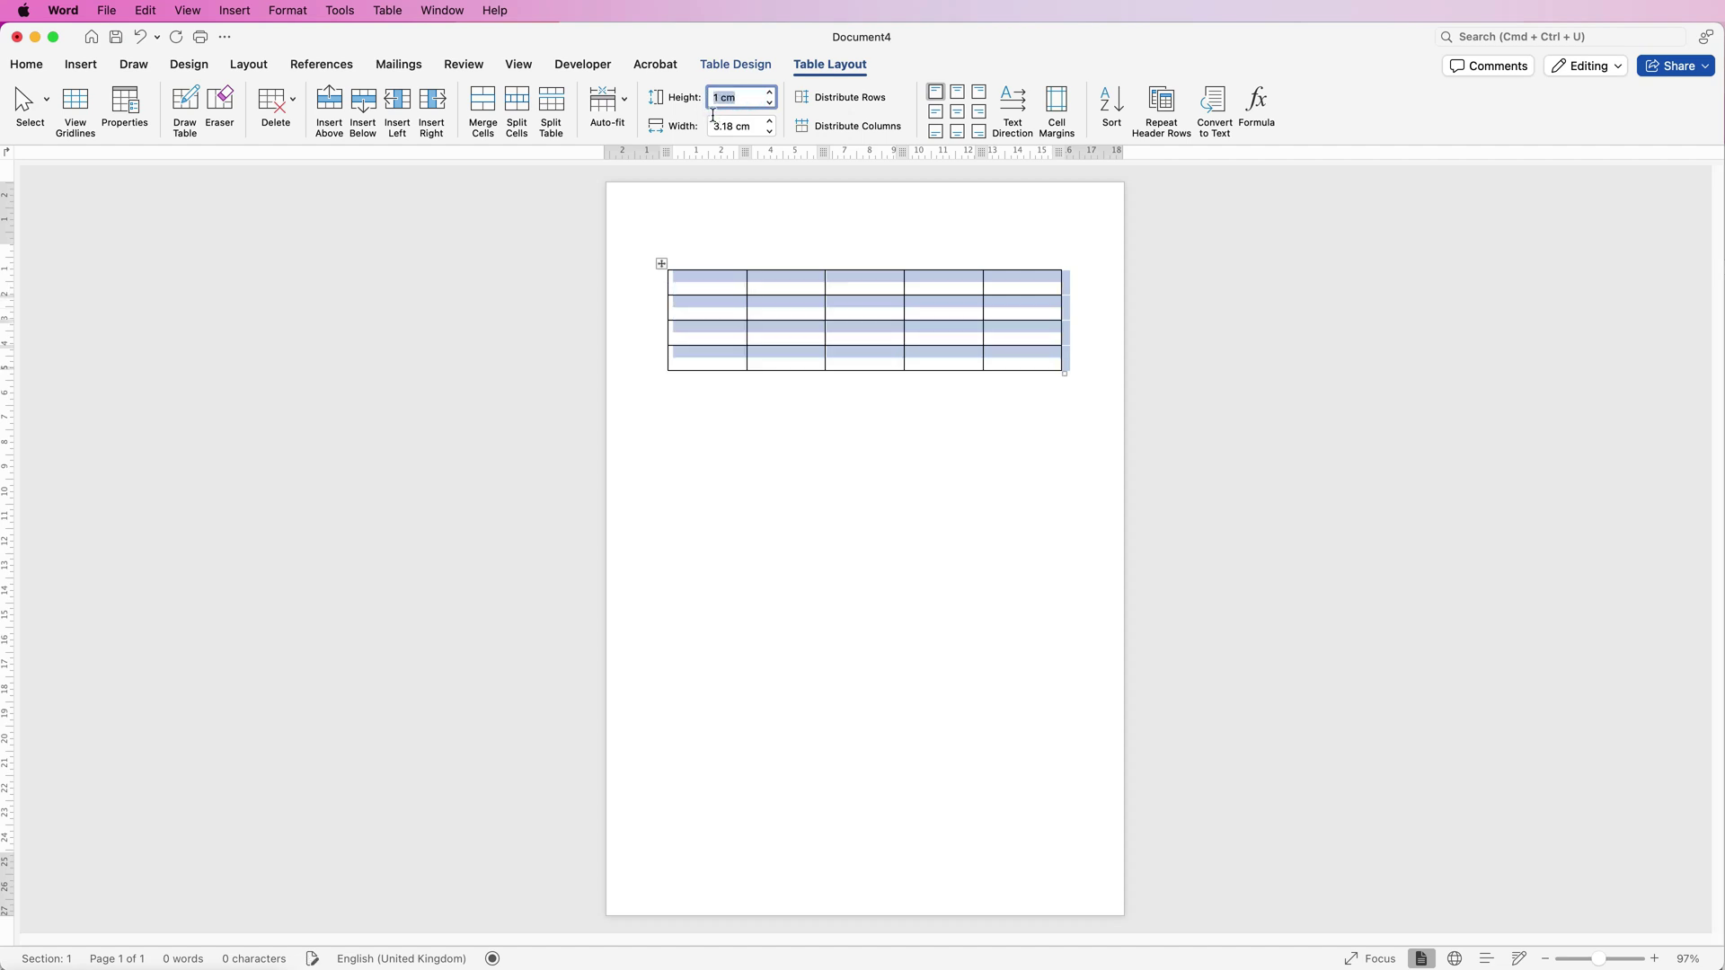
pyautogui.click(936, 114)
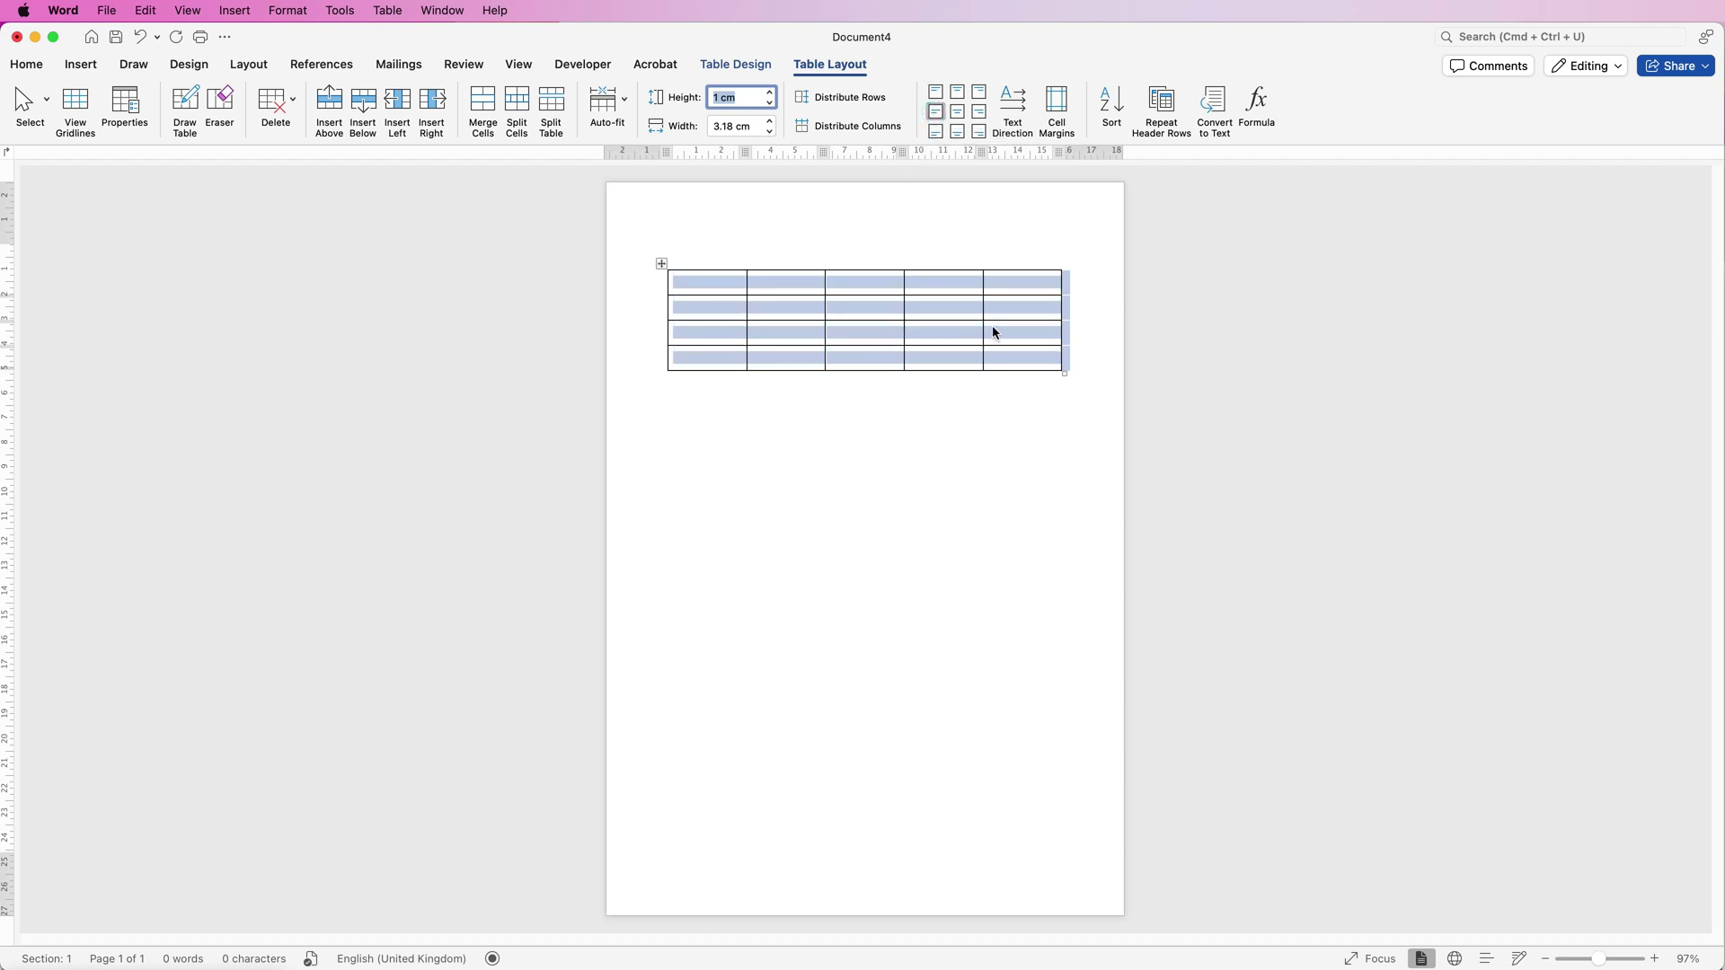
# Merge the top row's first three cells into one and its last two cells into another
pyautogui.click(710, 281)
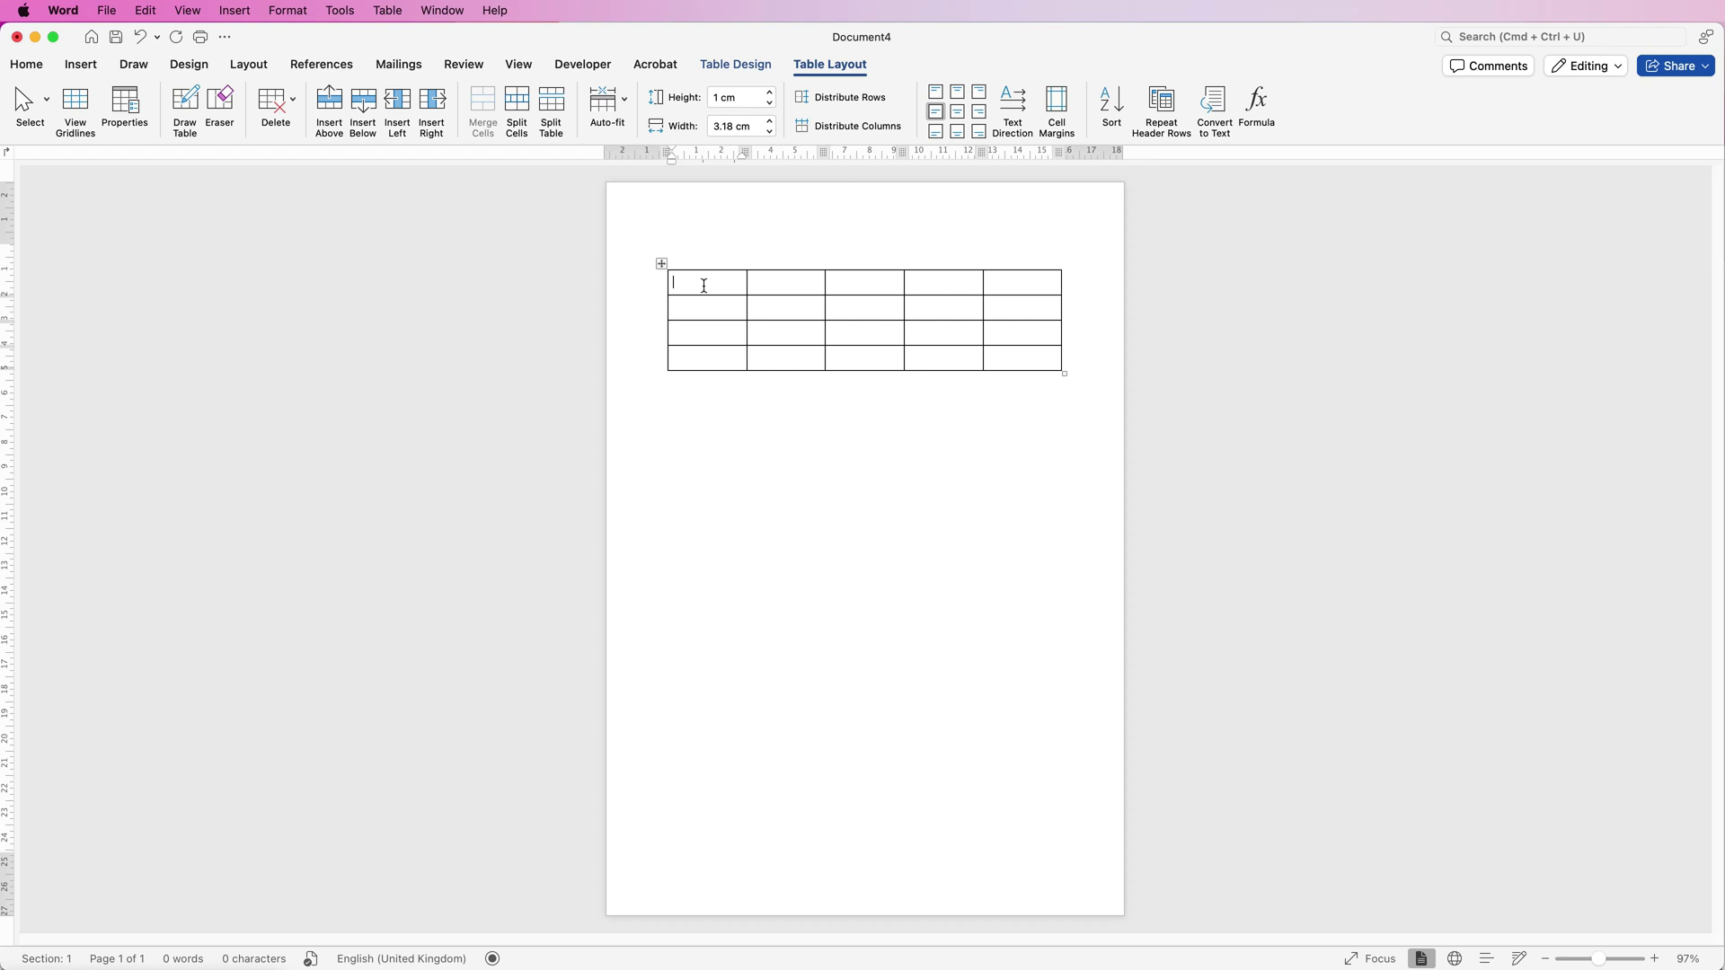
pyautogui.moveTo(714, 285); pyautogui.dragTo(829, 290)
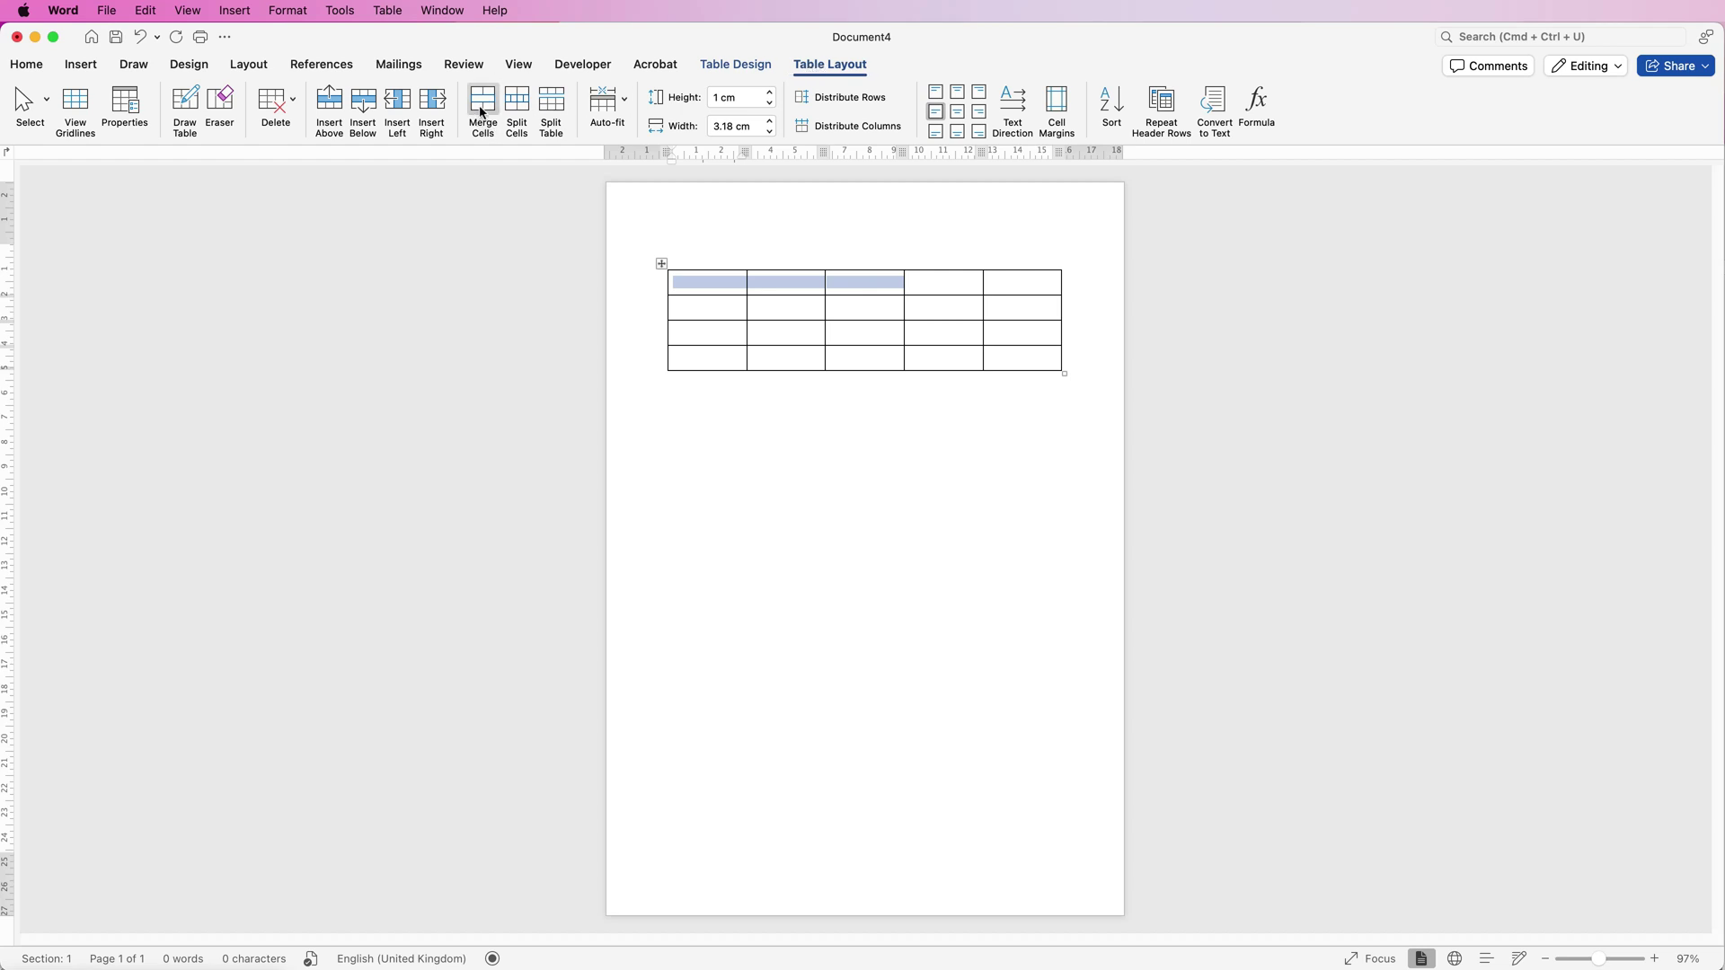
pyautogui.click(485, 110)
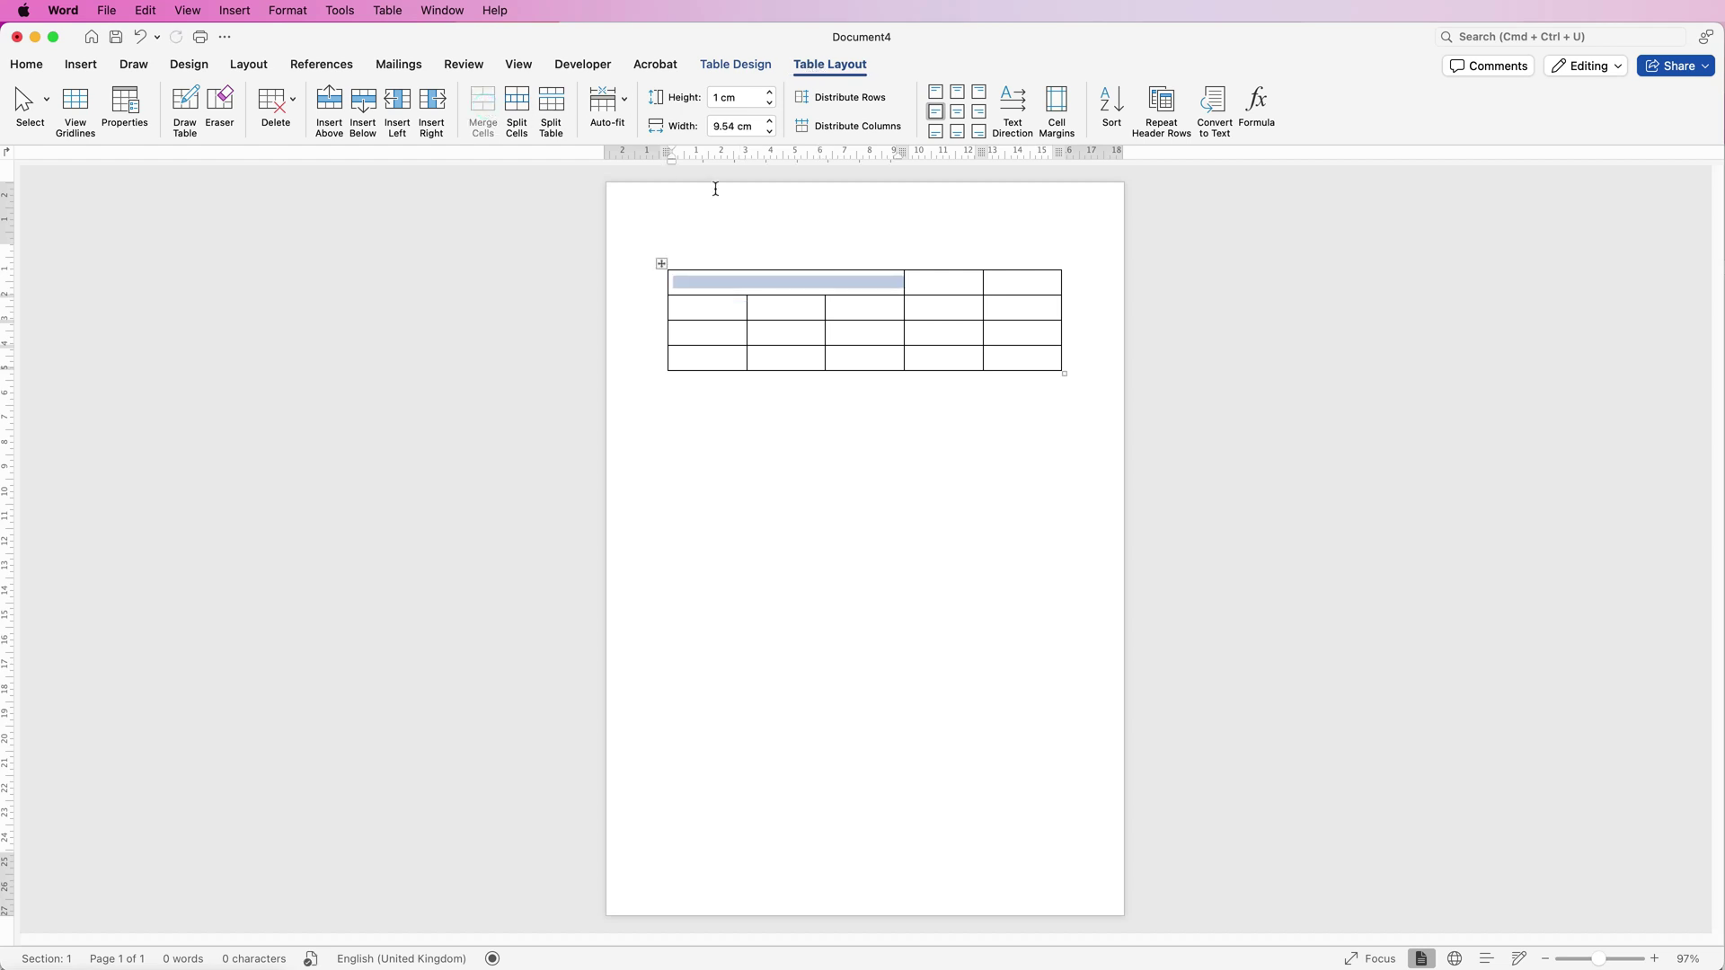
pyautogui.moveTo(957, 286); pyautogui.dragTo(990, 285)
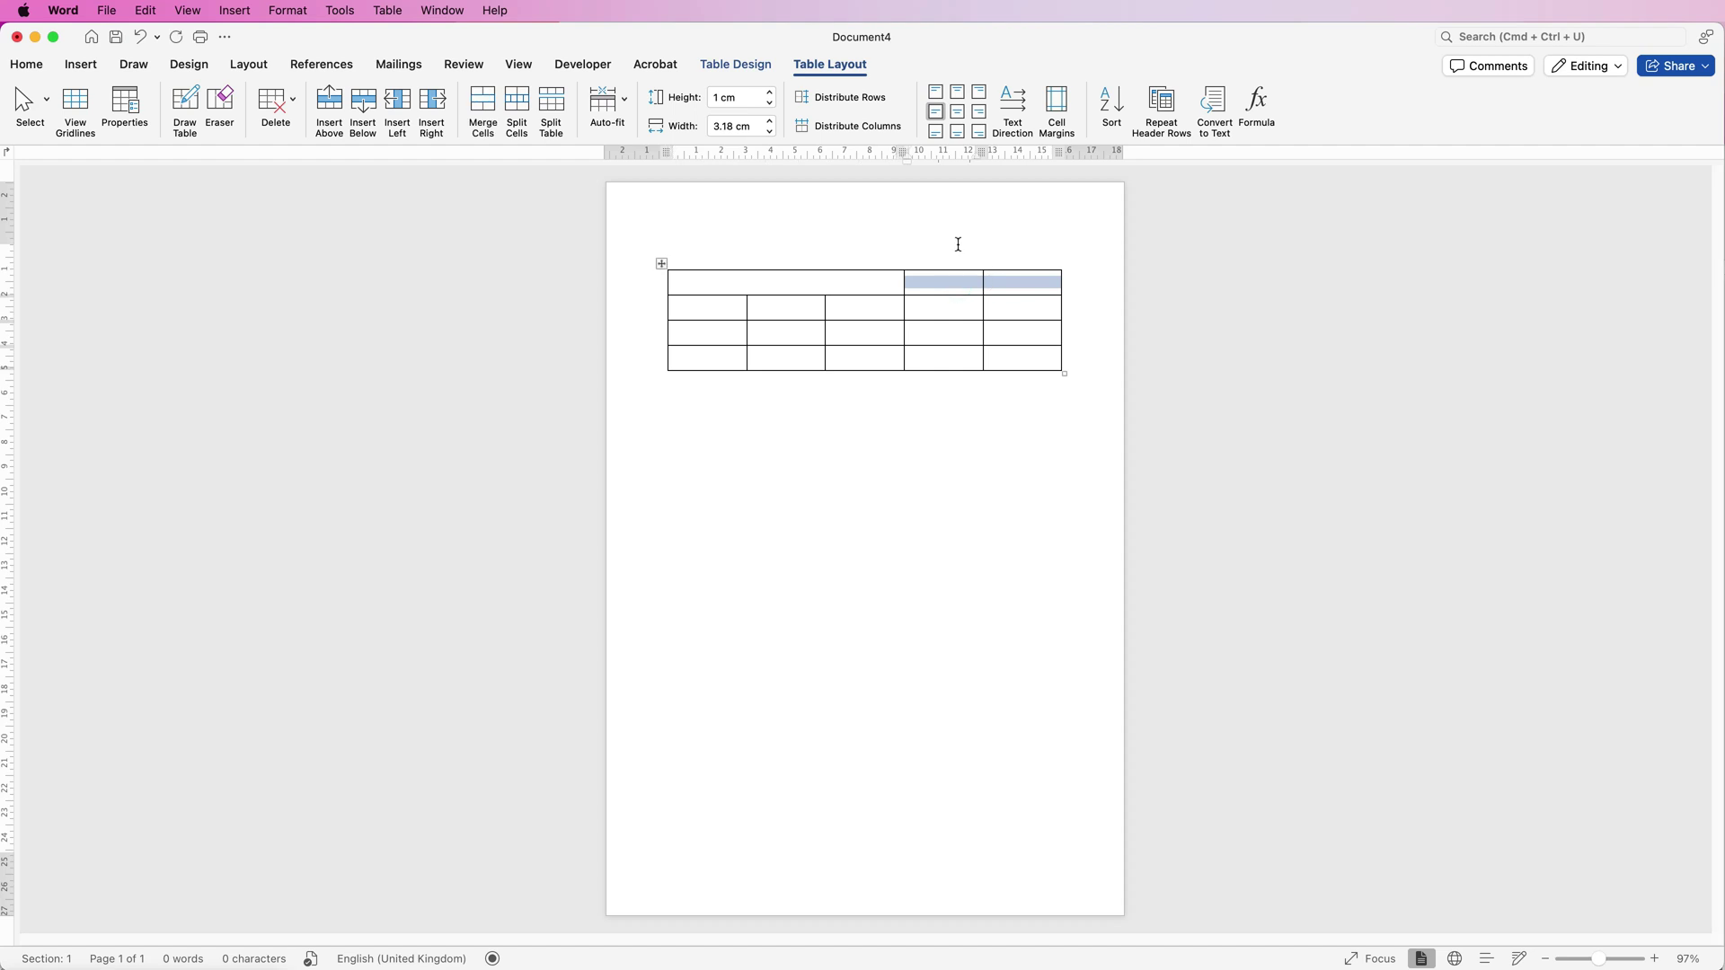
pyautogui.click(484, 101)
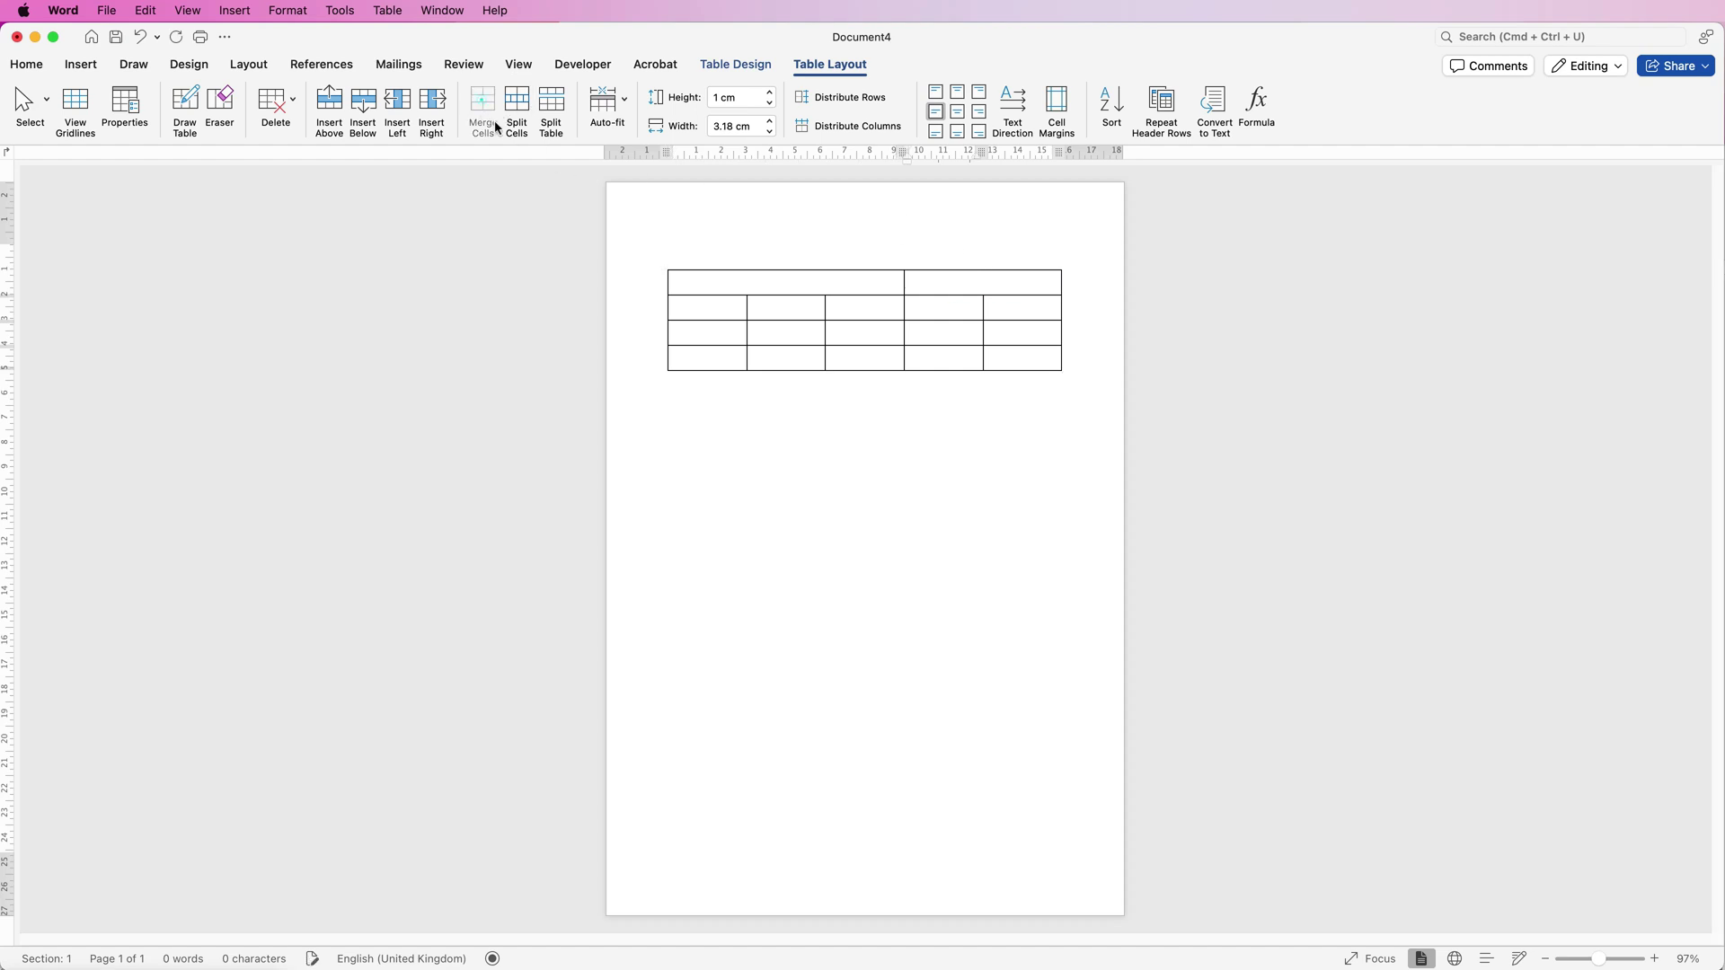
# Paste the company address and contacts into the top-left cell, adding a comma after Beach County
pyautogui.click(729, 283)
pyautogui.press('super+v')
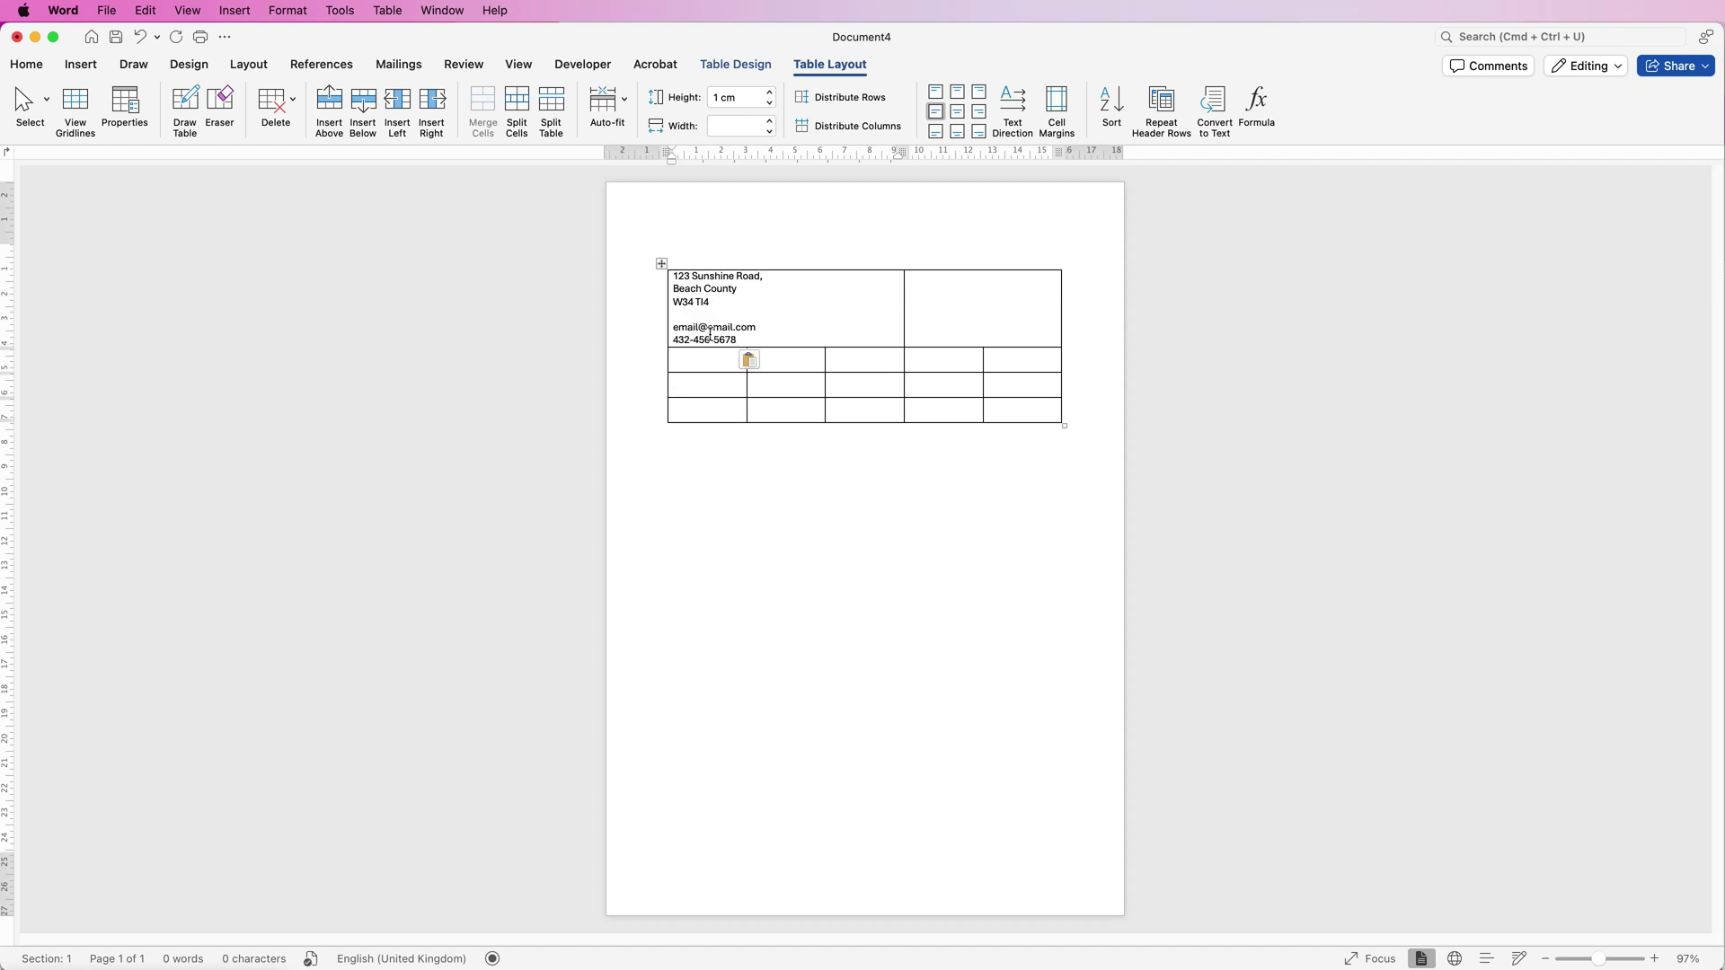
pyautogui.click(738, 289)
pyautogui.write(',')
# Align the top-right cell top-right, paste the invoice number and date, and select INVOICE No
pyautogui.press('Tab')
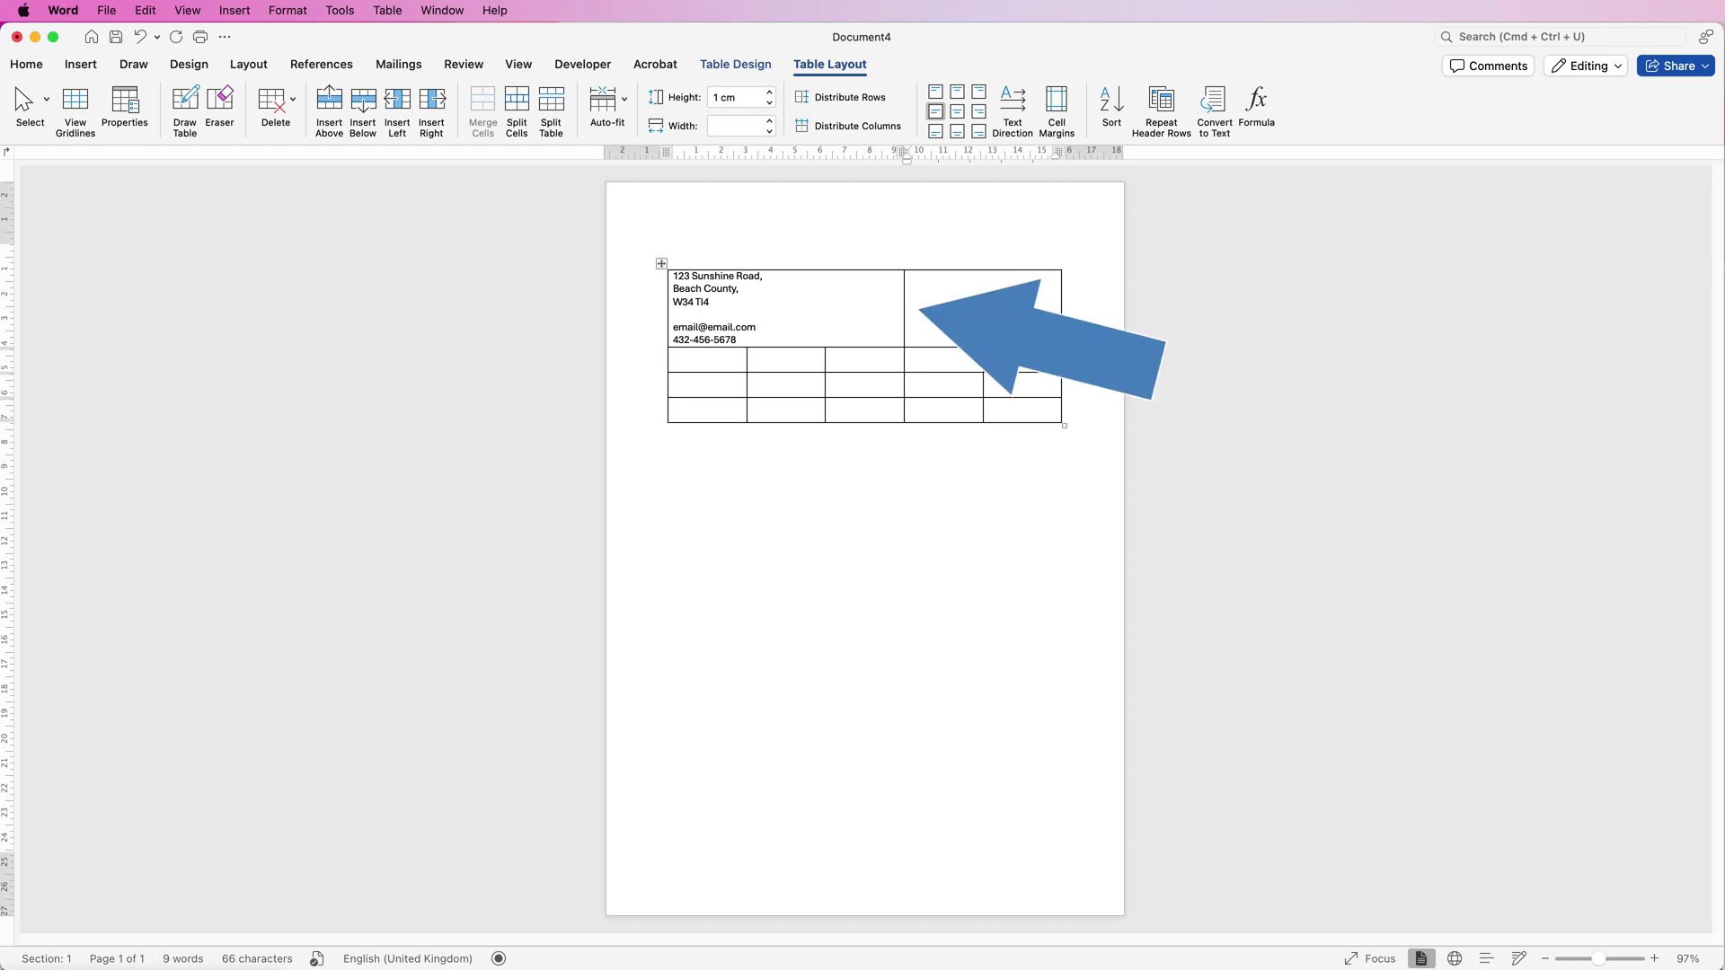
pyautogui.click(908, 309)
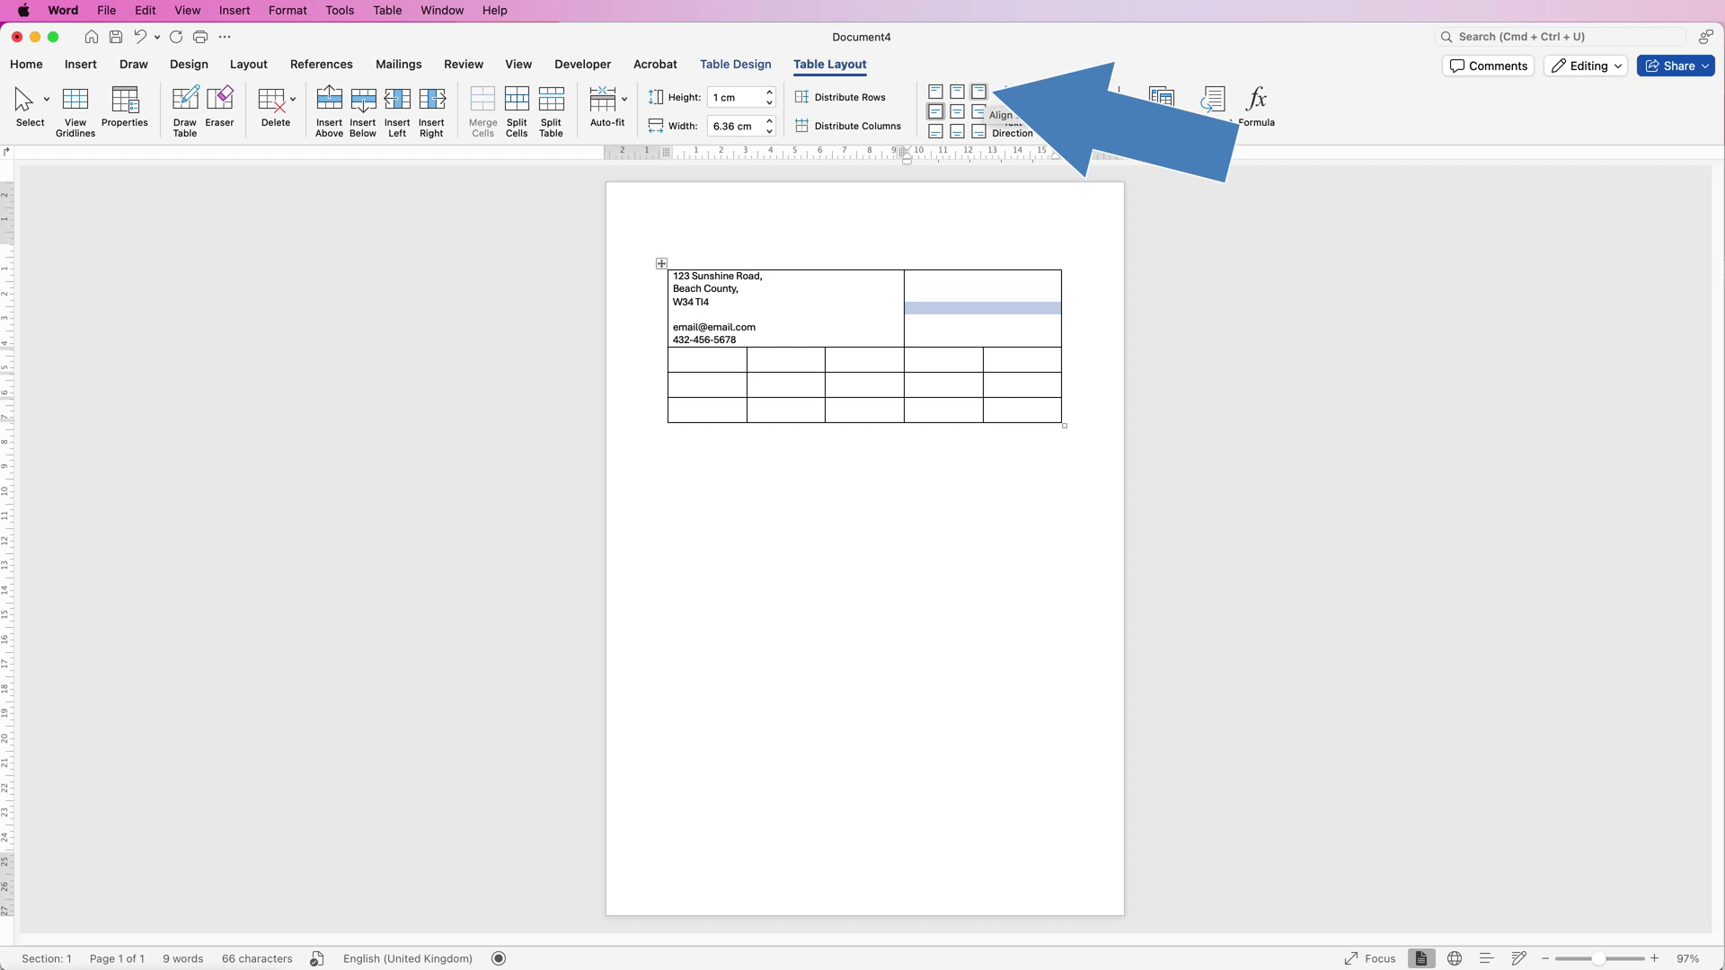
pyautogui.click(979, 91)
pyautogui.write('INVOICE No 987654 Date: 01 October 2024')
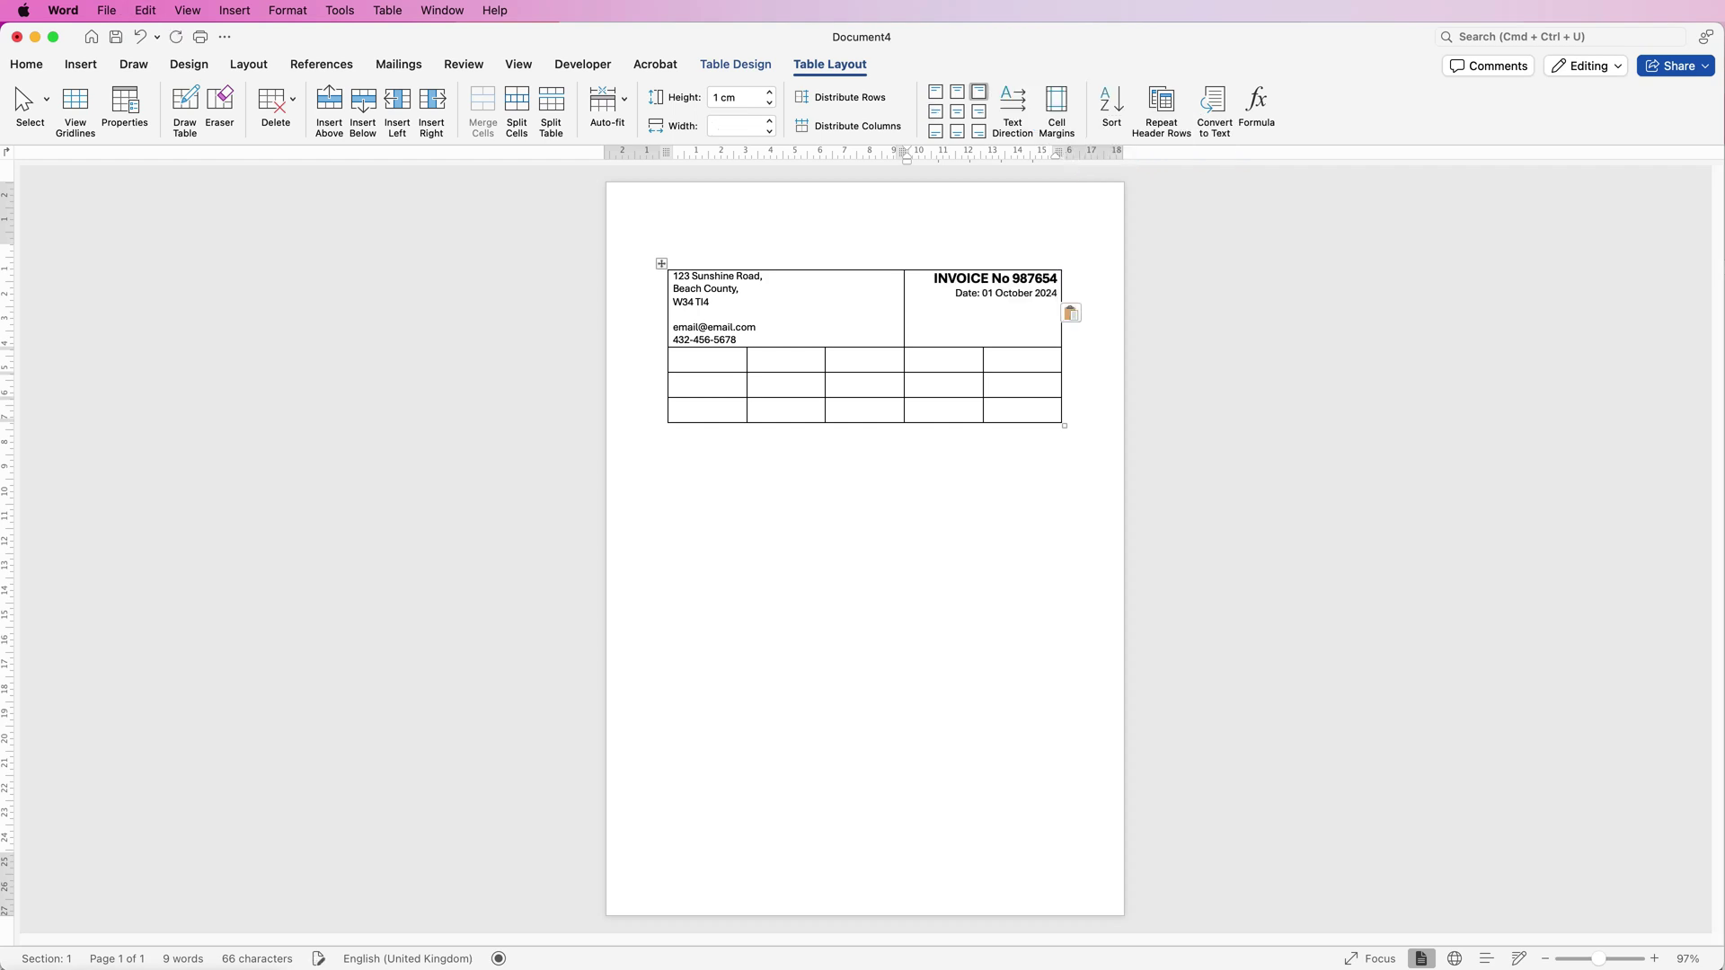
pyautogui.moveTo(934, 280); pyautogui.dragTo(1059, 279)
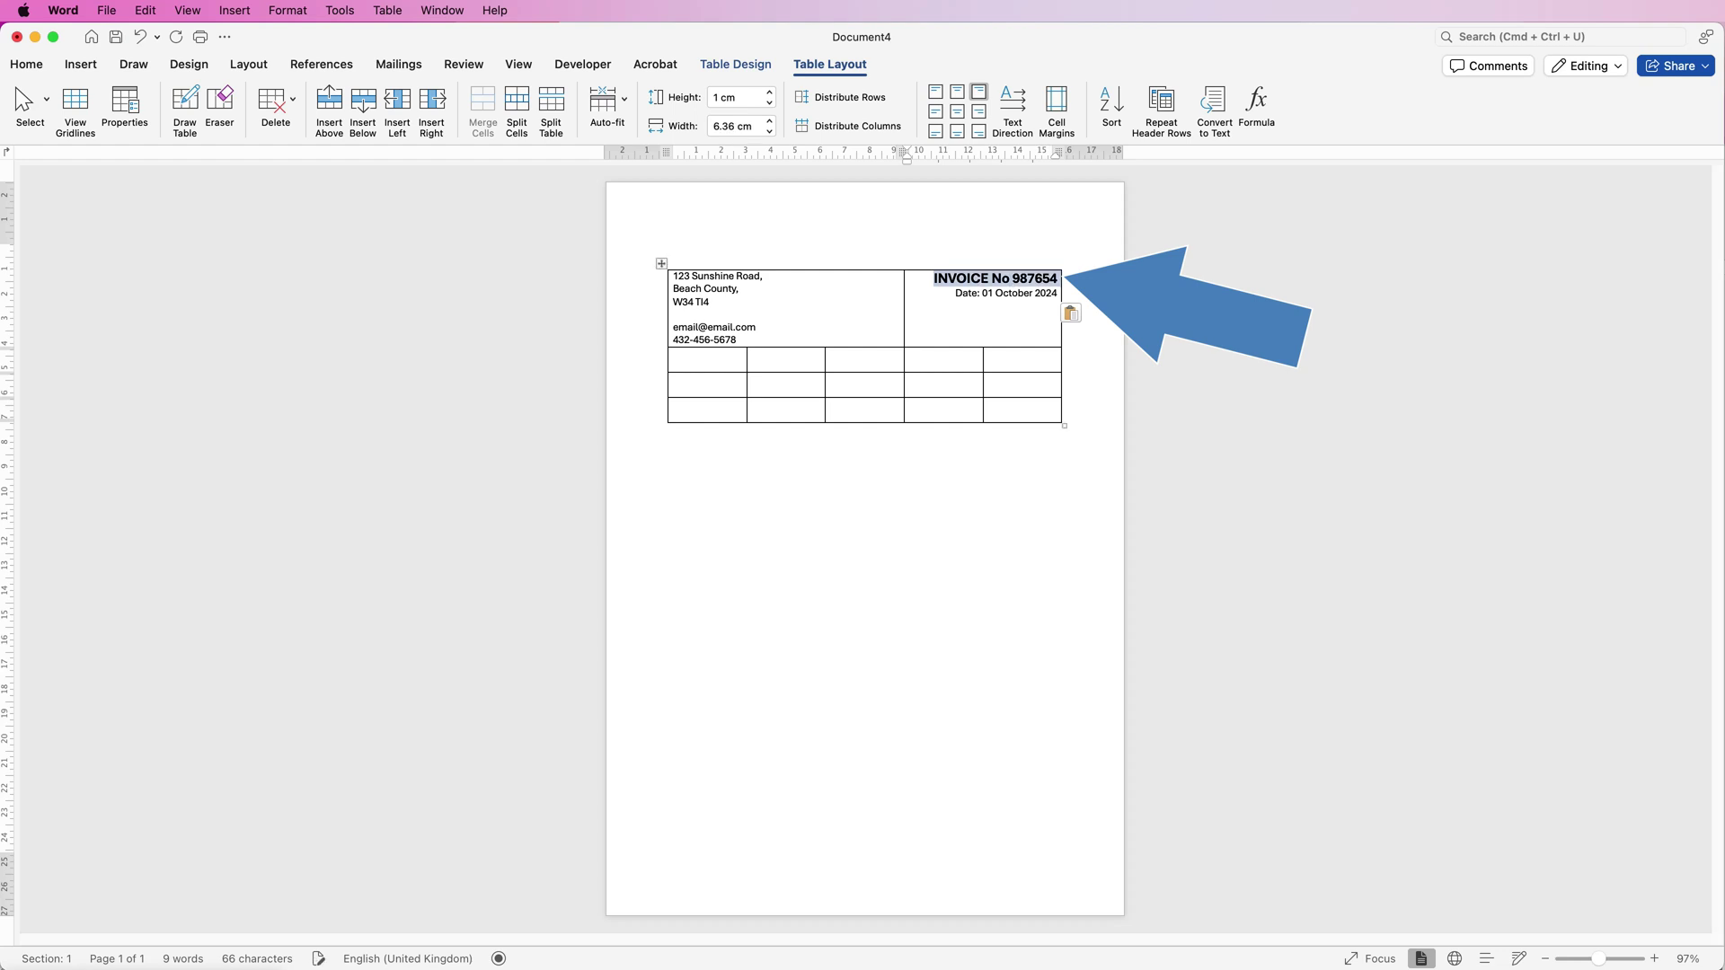
pyautogui.click(26, 64)
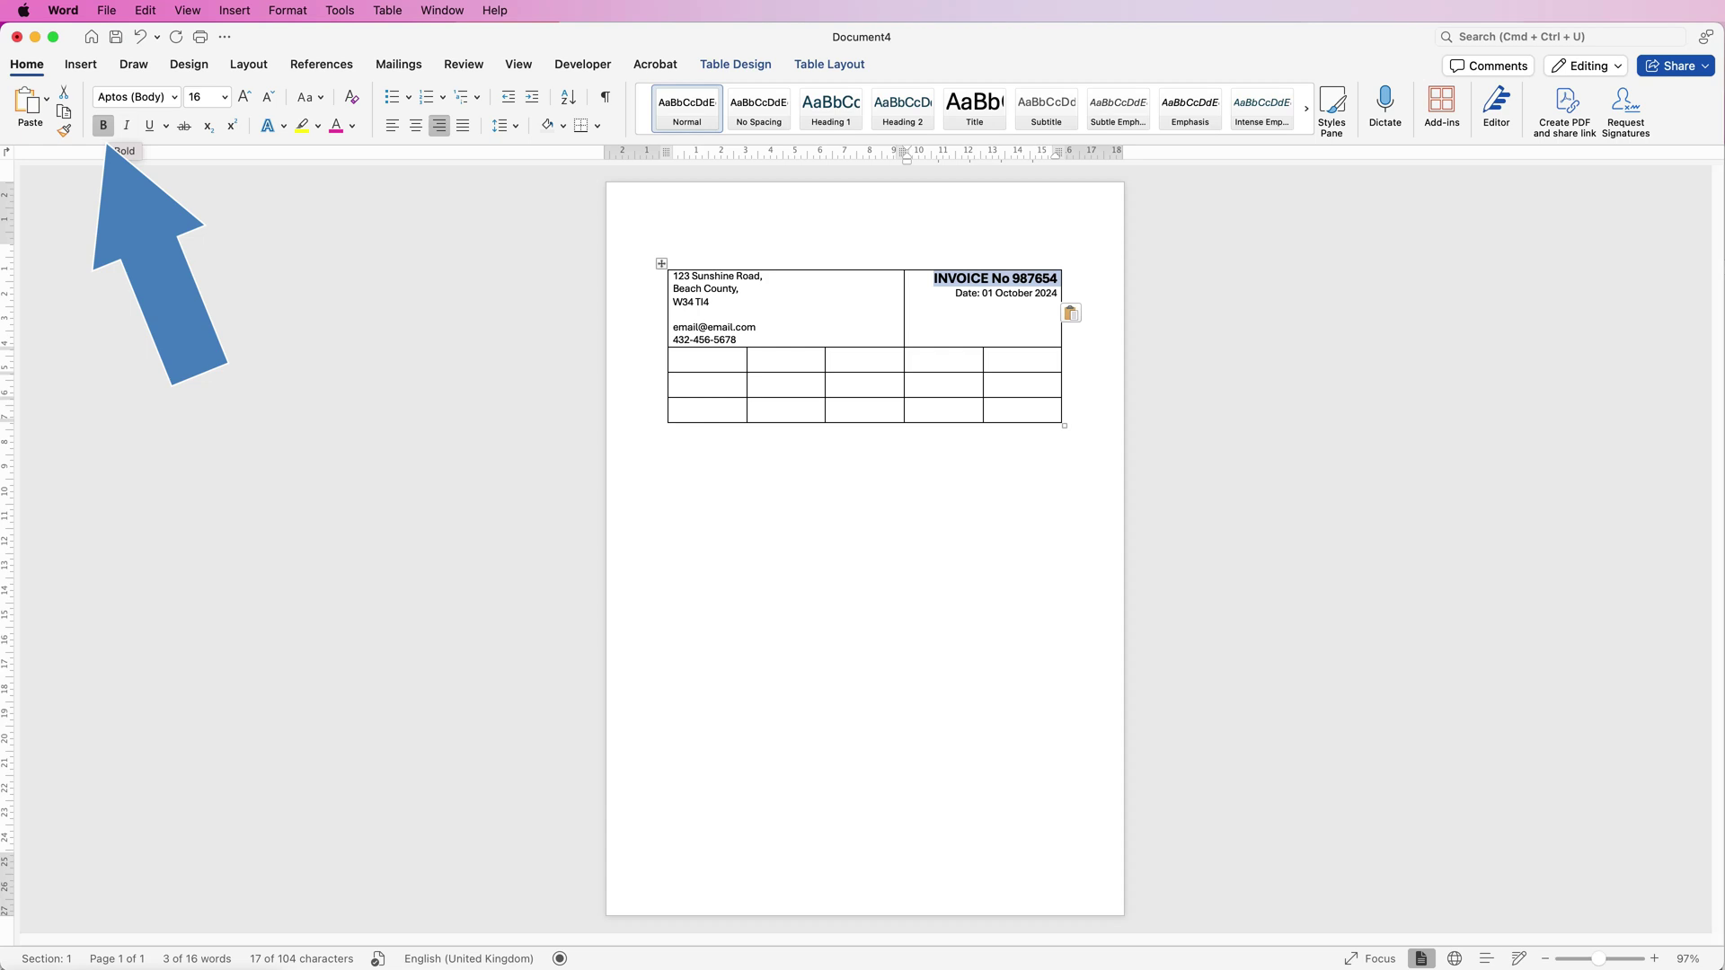
# Merge the second table row into one full-width cell
pyautogui.moveTo(687, 360); pyautogui.dragTo(1024, 359)
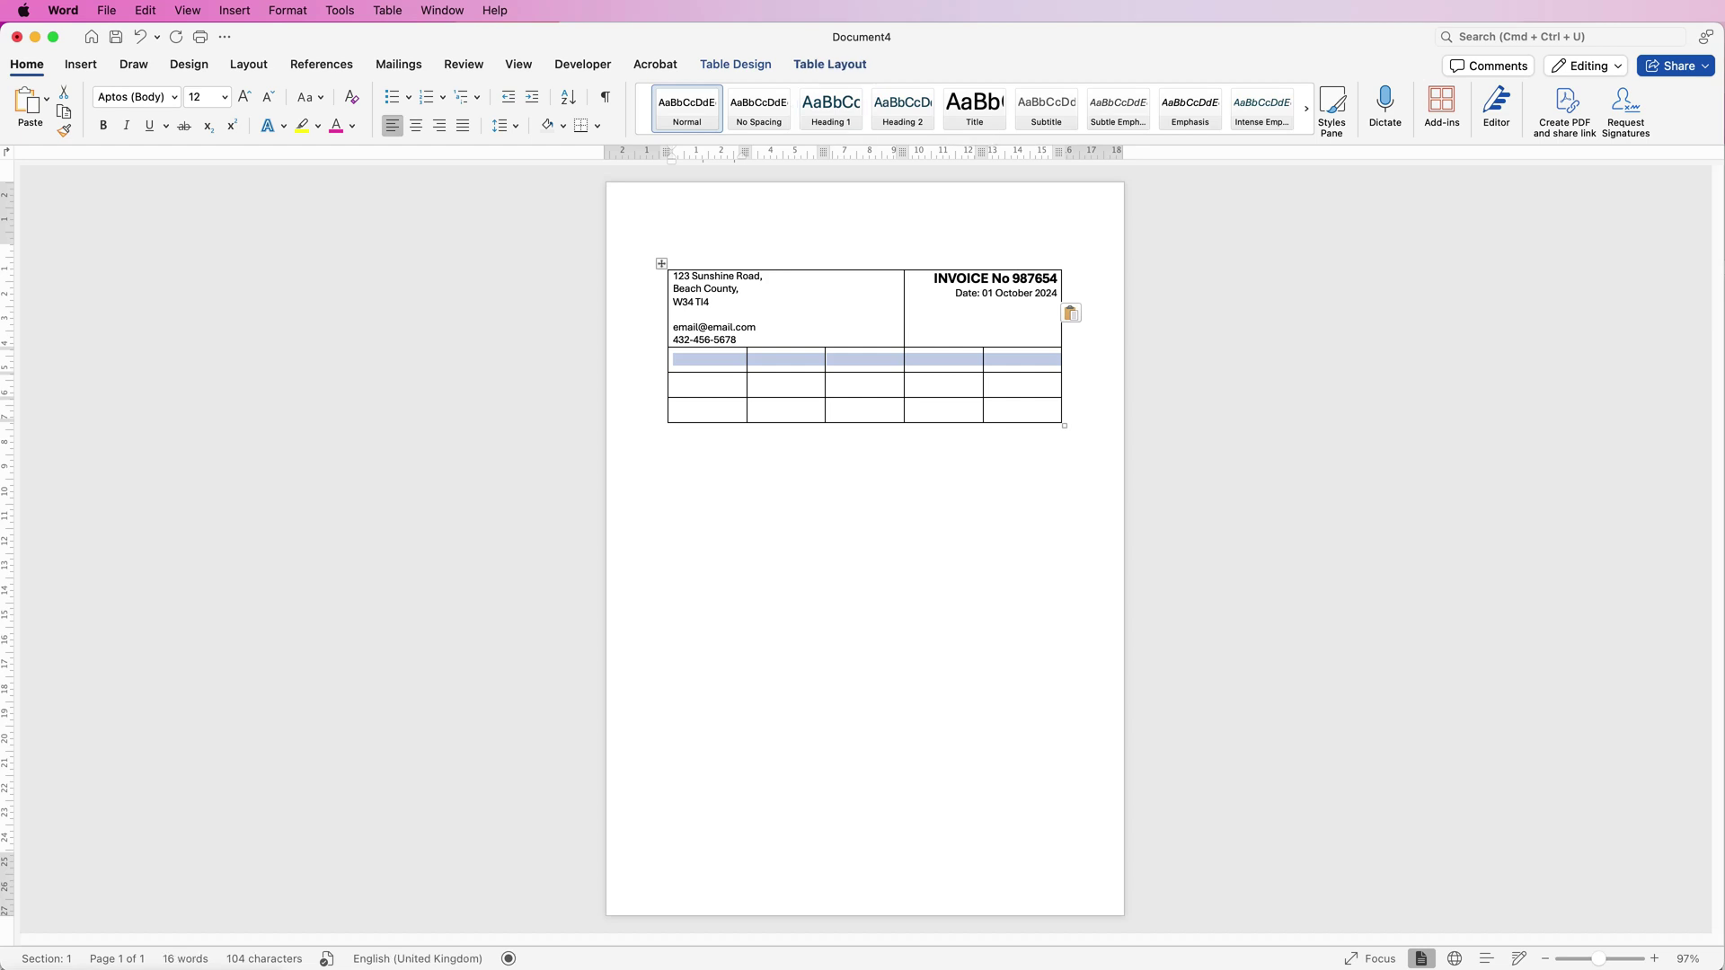
pyautogui.click(829, 64)
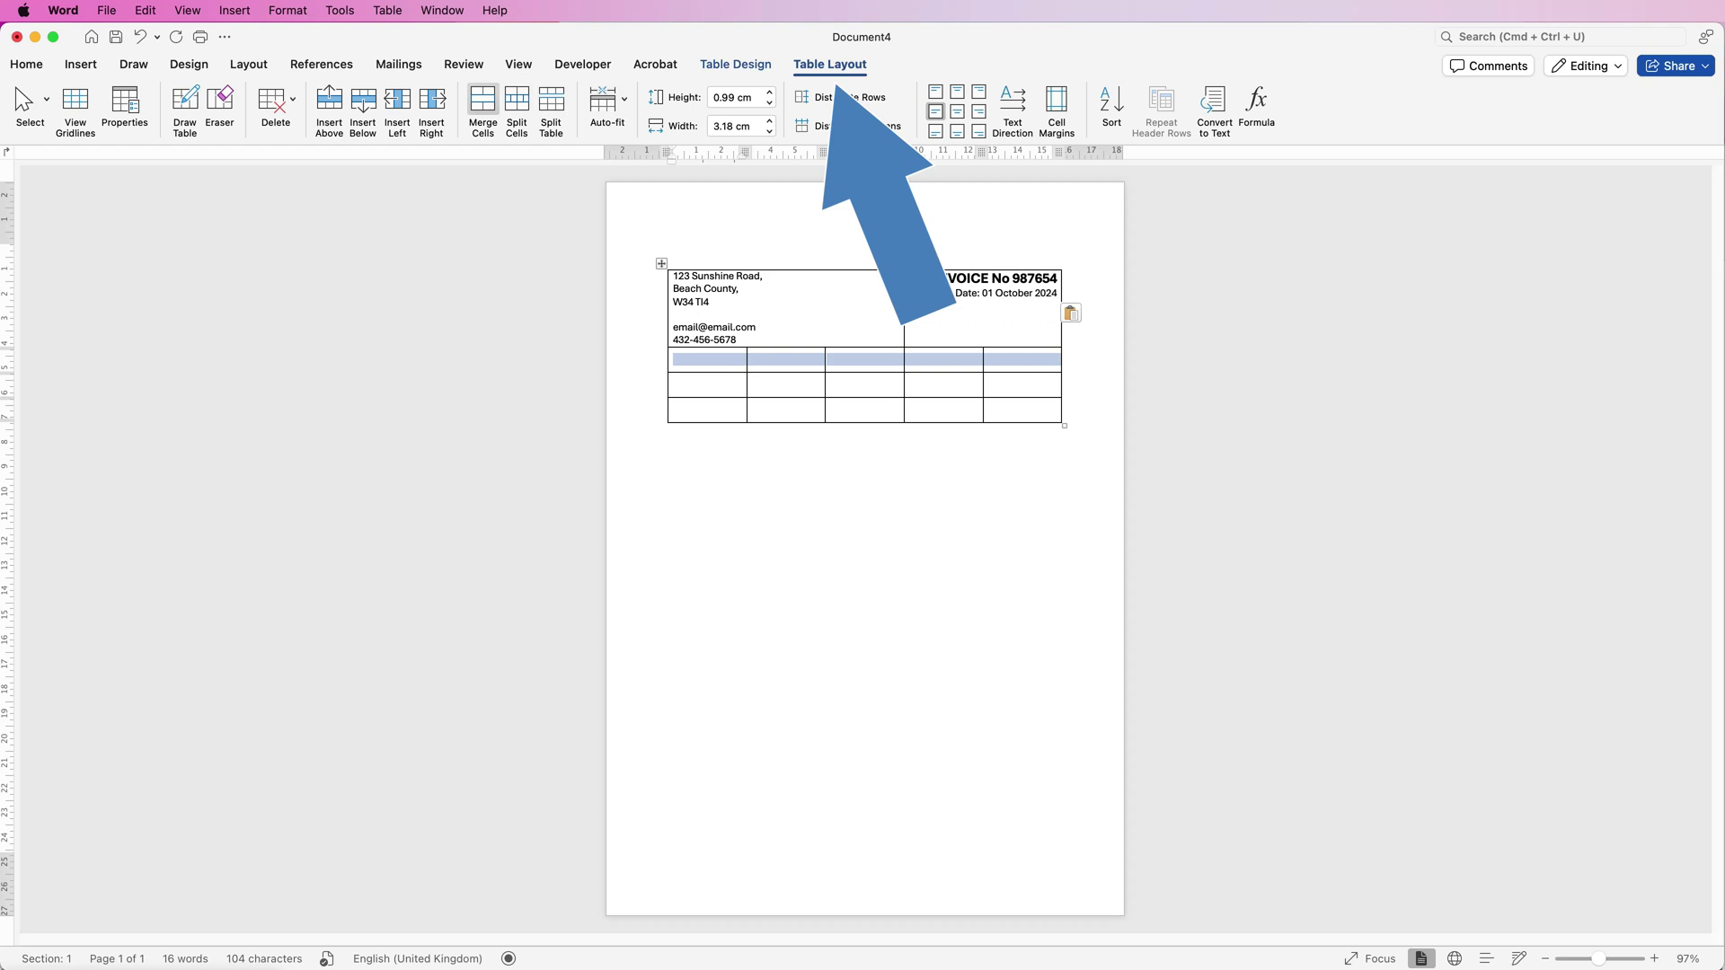
pyautogui.click(483, 99)
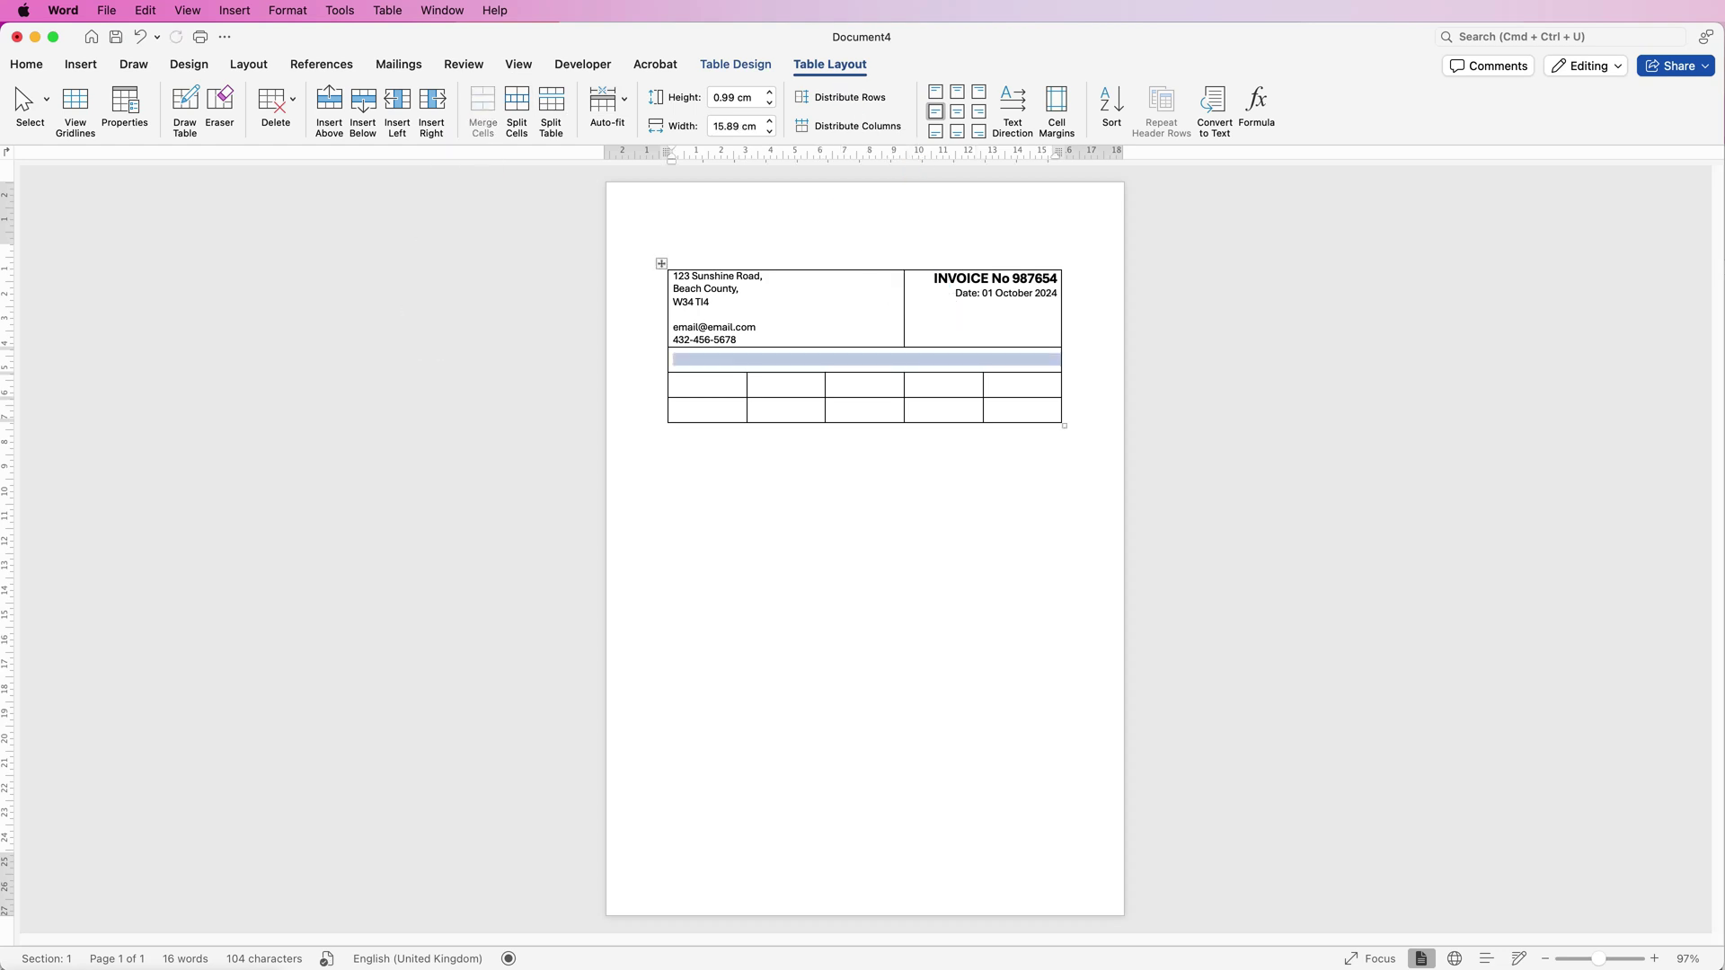
# Merge the third row into one full-width cell and paste the client details into it
pyautogui.click(673, 385)
pyautogui.moveTo(674, 385); pyautogui.dragTo(1024, 384)
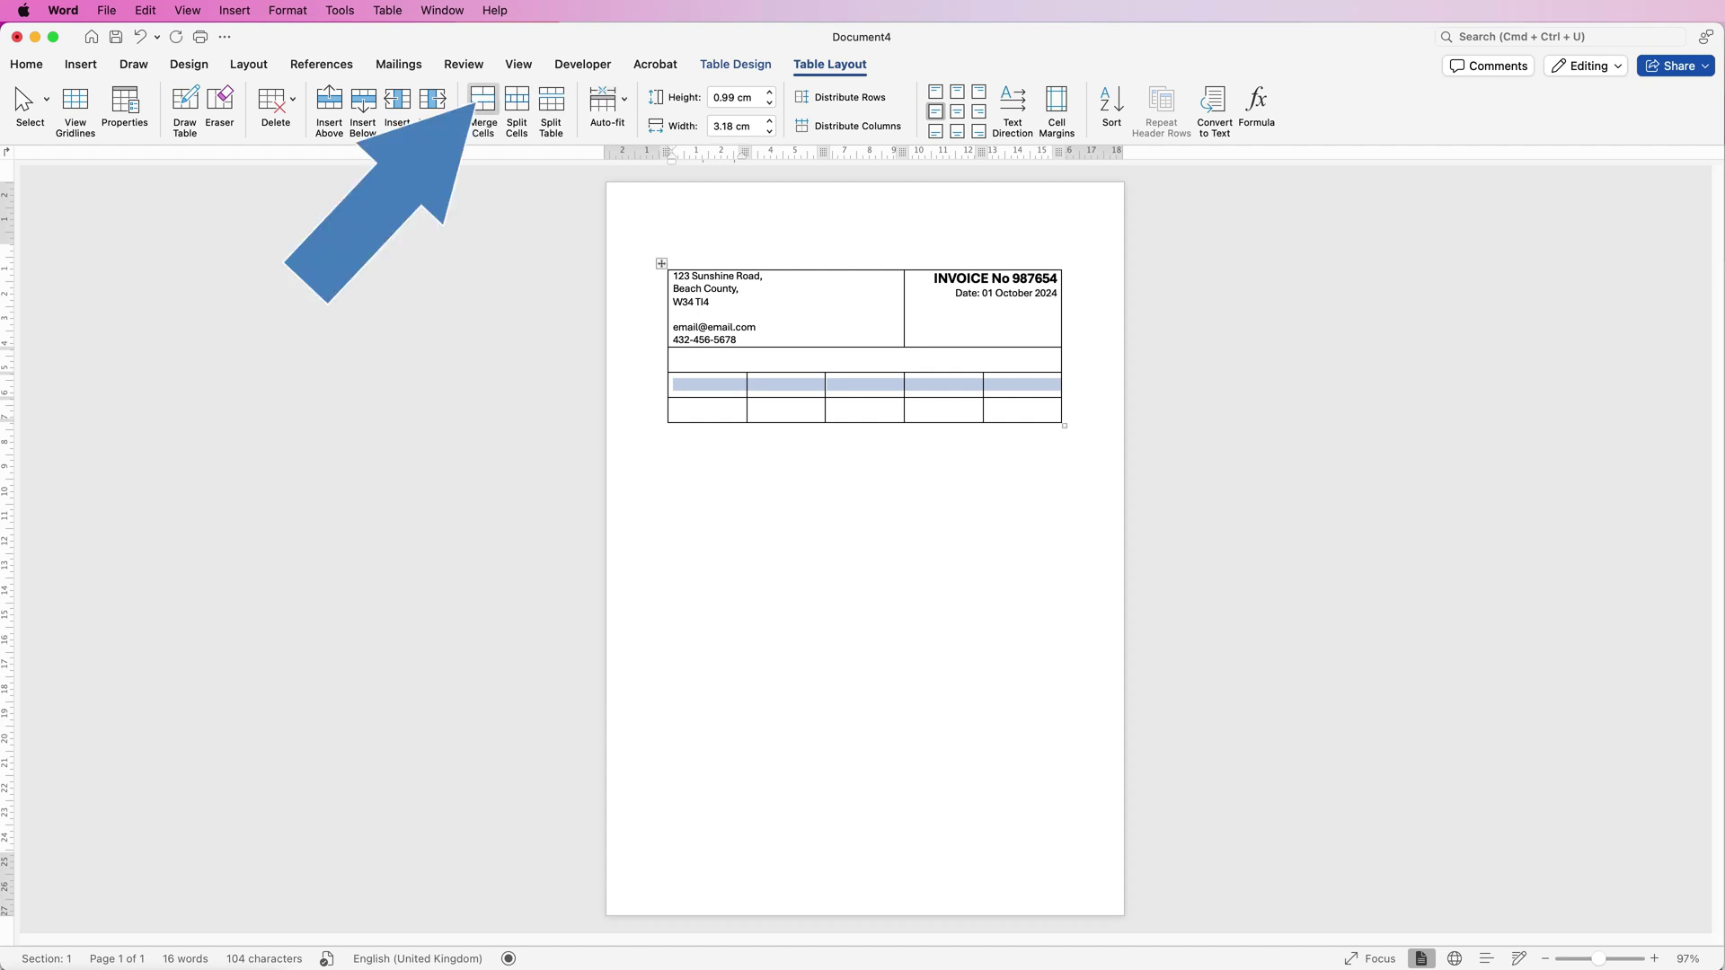
pyautogui.click(482, 101)
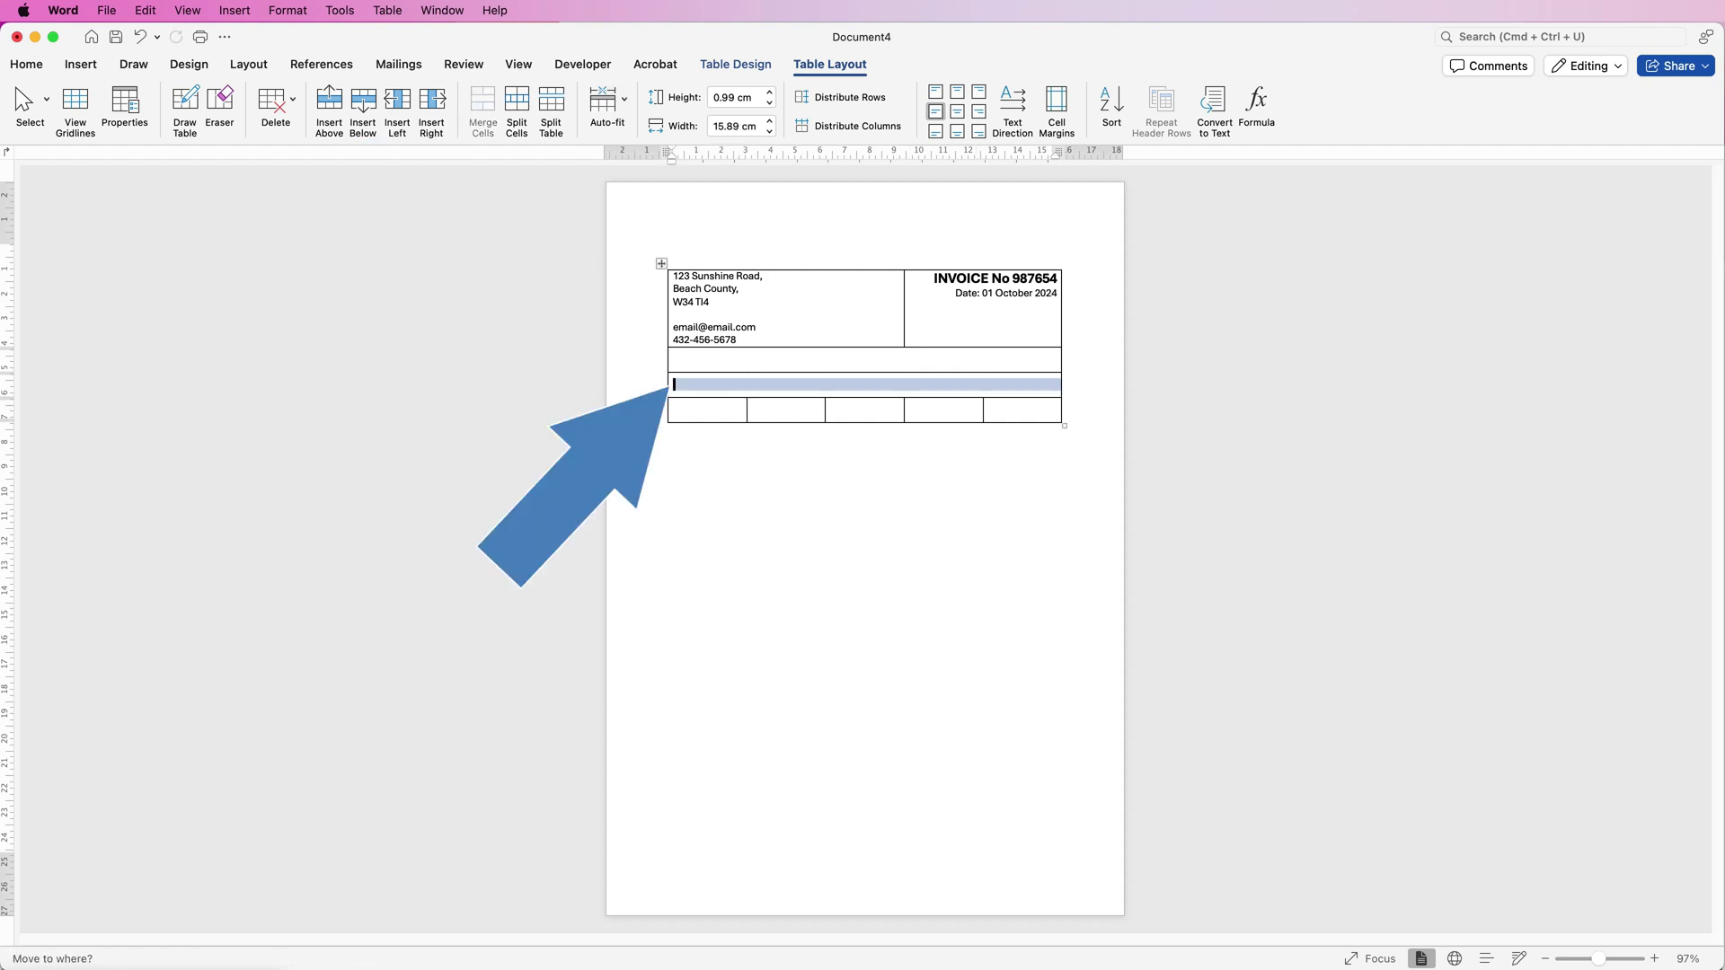
pyautogui.click(673, 384)
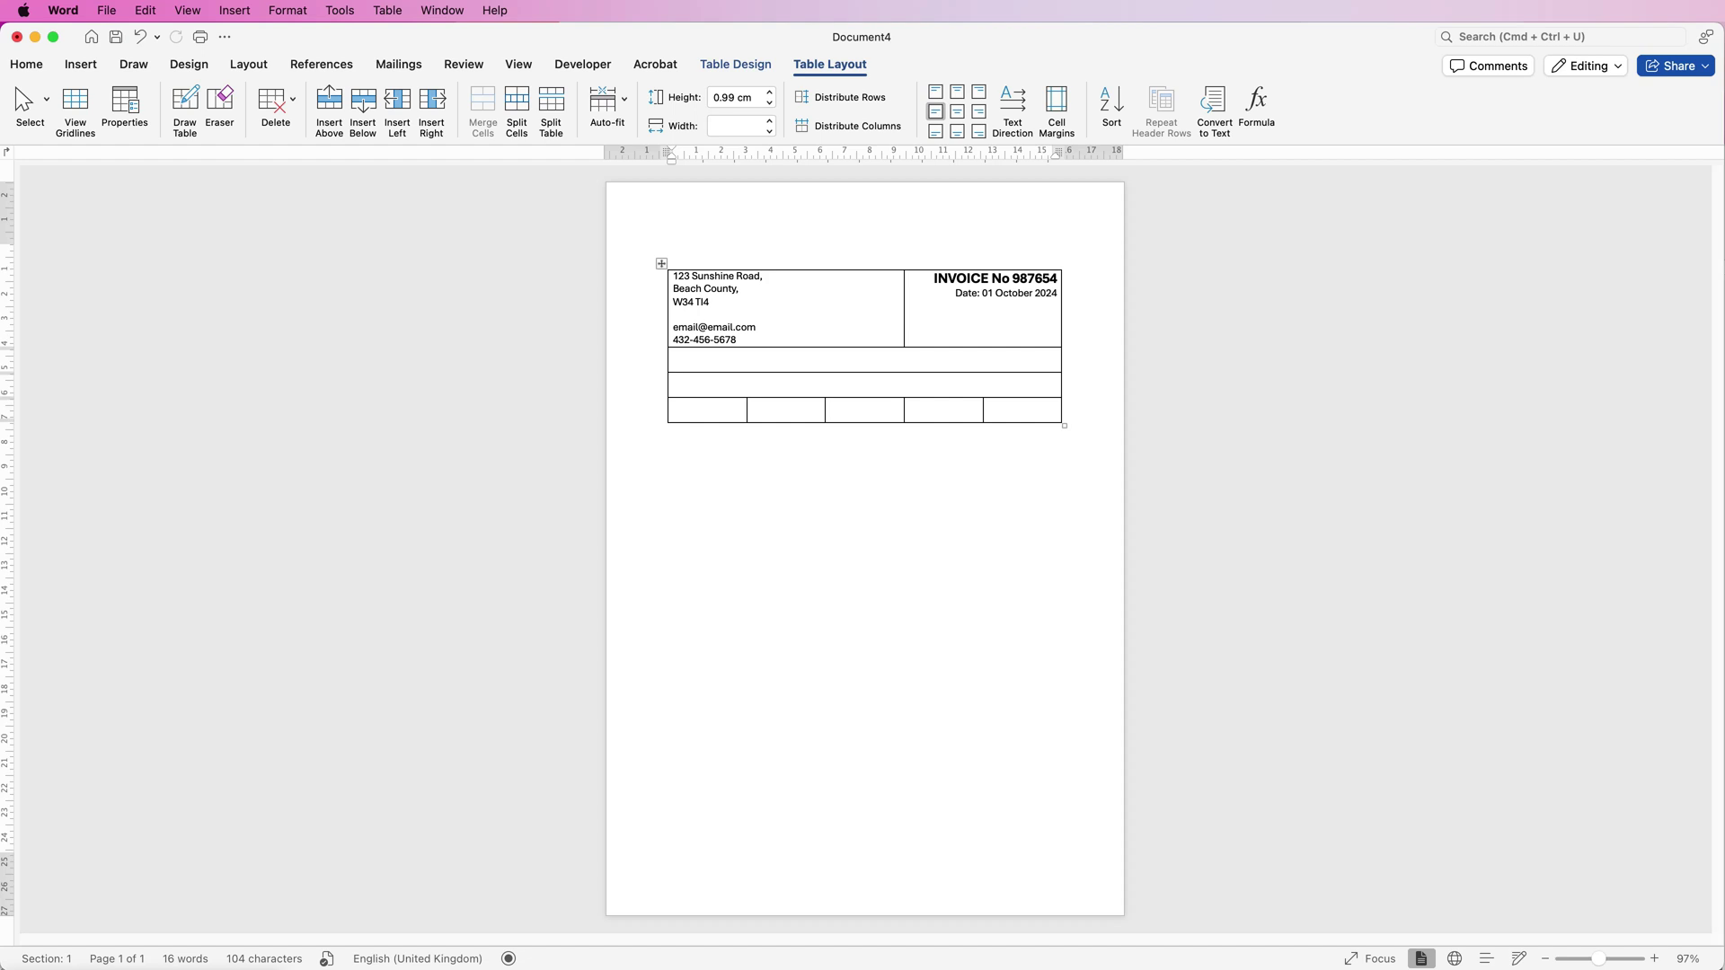
pyautogui.press('super+v')
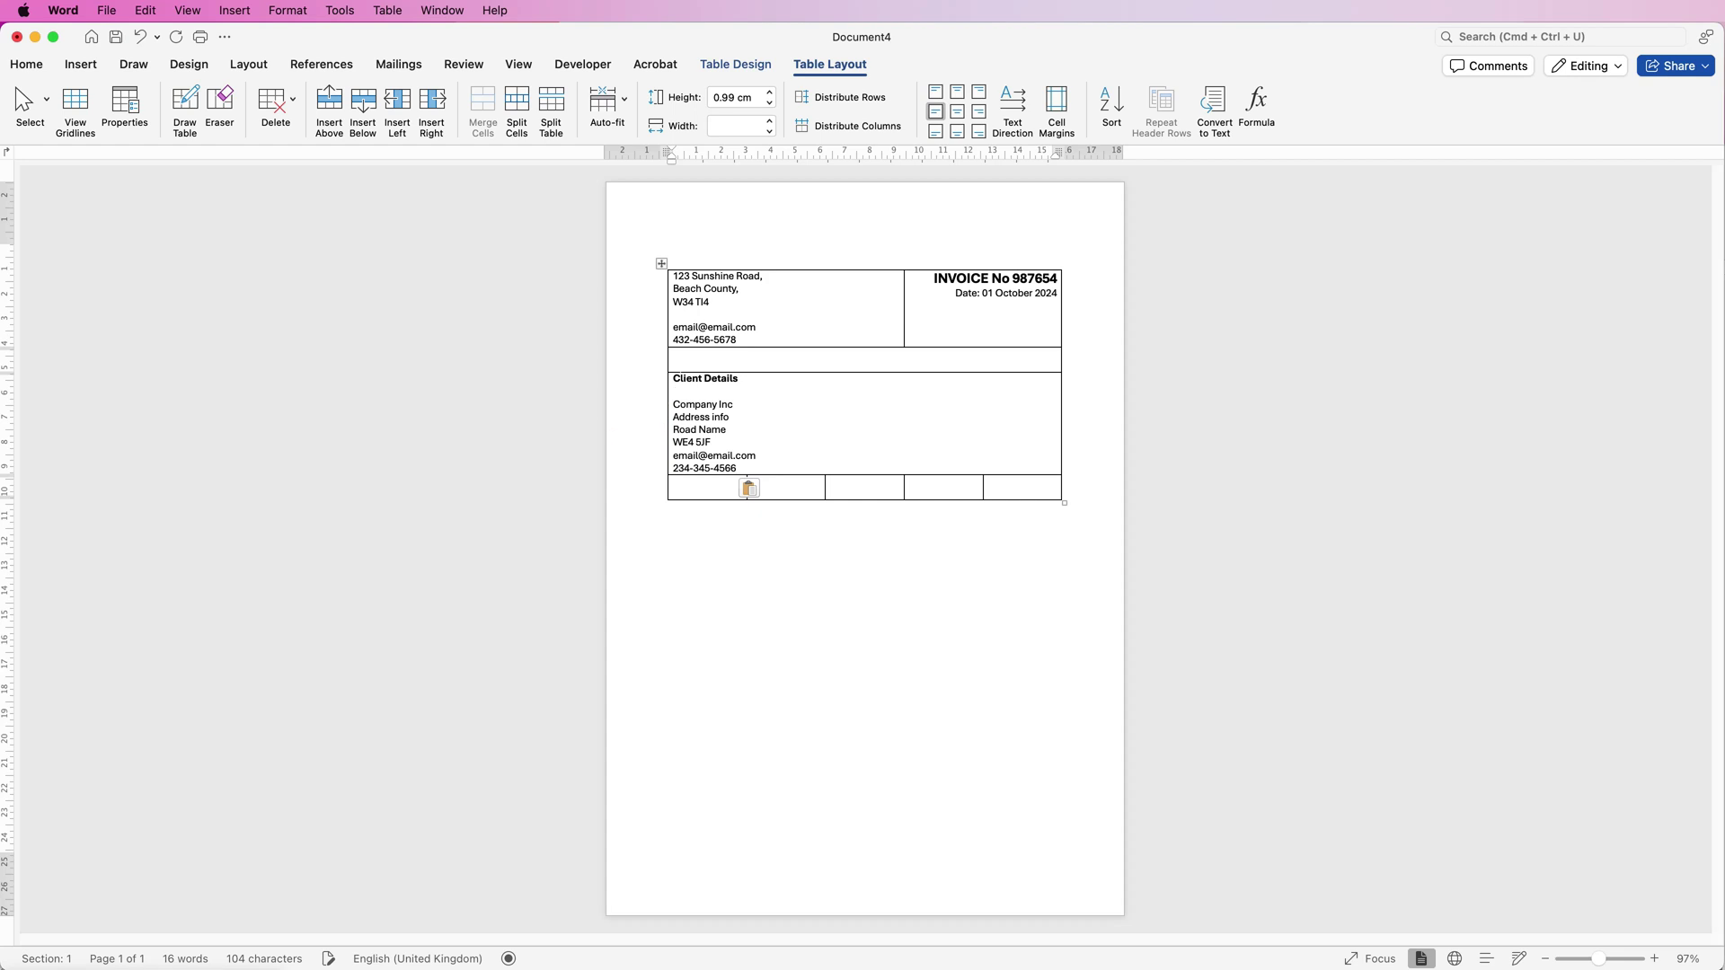
# Add empty five-column rows beneath the table for the invoice line items
pyautogui.click(676, 488)
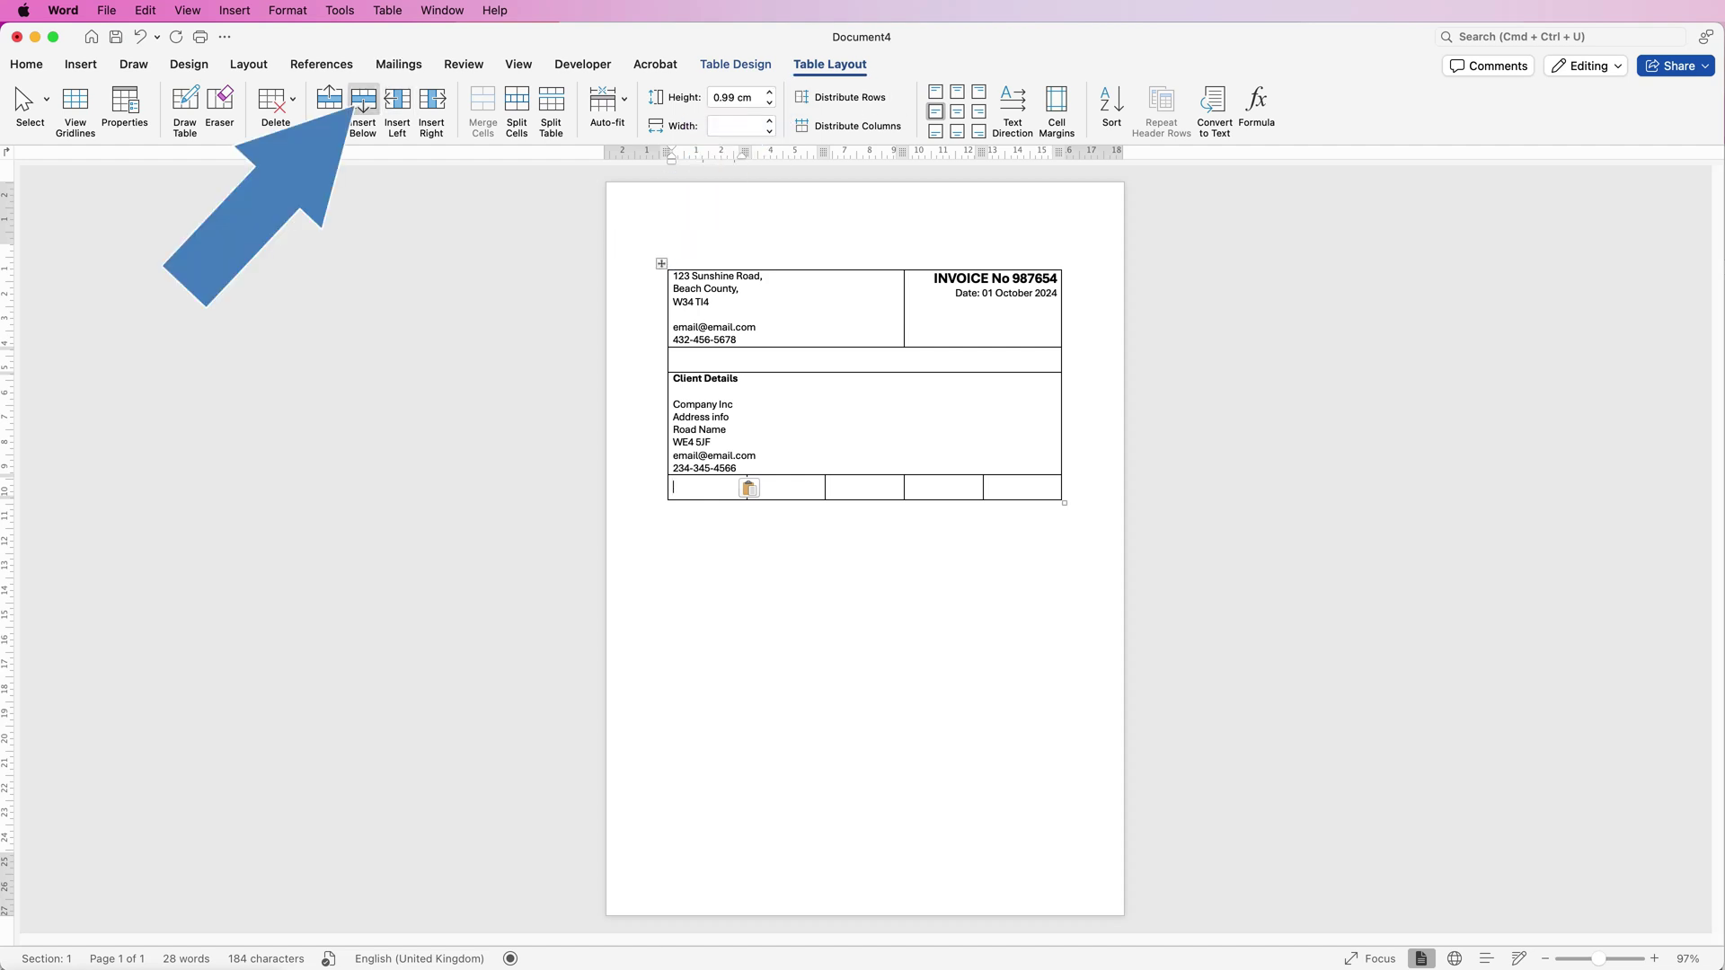
pyautogui.click(362, 101)
pyautogui.click(362, 100)
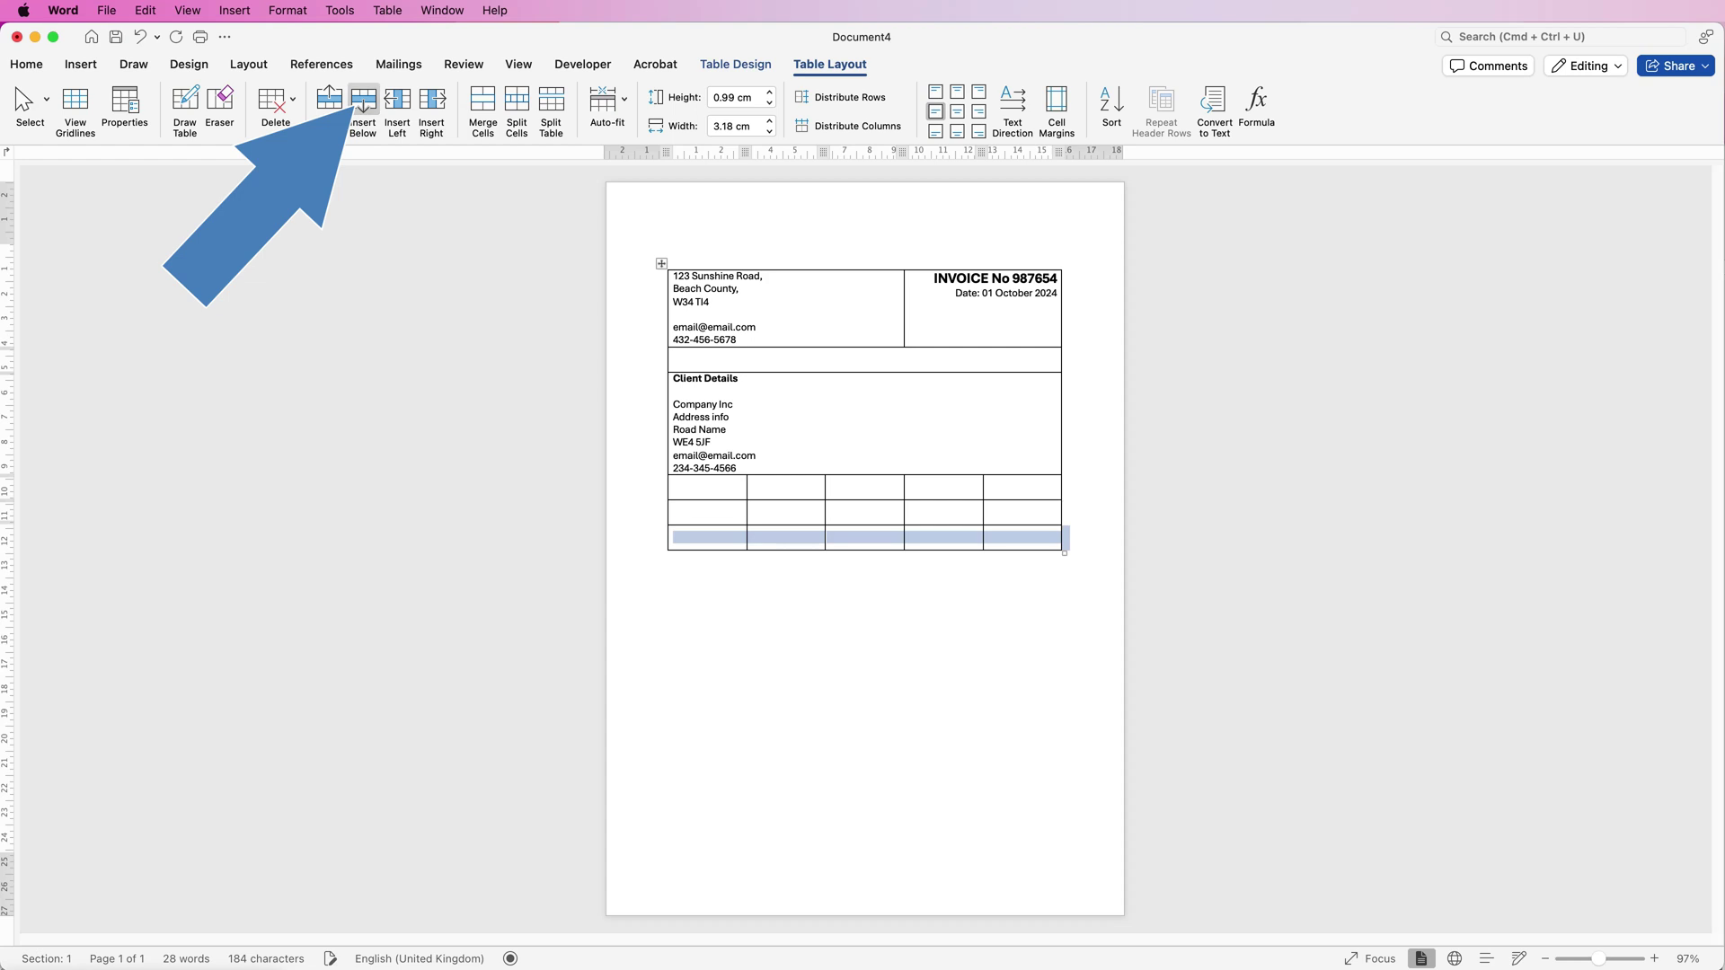
pyautogui.click(362, 101)
pyautogui.click(362, 101)
pyautogui.click(362, 101)
pyautogui.click(362, 101)
pyautogui.click(362, 101)
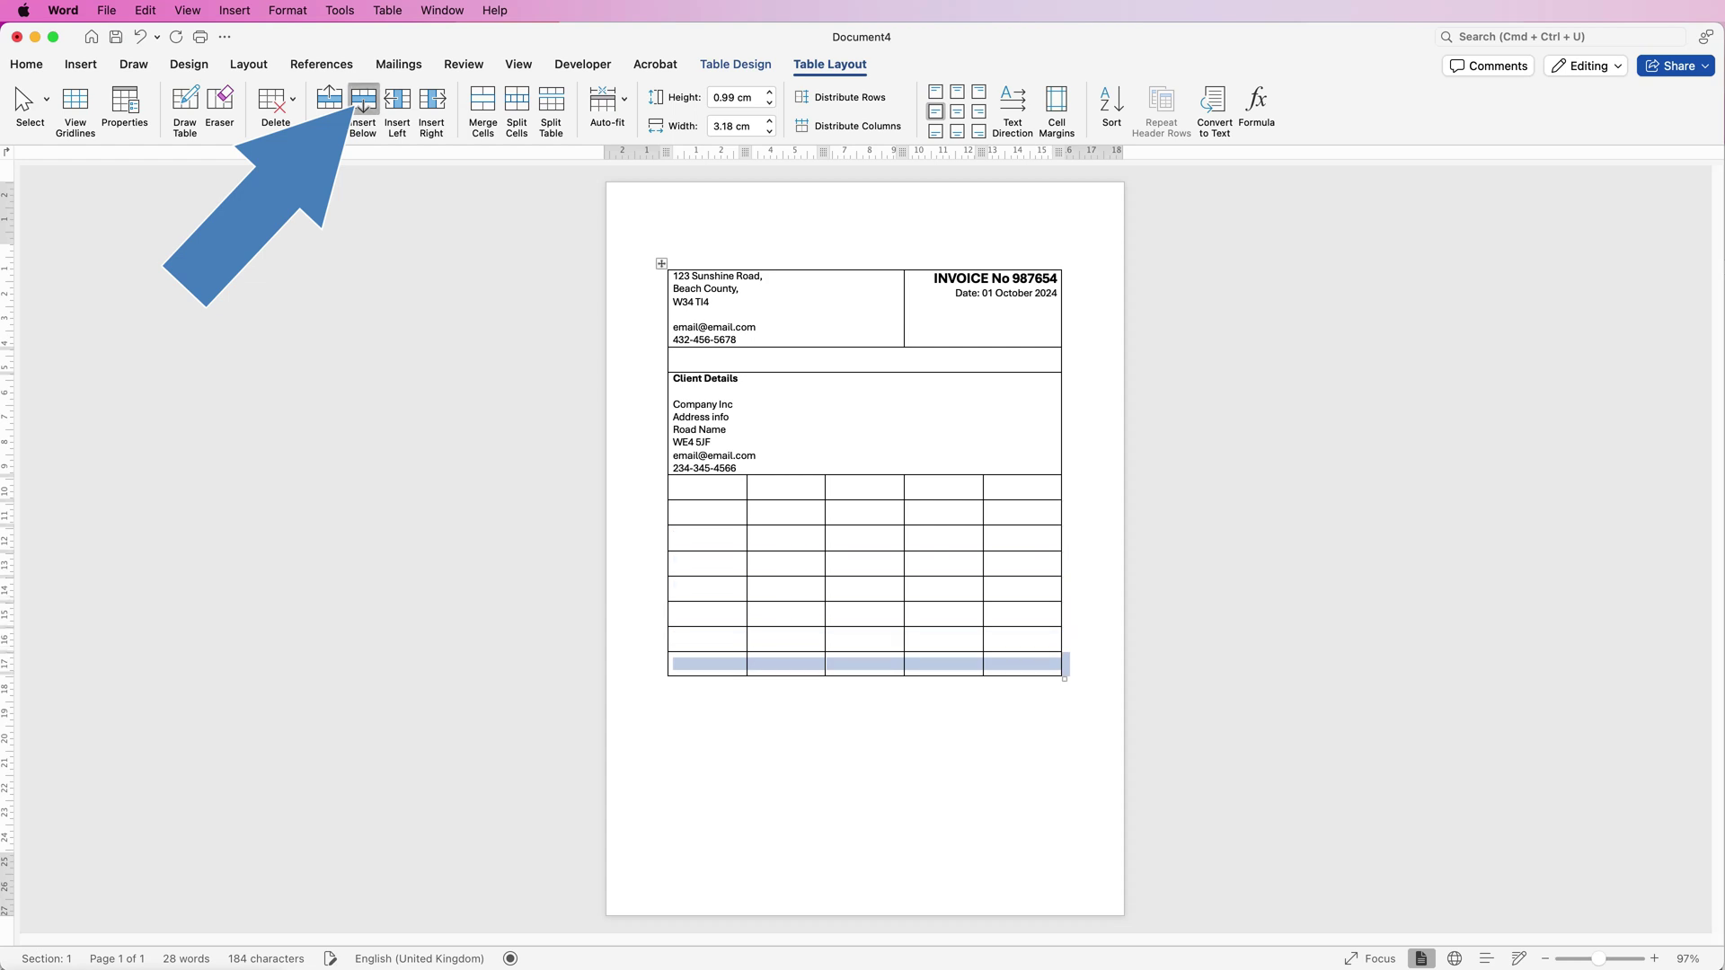
pyautogui.click(362, 101)
pyautogui.click(362, 101)
# Merge the first new empty row into one full-width spacer cell
pyautogui.moveTo(676, 486); pyautogui.dragTo(1022, 486)
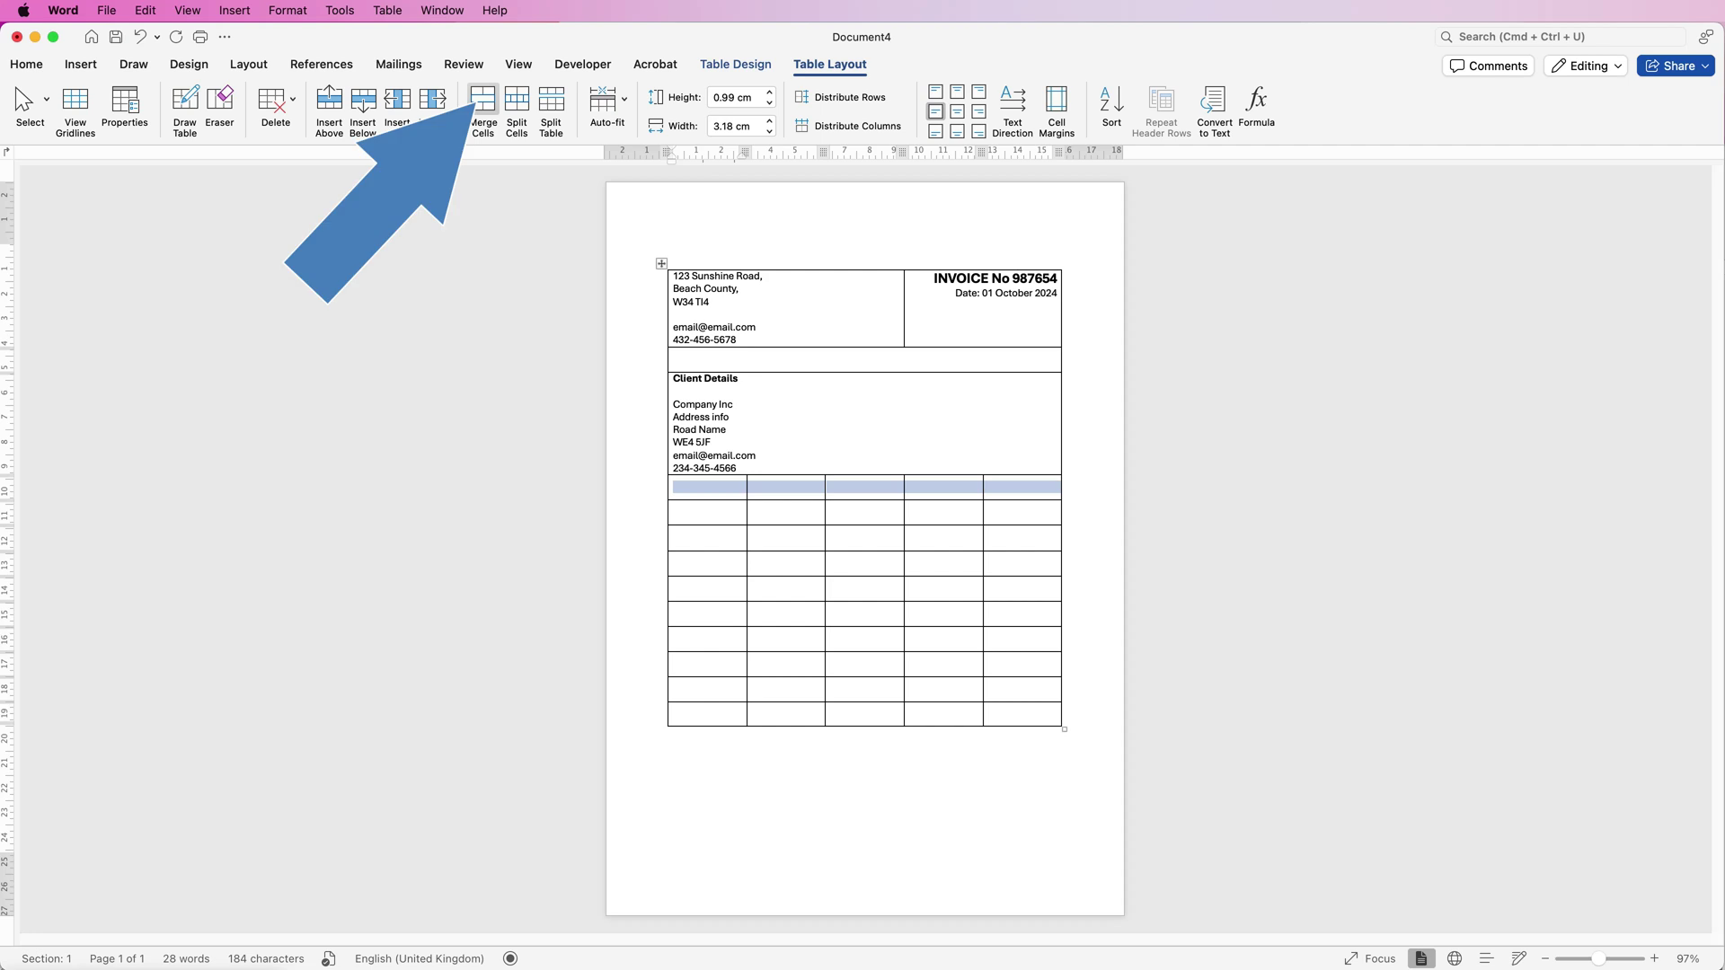
pyautogui.click(482, 106)
pyautogui.click(674, 512)
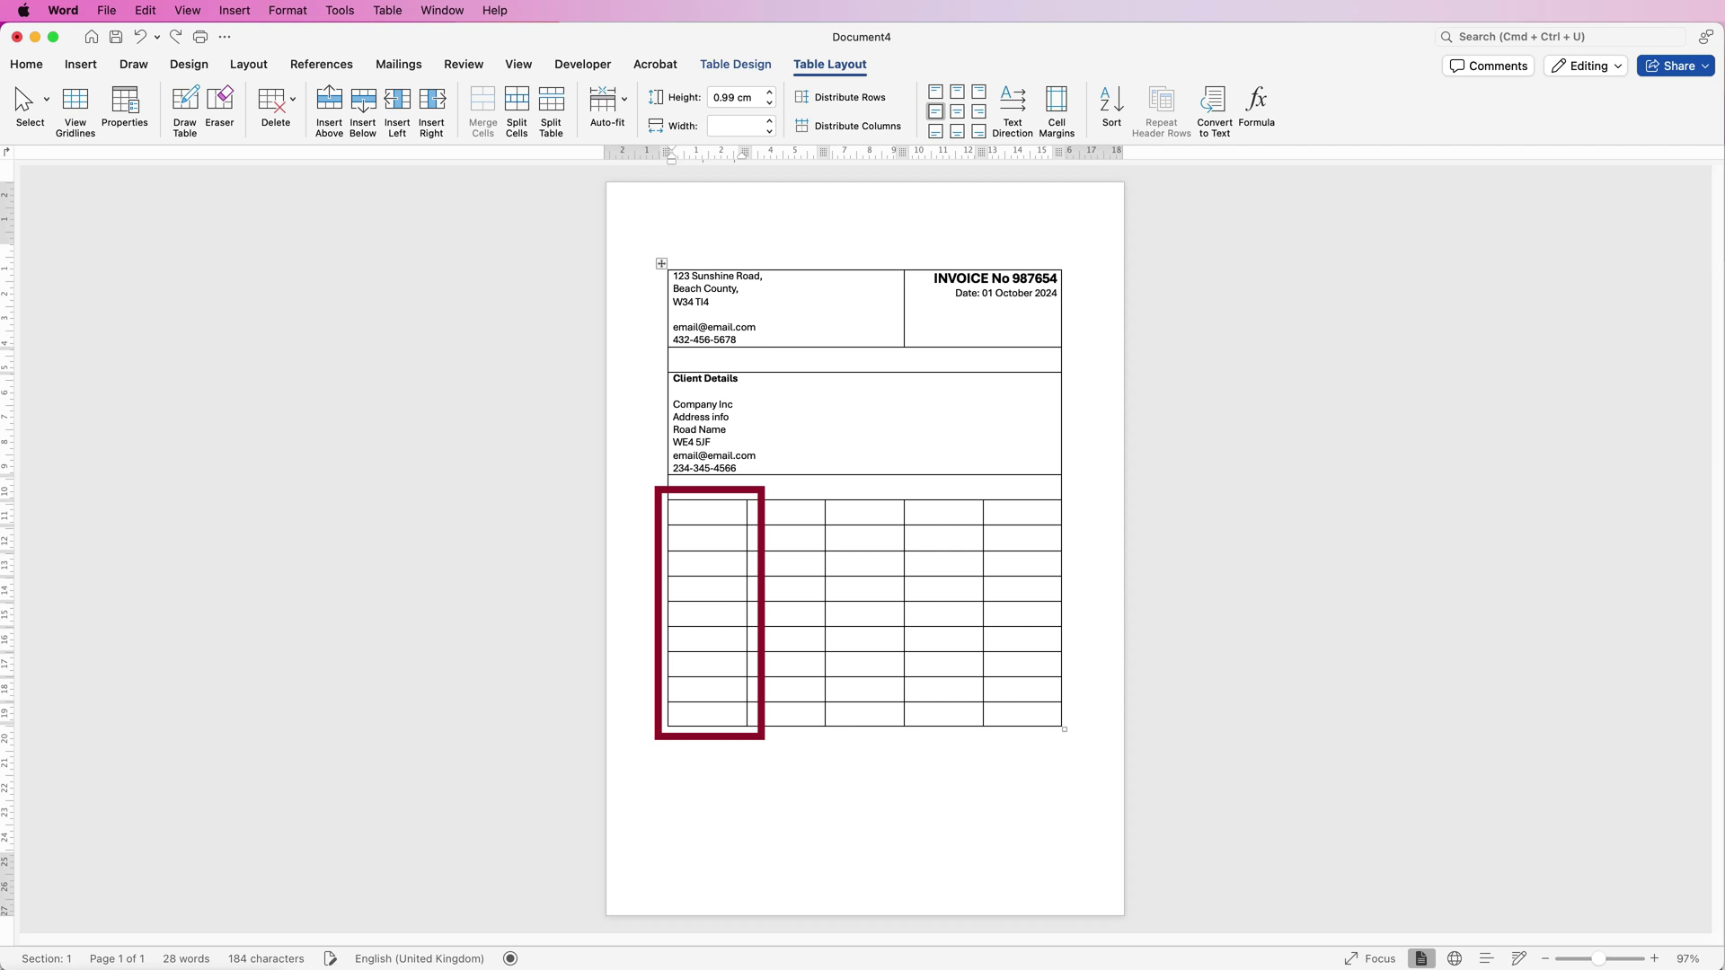
# Widen the first item column, paste the DESCRIPTION / PRODUCT heading, and distribute the other four columns evenly at 2.39 cm
pyautogui.moveTo(708, 714); pyautogui.dragTo(708, 690)
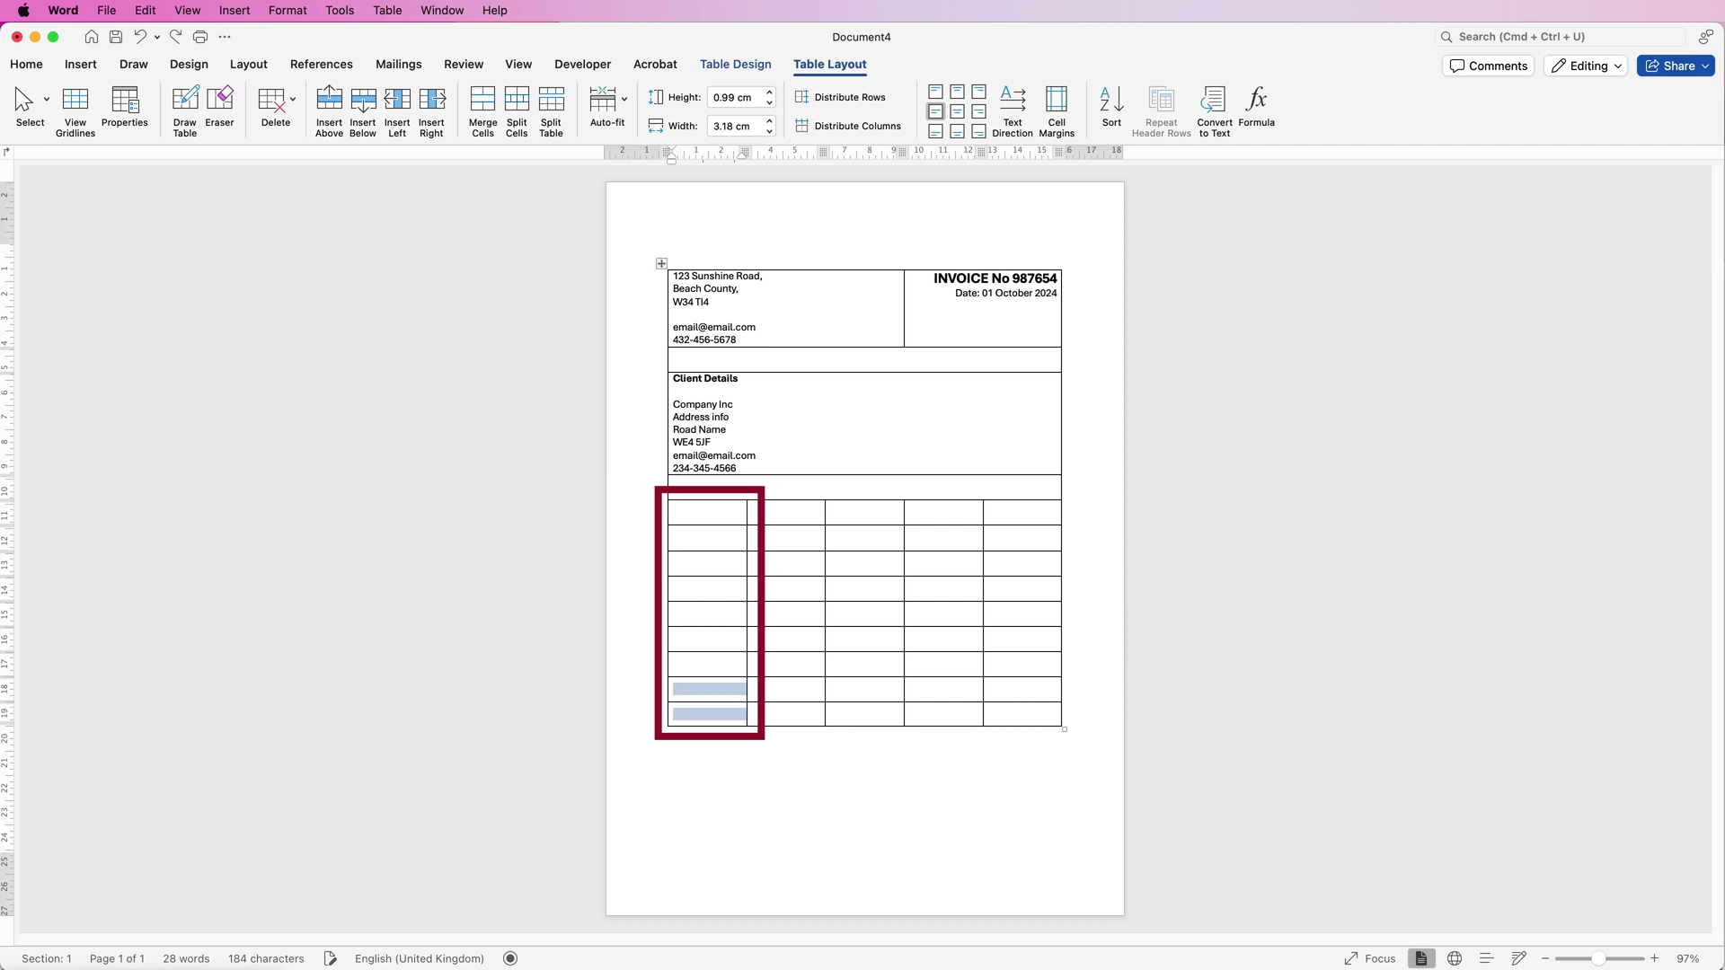
pyautogui.click(675, 512)
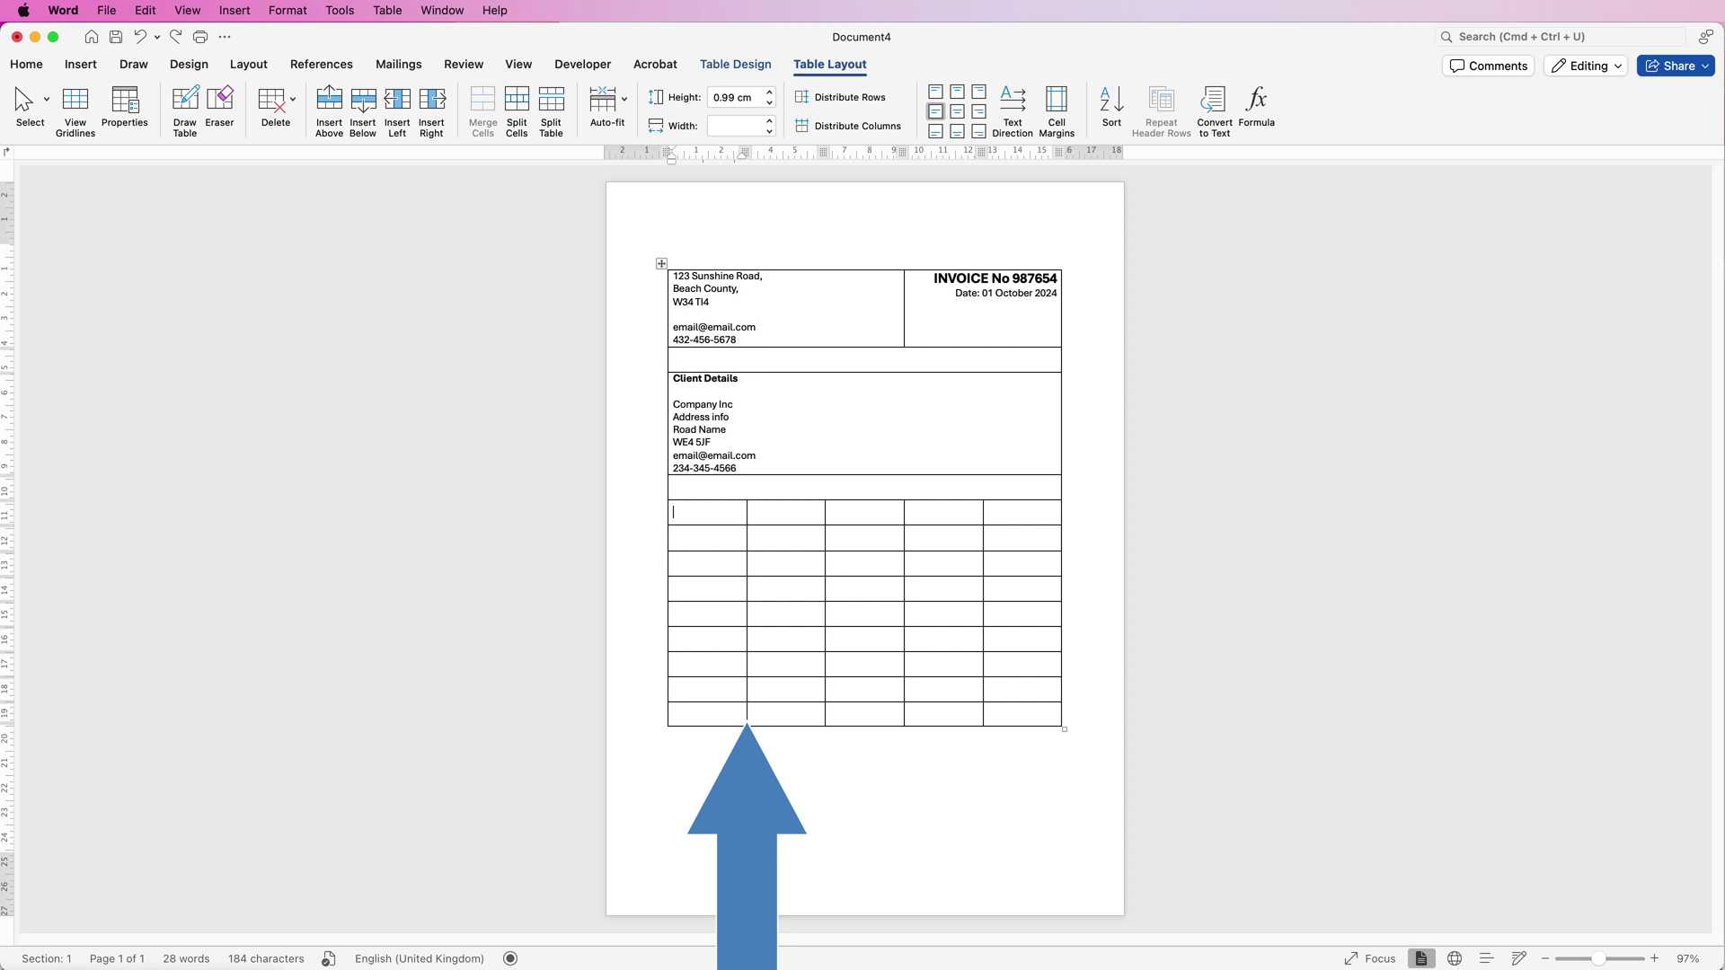
pyautogui.moveTo(746, 613)
pyautogui.mouseDown()
pyautogui.moveTo(862, 611)
pyautogui.moveTo(835, 610)
pyautogui.mouseUp()
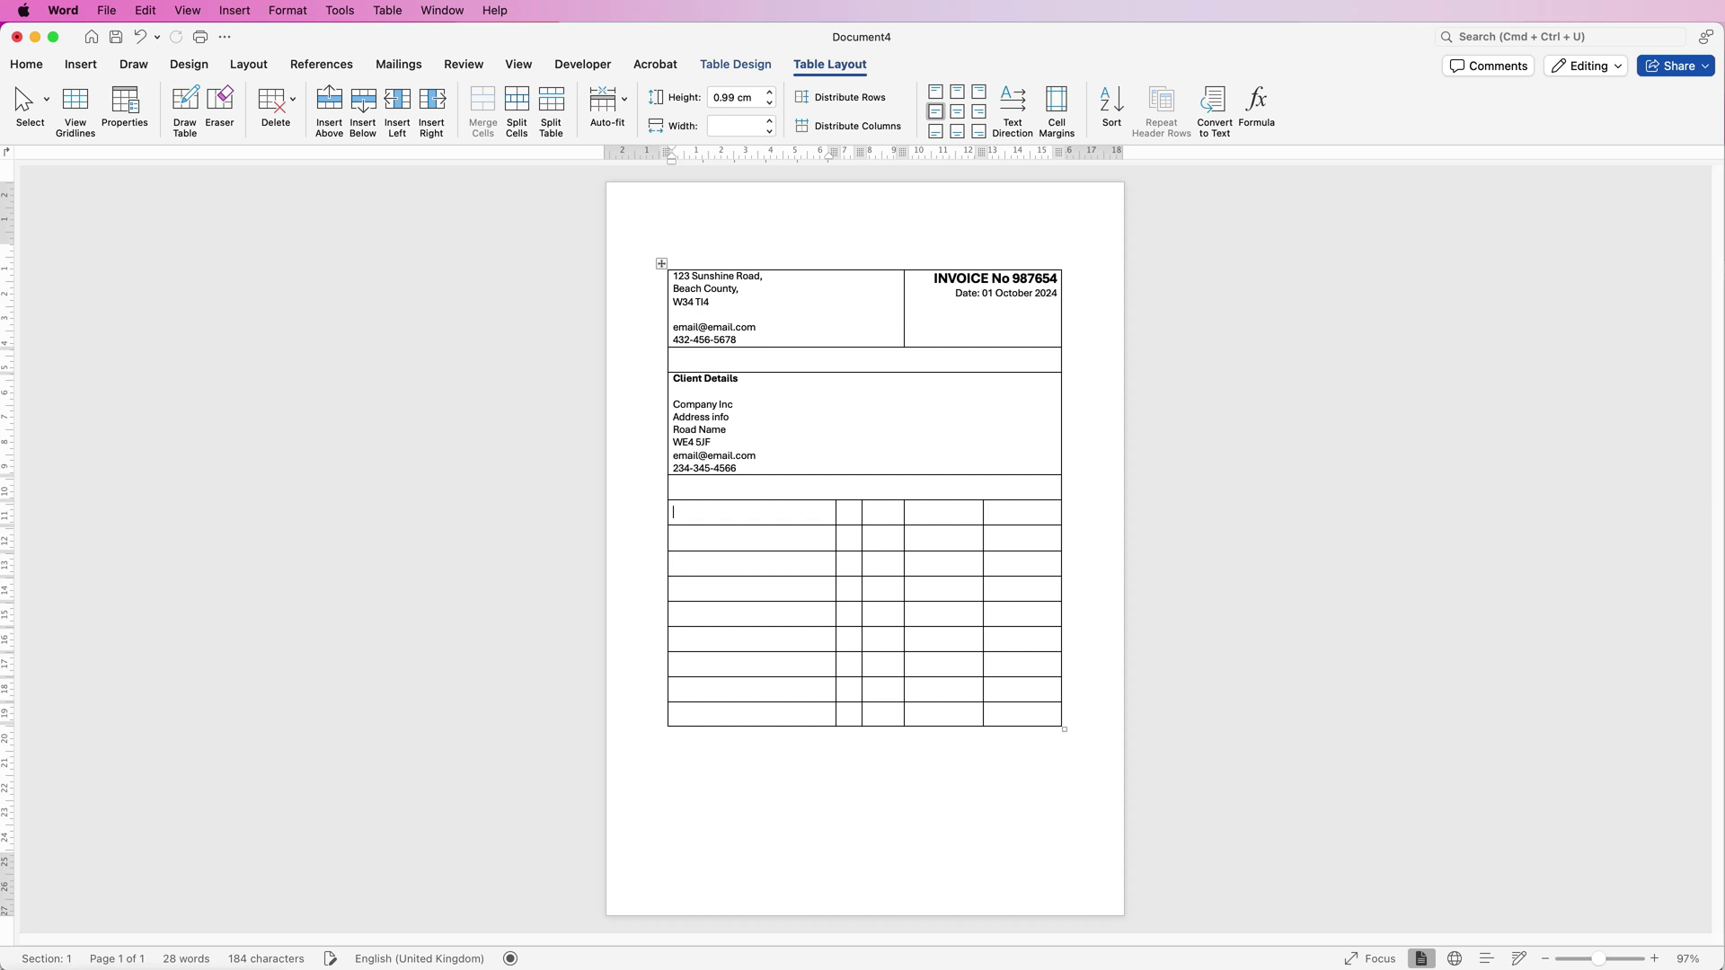
pyautogui.write('DESCRIPTION / PRODUCT')
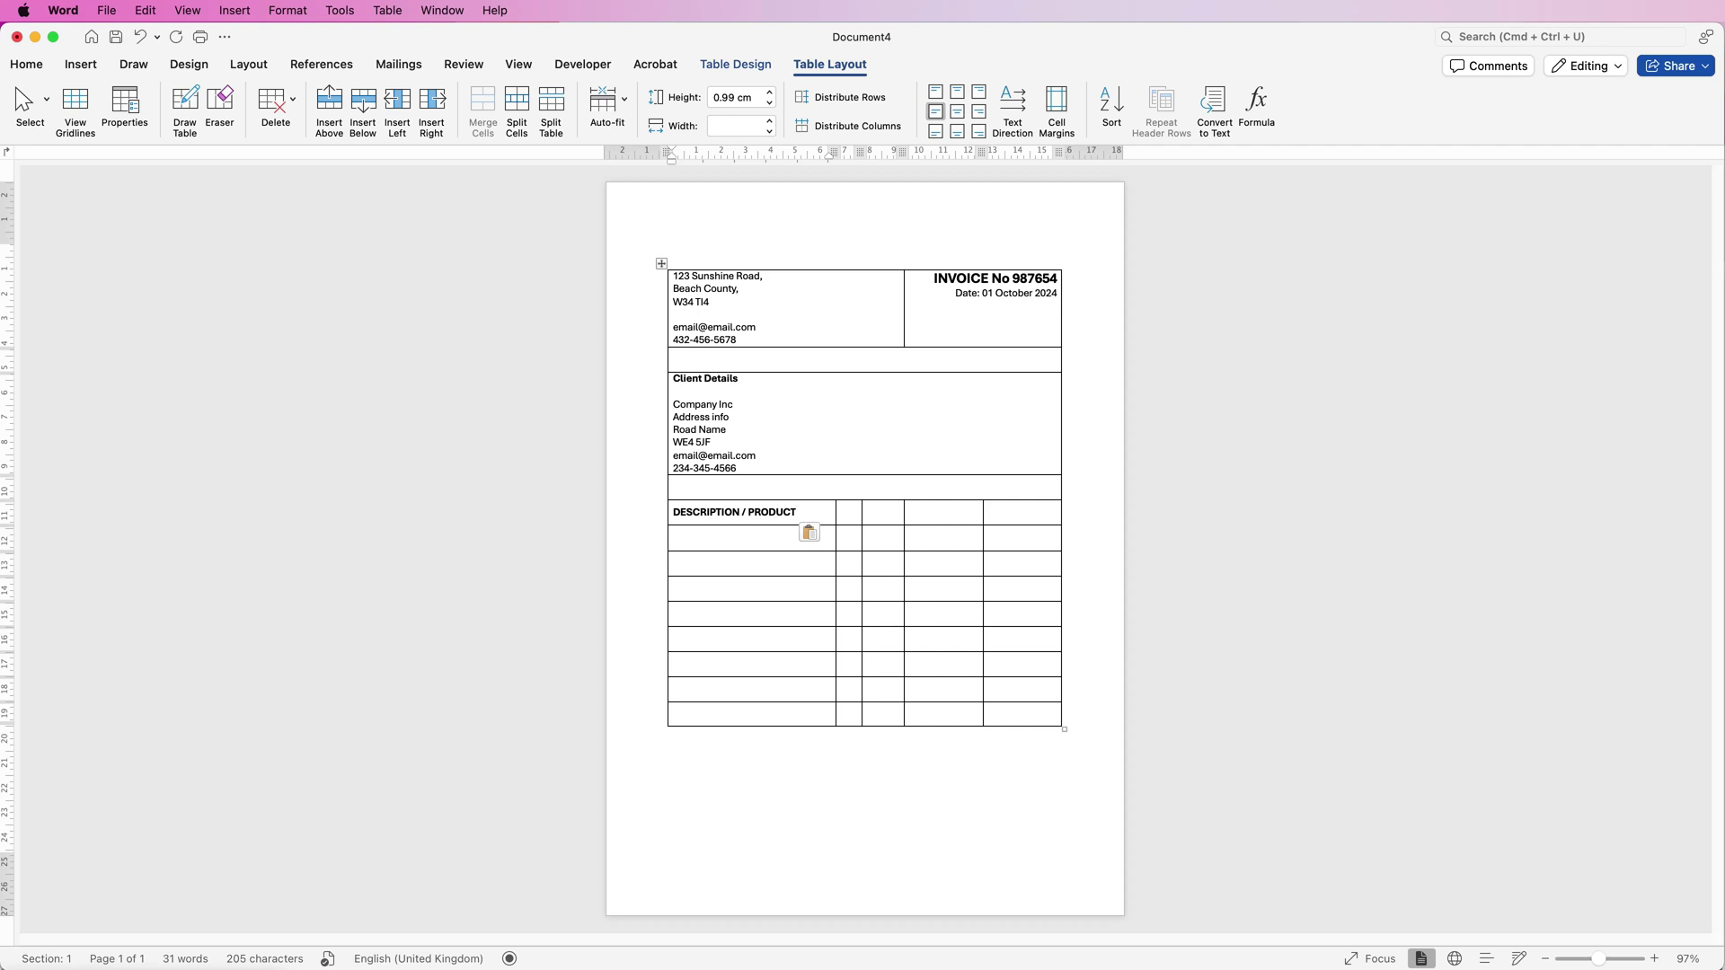
pyautogui.moveTo(835, 564); pyautogui.dragTo(1024, 715)
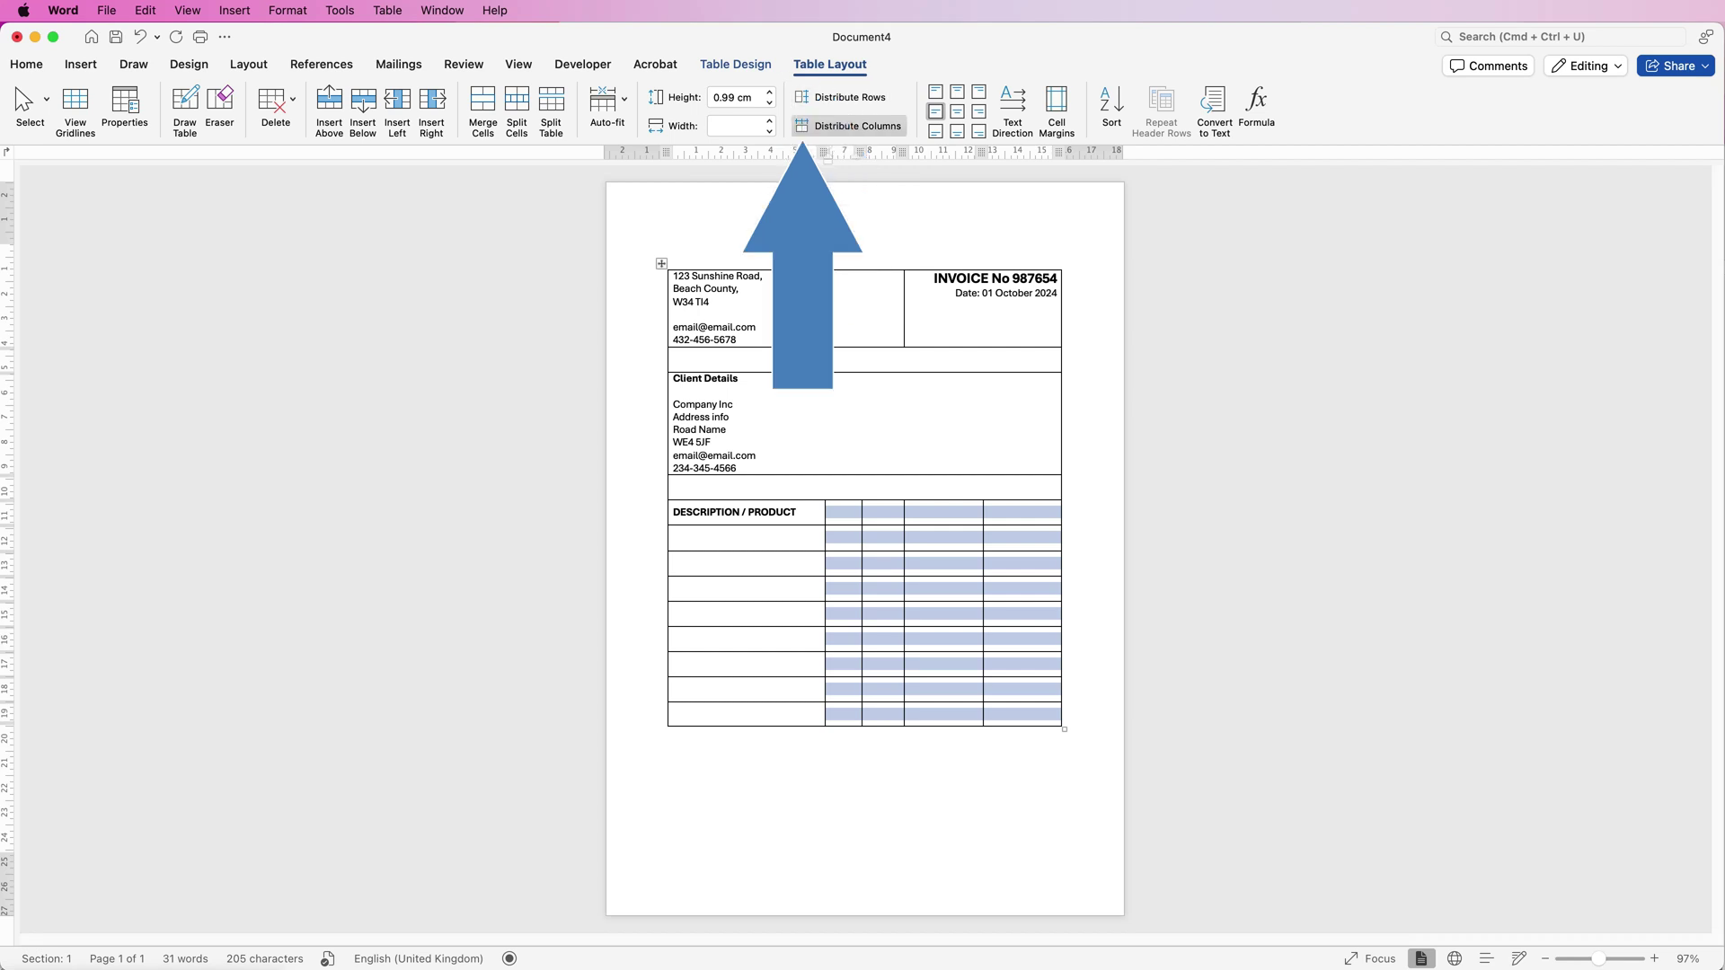
pyautogui.click(848, 125)
# Paste the AMOUNT, PRICE, TAX and TOTAL headings and centre them
pyautogui.click(844, 512)
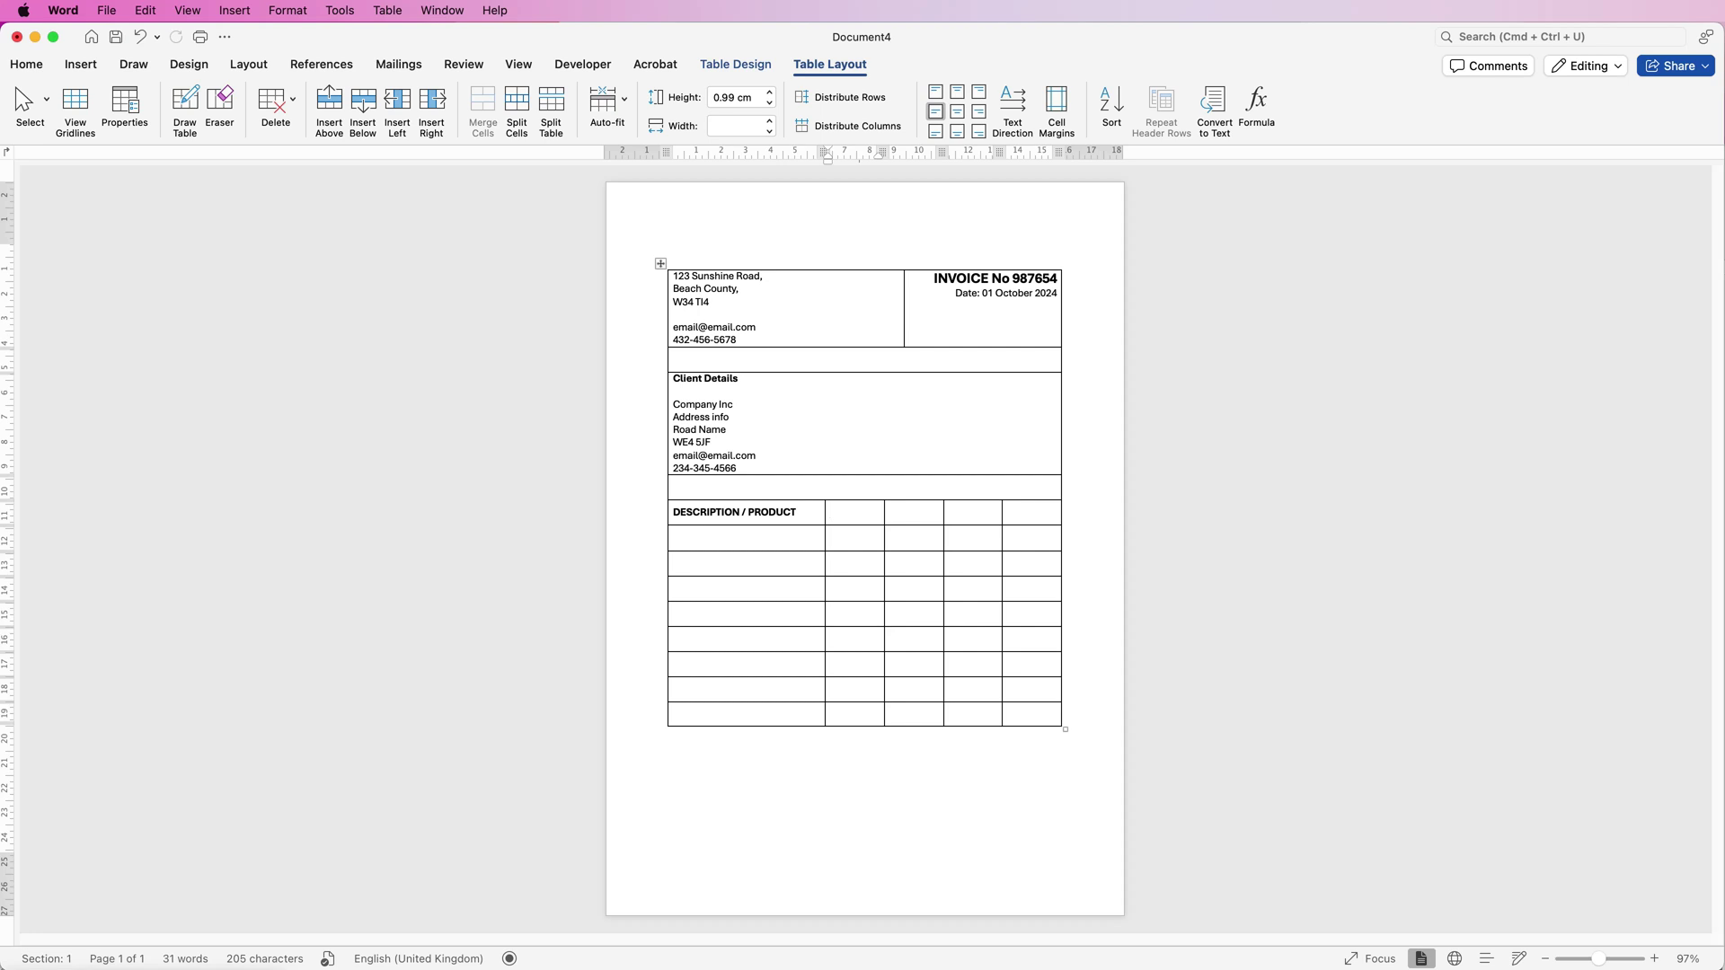
pyautogui.moveTo(849, 512); pyautogui.dragTo(1030, 513)
pyautogui.write('AMOUNT\tPRICE\tTAX\tTOTAL')
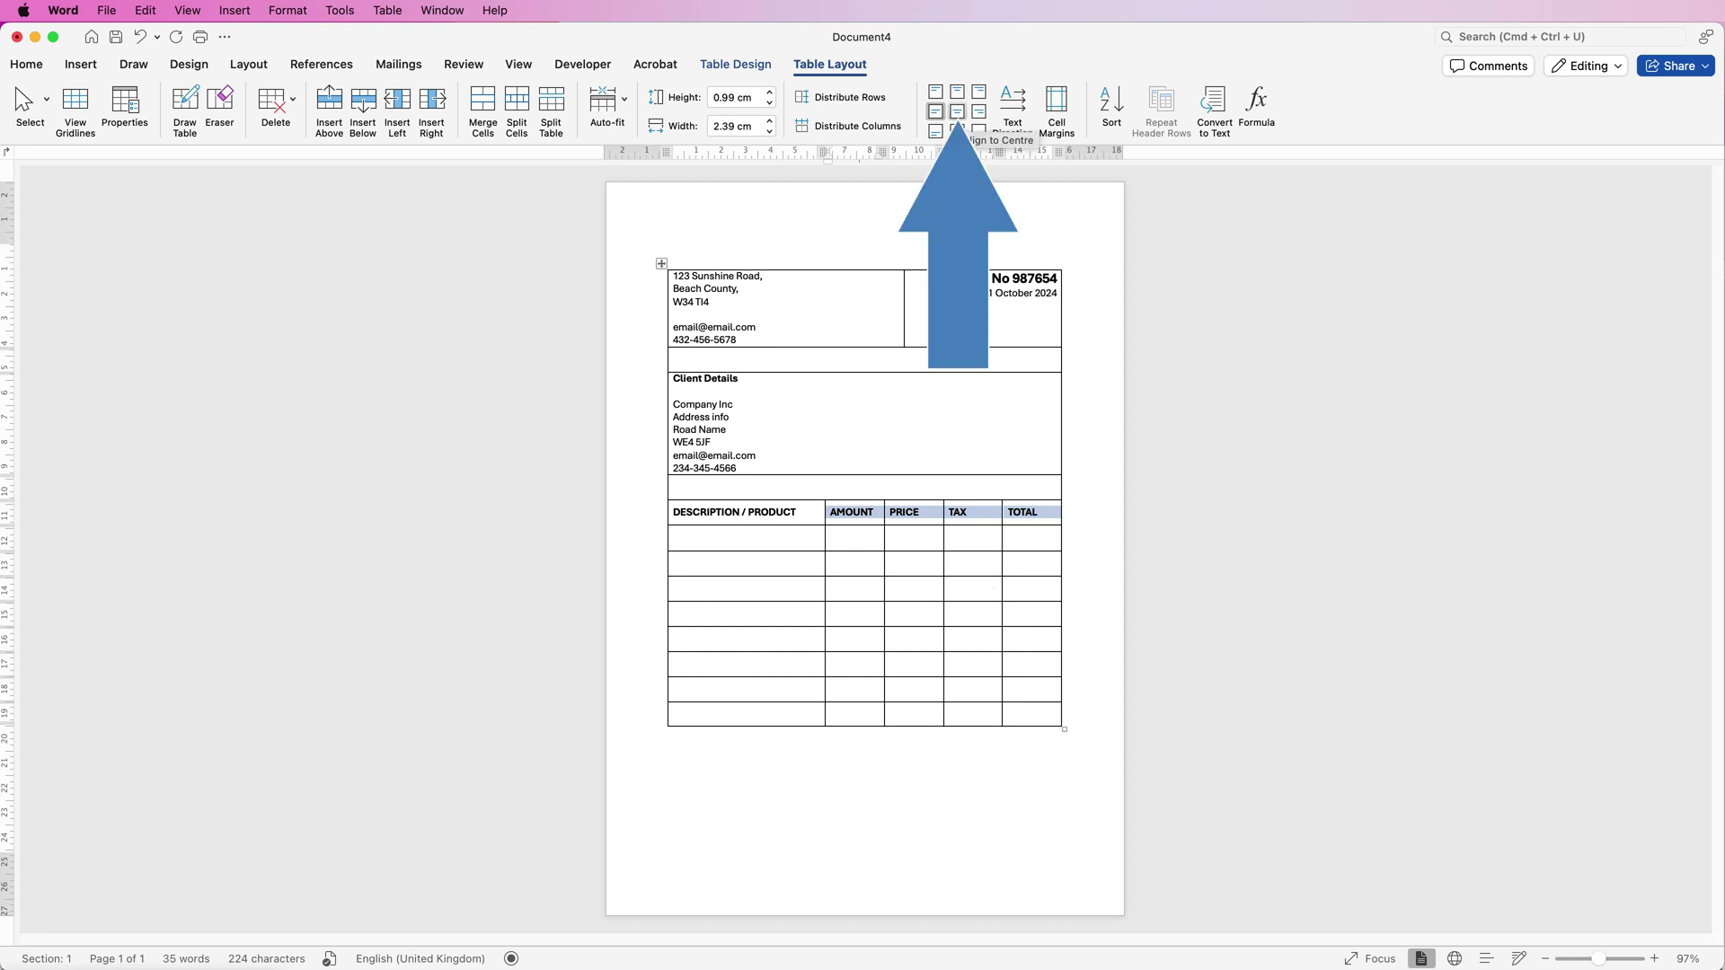
pyautogui.click(959, 116)
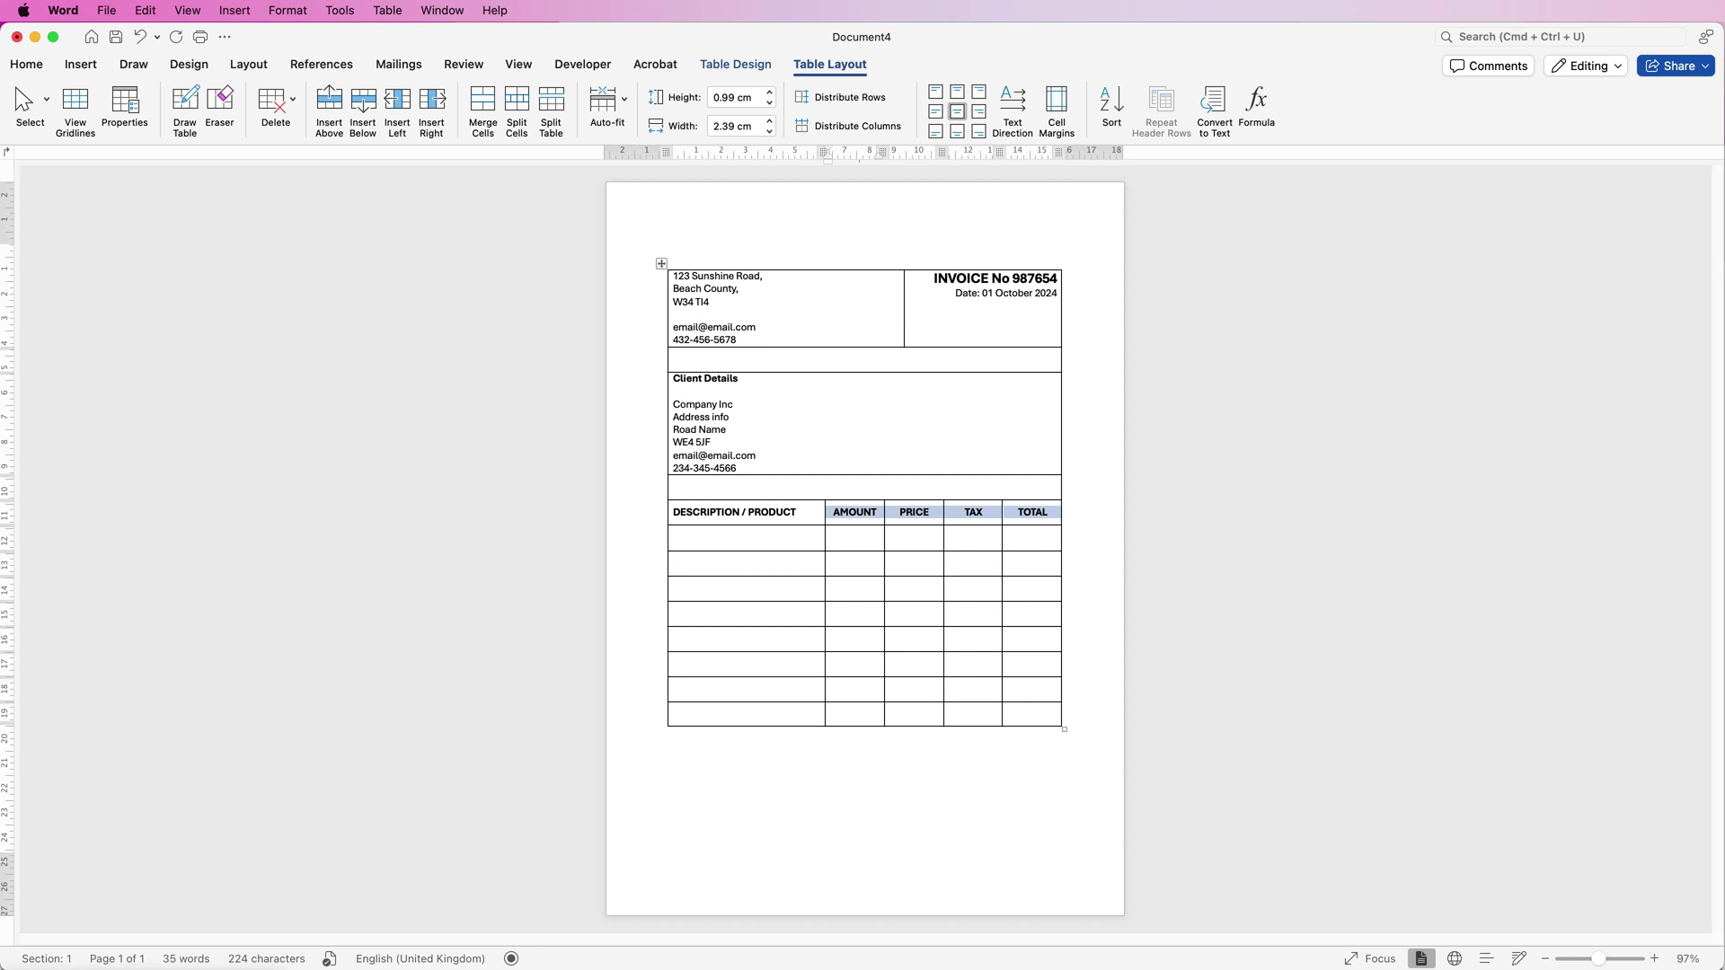
# Centre-align all cells beneath the AMOUNT to TOTAL headings
pyautogui.click(840, 539)
pyautogui.moveTo(840, 538); pyautogui.dragTo(1032, 714)
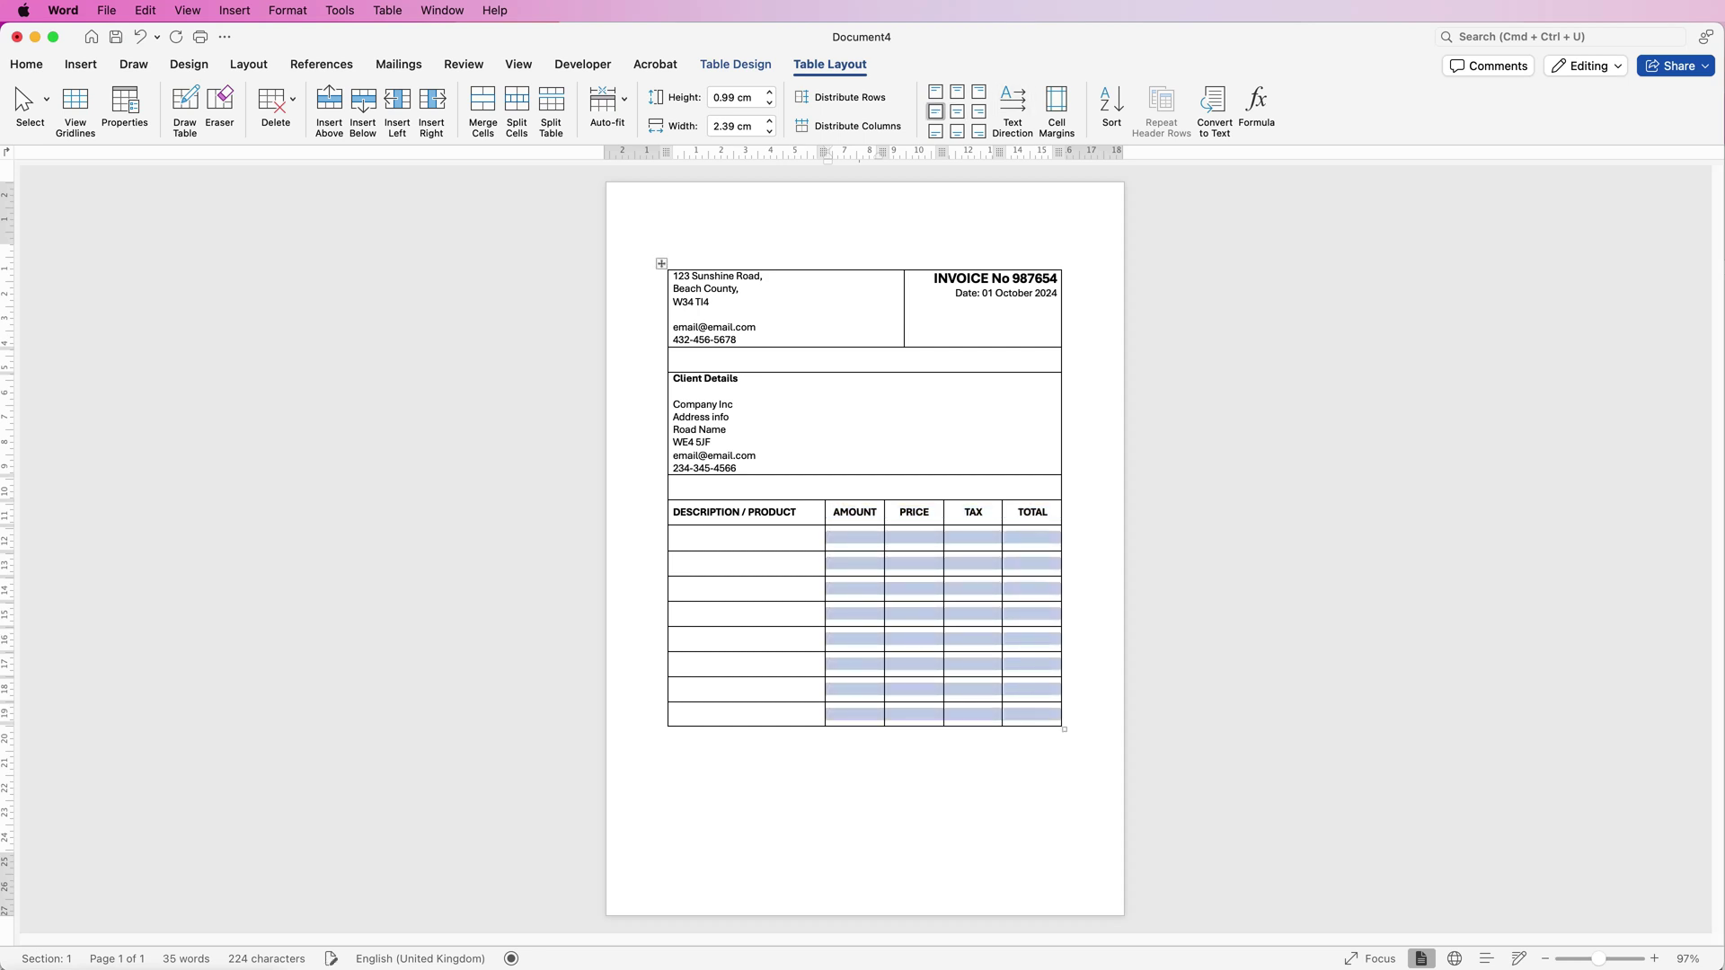
pyautogui.click(957, 111)
pyautogui.click(745, 538)
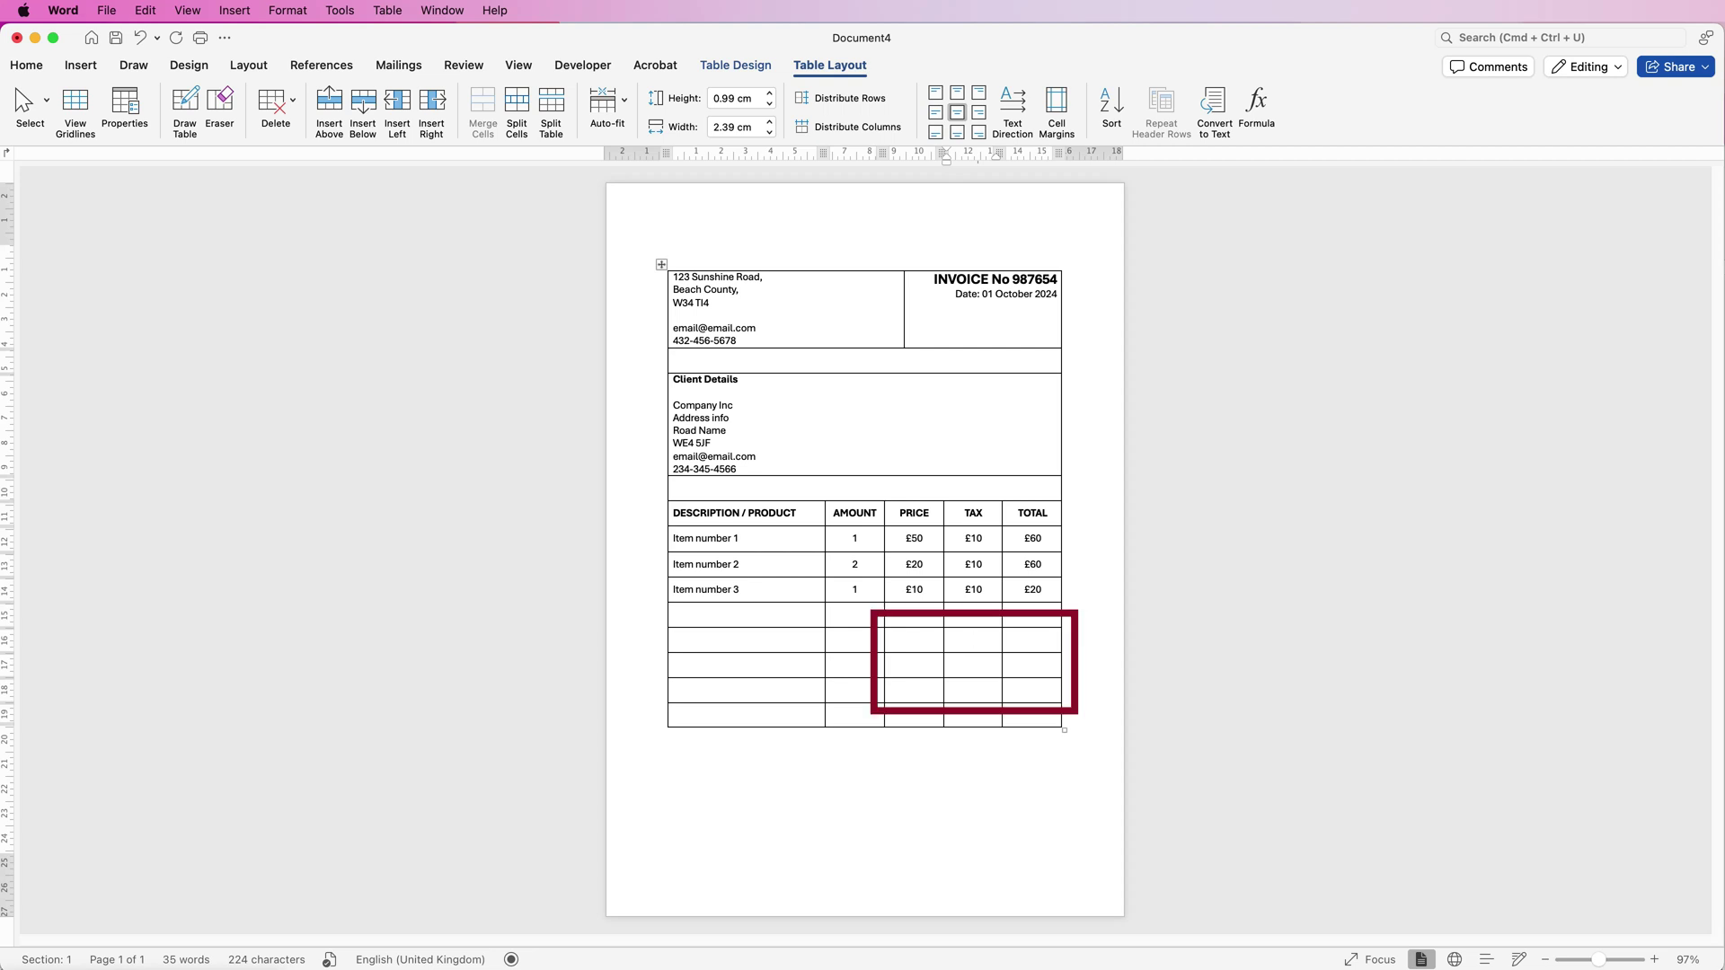
# Merge the row under Item number 3 into a spacer and paste Total £140, Tax £30, Final Total £170
pyautogui.moveTo(1032, 615); pyautogui.dragTo(747, 616)
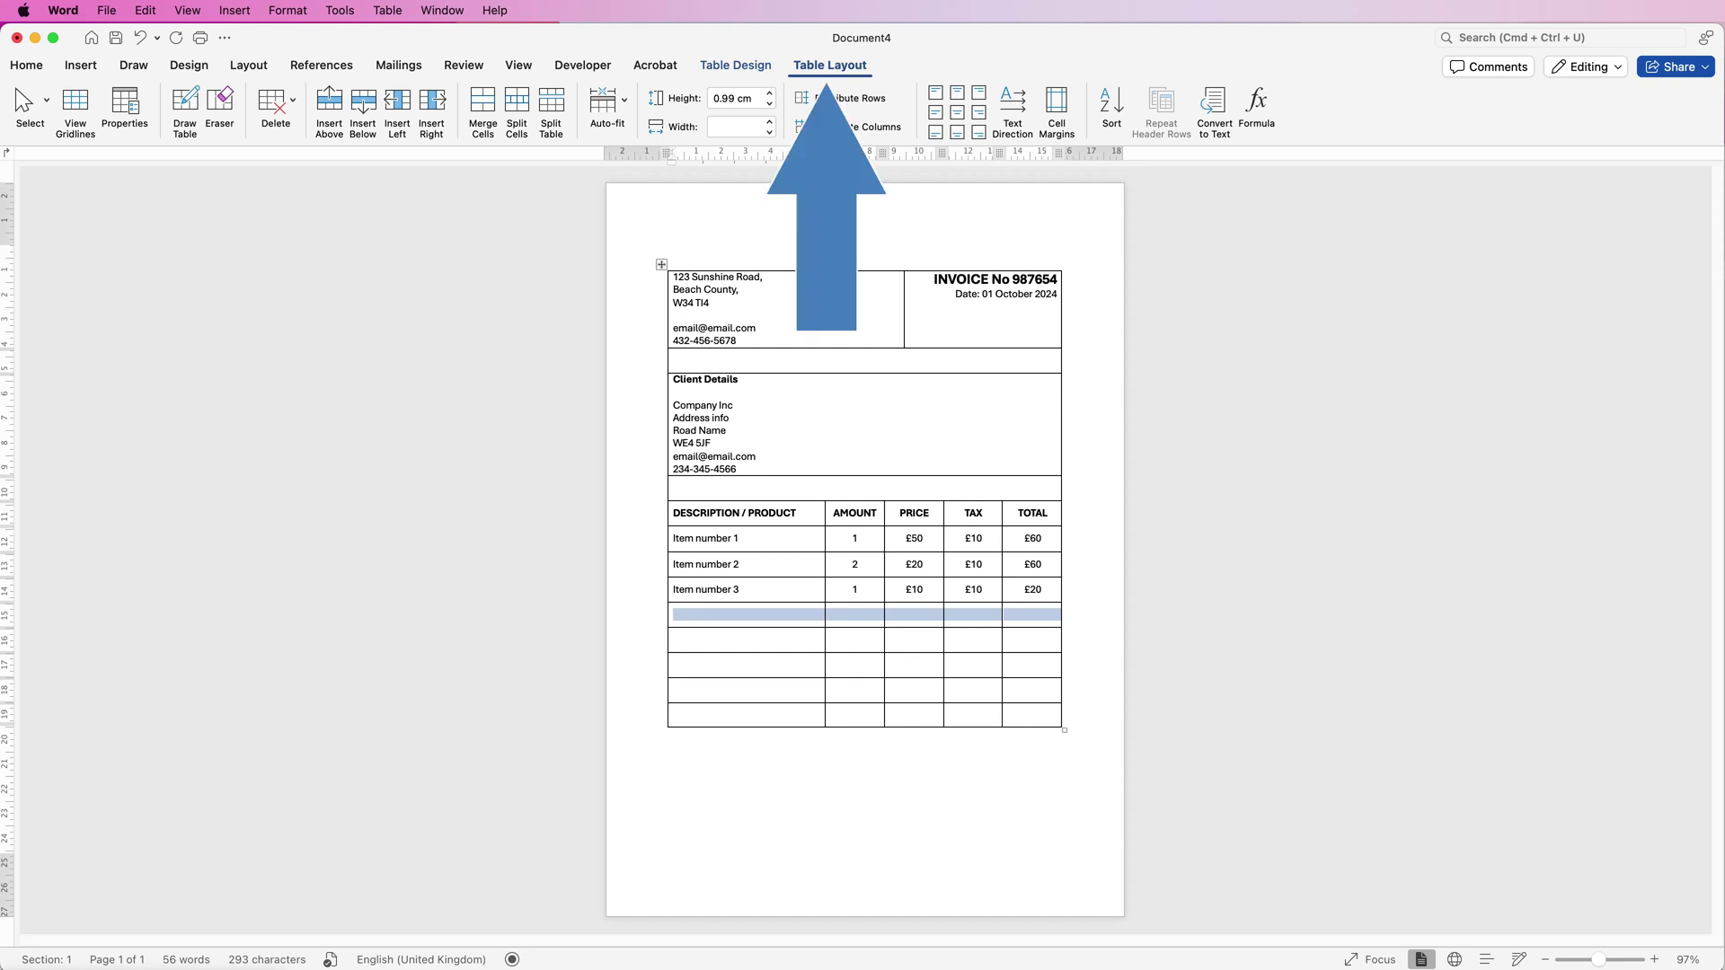
pyautogui.click(483, 111)
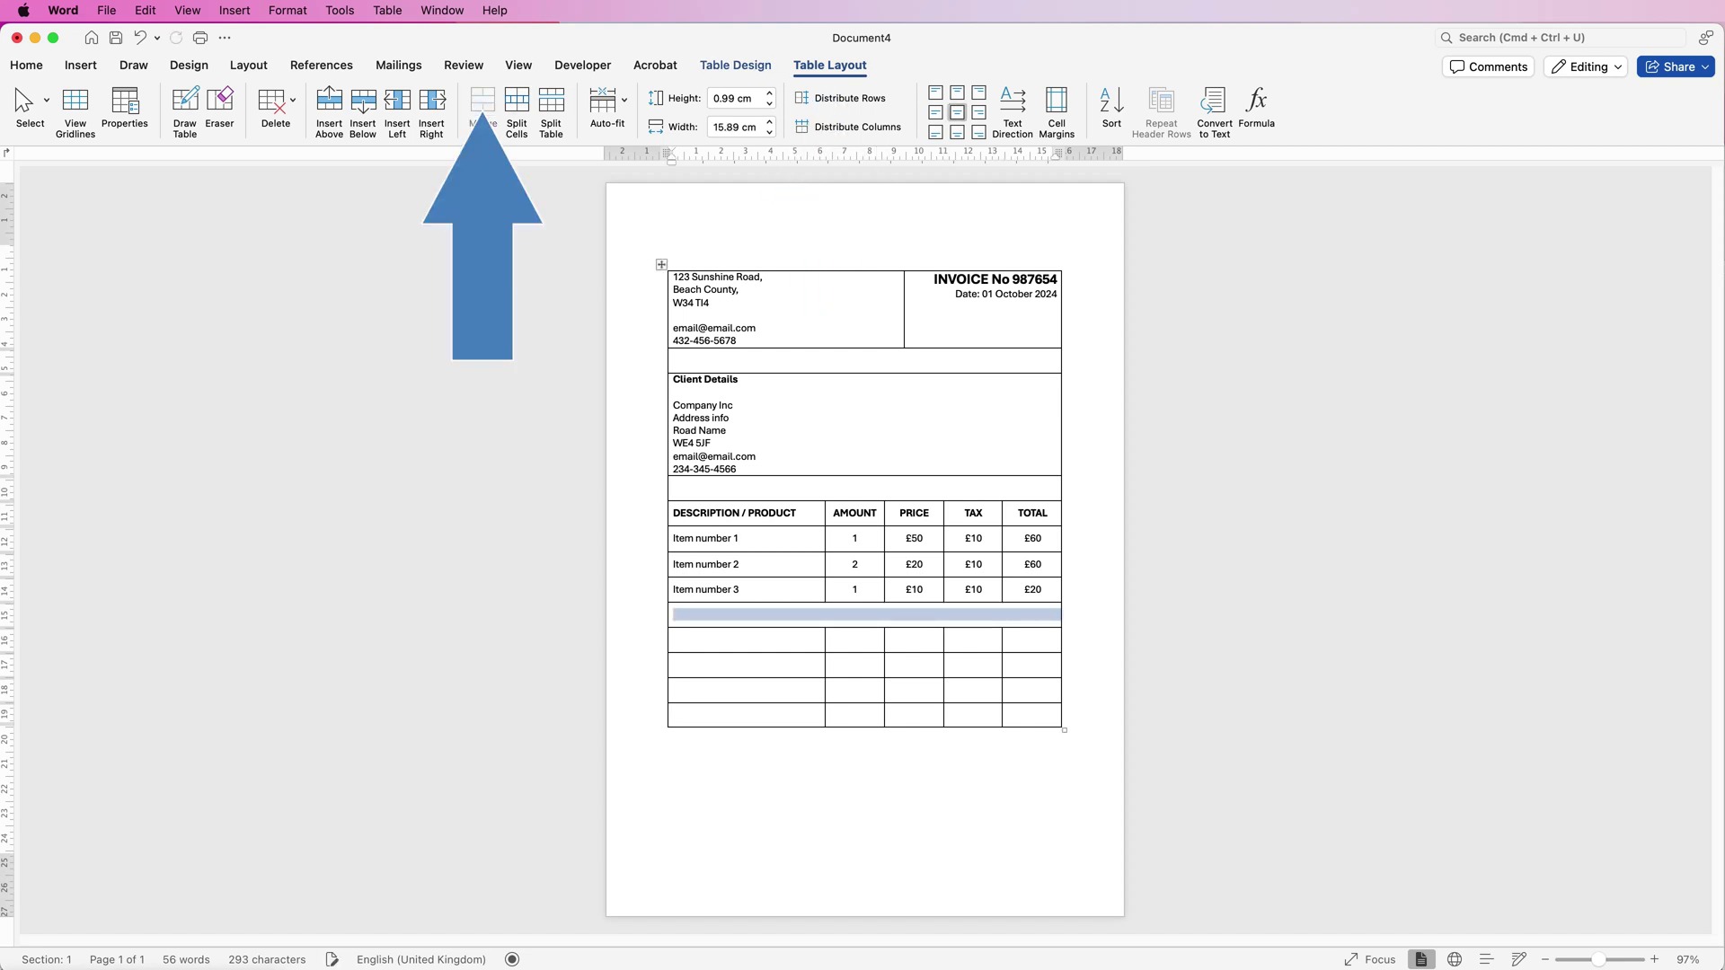
pyautogui.moveTo(969, 690)
pyautogui.mouseDown()
pyautogui.moveTo(1033, 690)
pyautogui.moveTo(915, 690)
pyautogui.moveTo(855, 666)
pyautogui.moveTo(855, 641)
pyautogui.mouseUp()
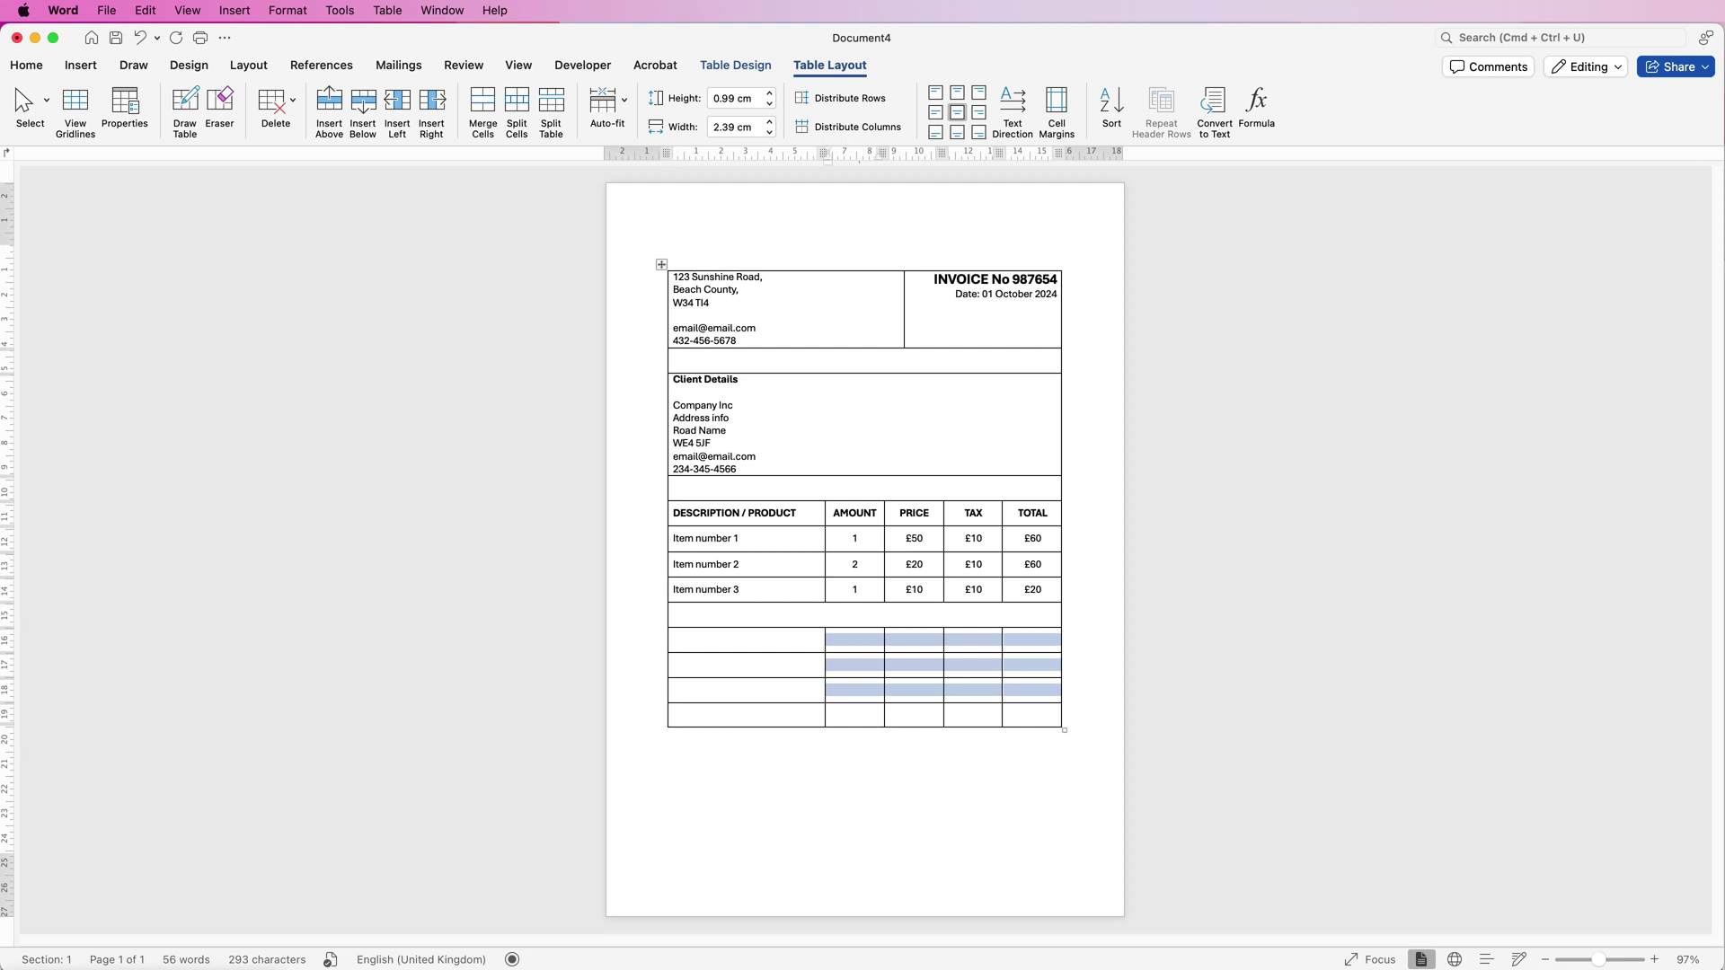
pyautogui.write('Total\t\t£140\tTotal Tax\t\t£30\tTax Final Total\t\t£170\tFinal Total')
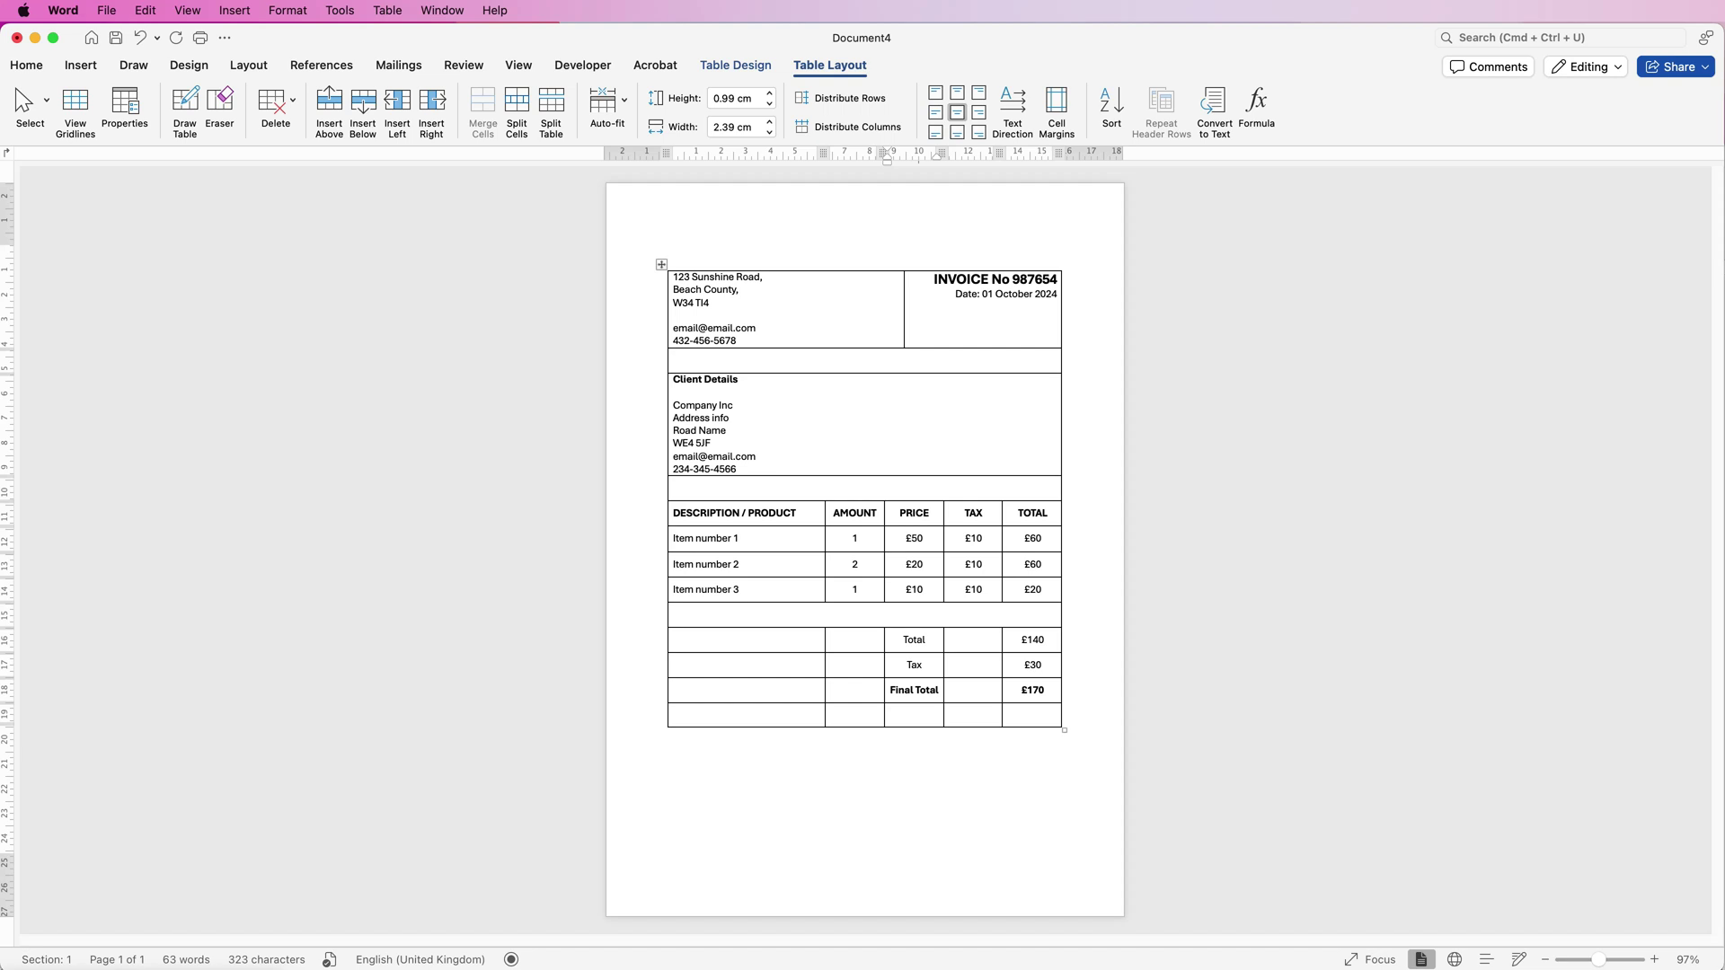
# Select the whole invoice table and apply No Border from Table Design
pyautogui.click(661, 264)
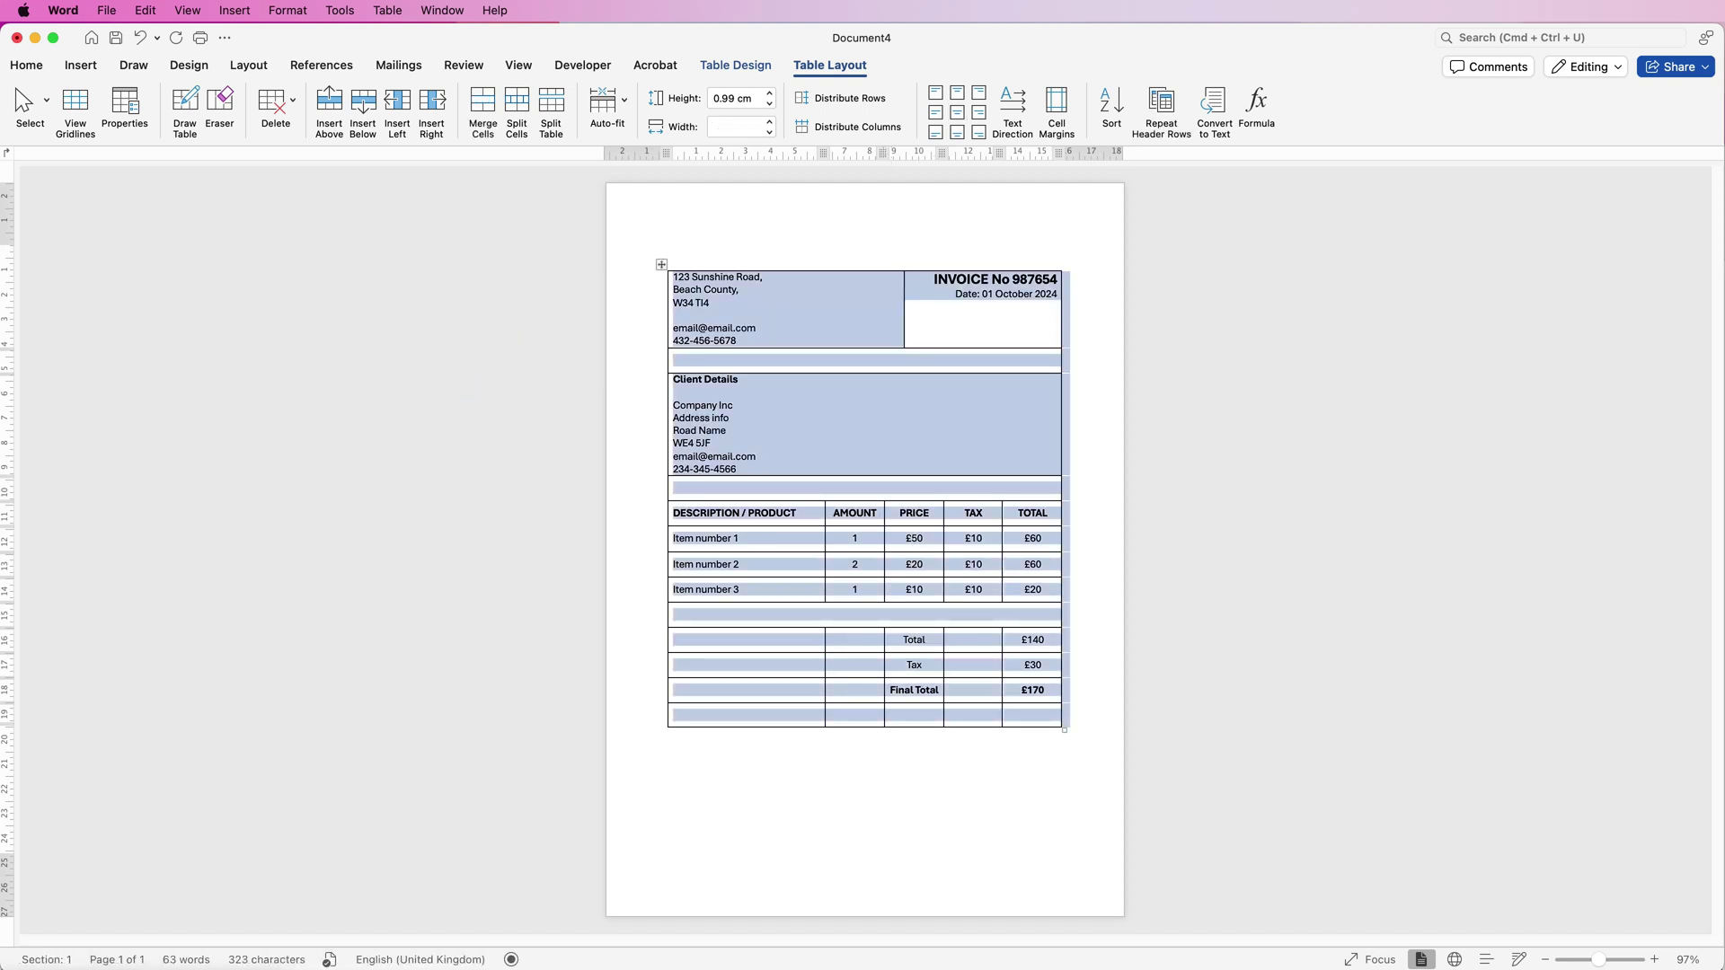
pyautogui.click(736, 66)
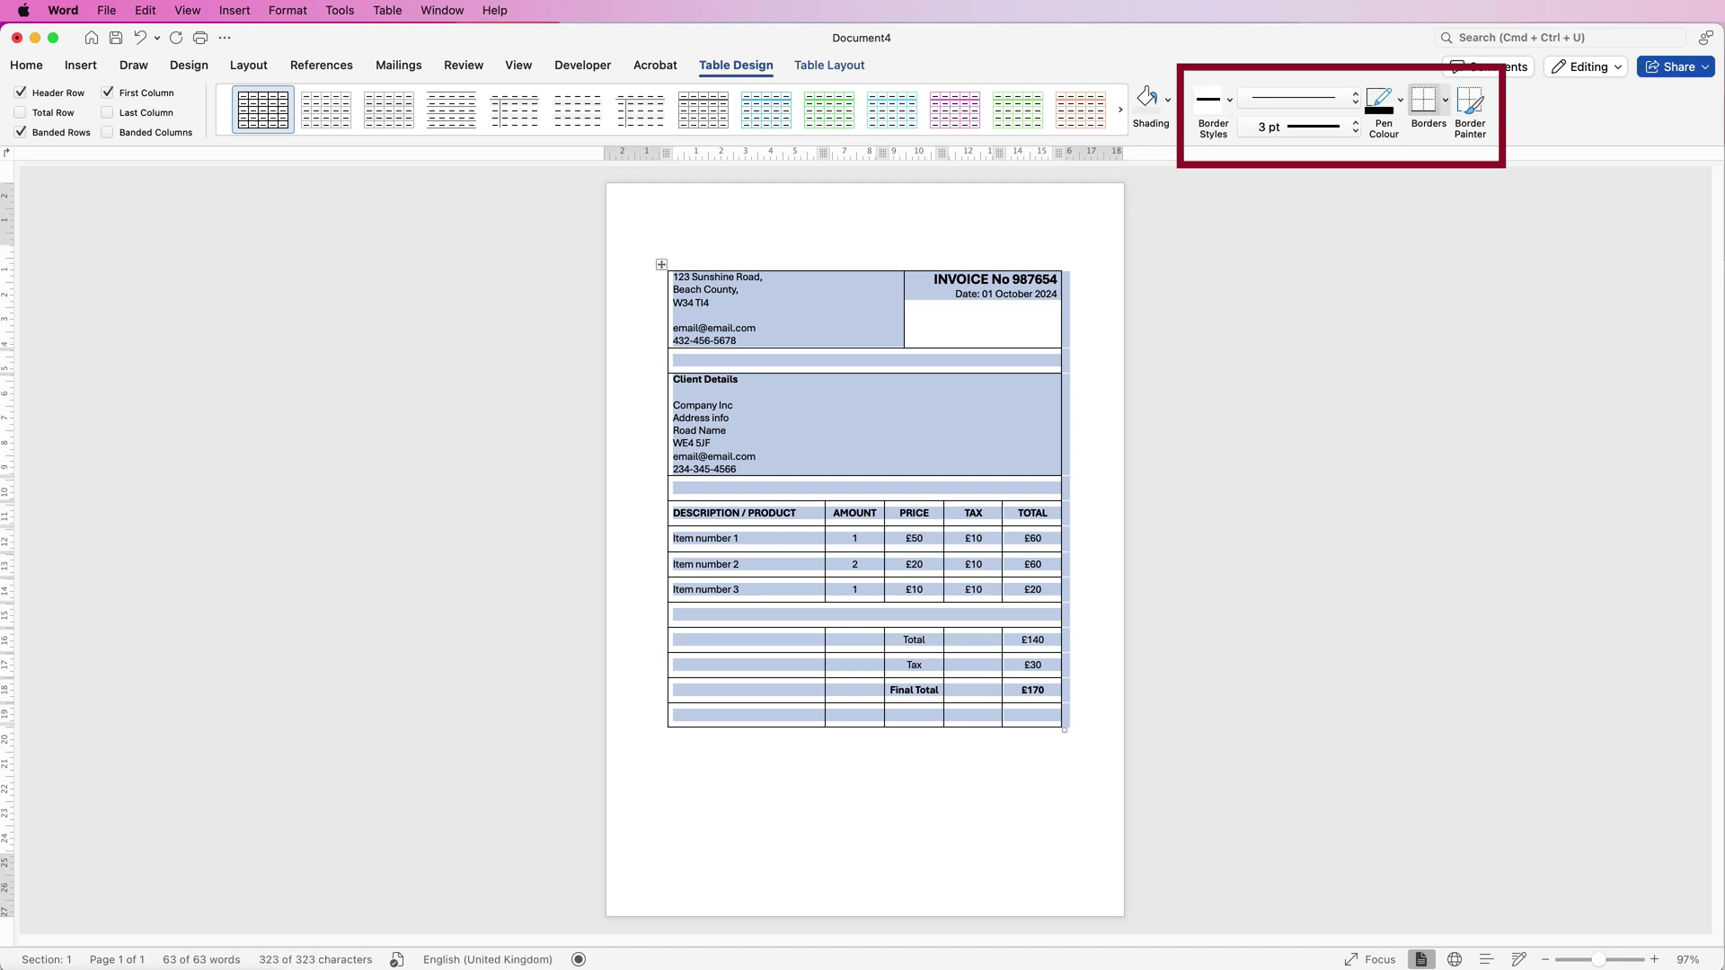
pyautogui.click(1444, 99)
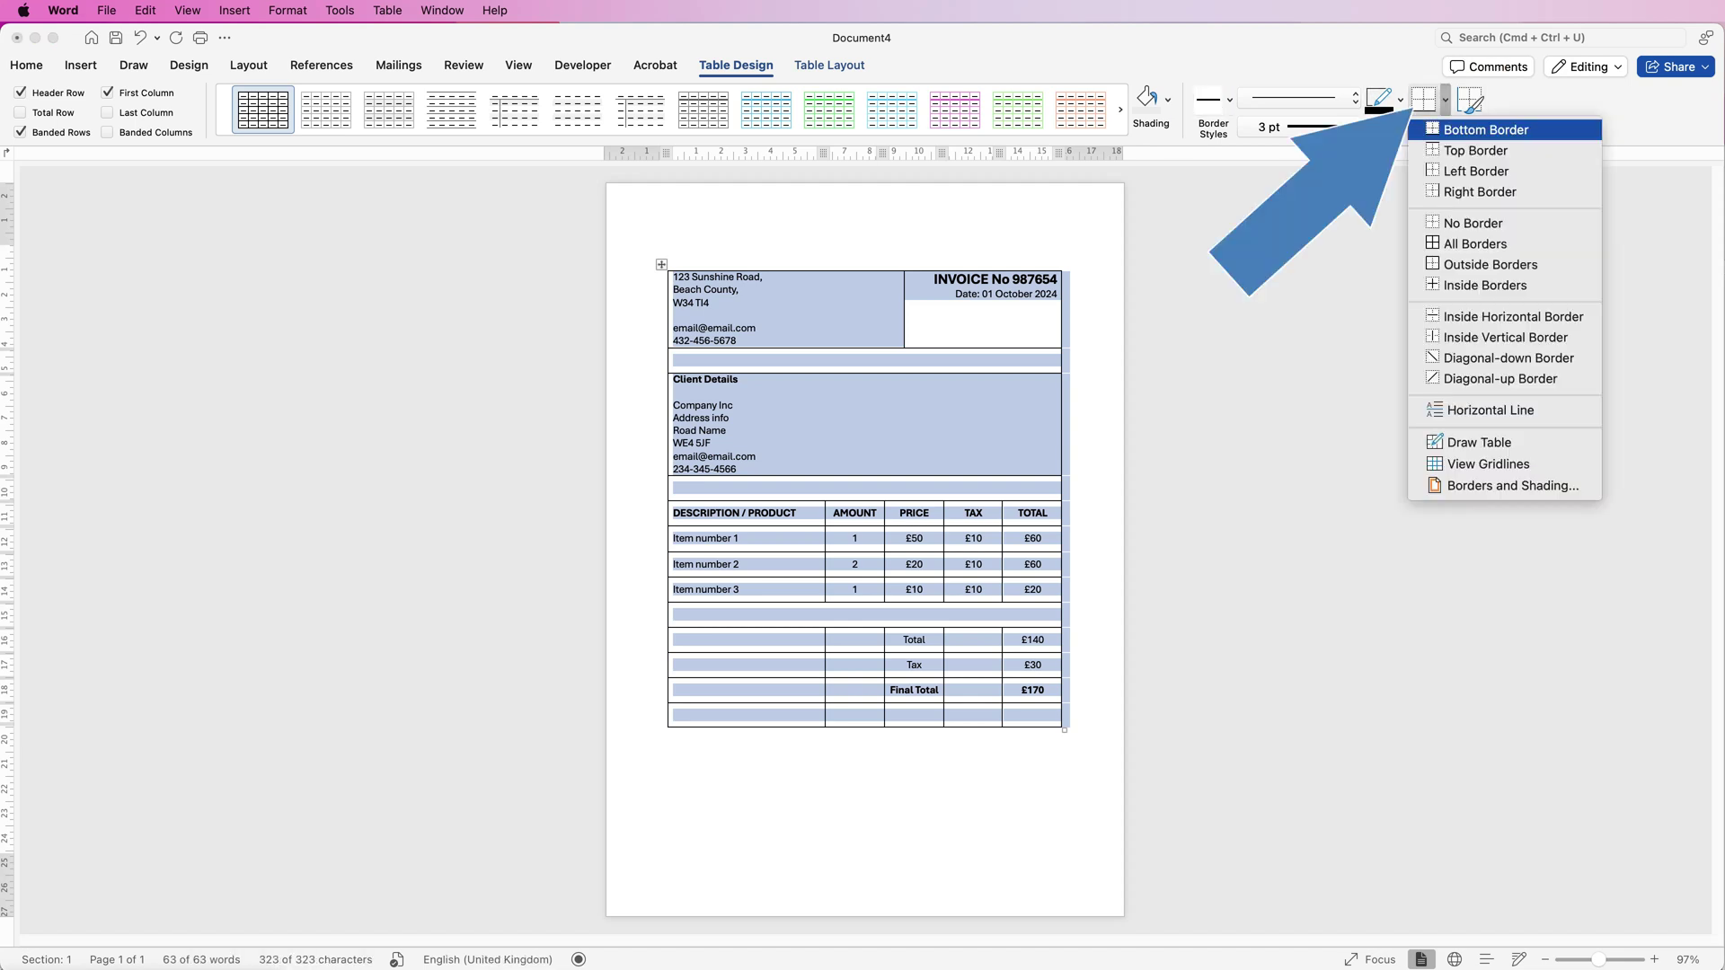
pyautogui.click(1473, 223)
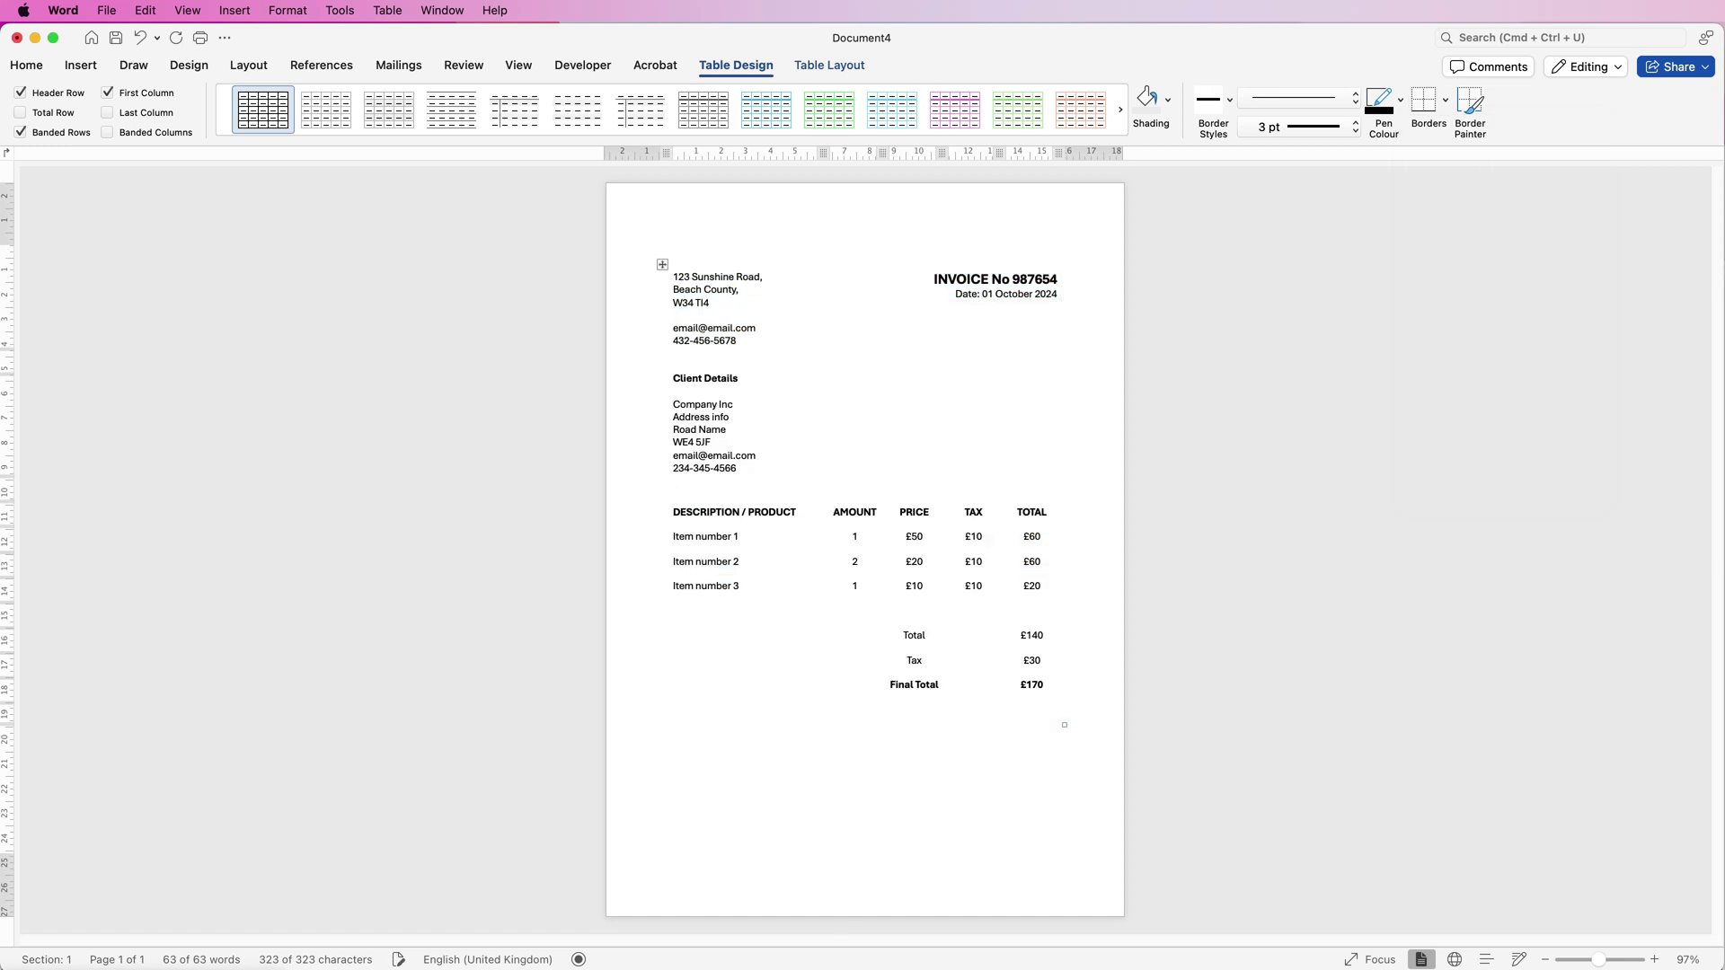
pyautogui.click(1063, 279)
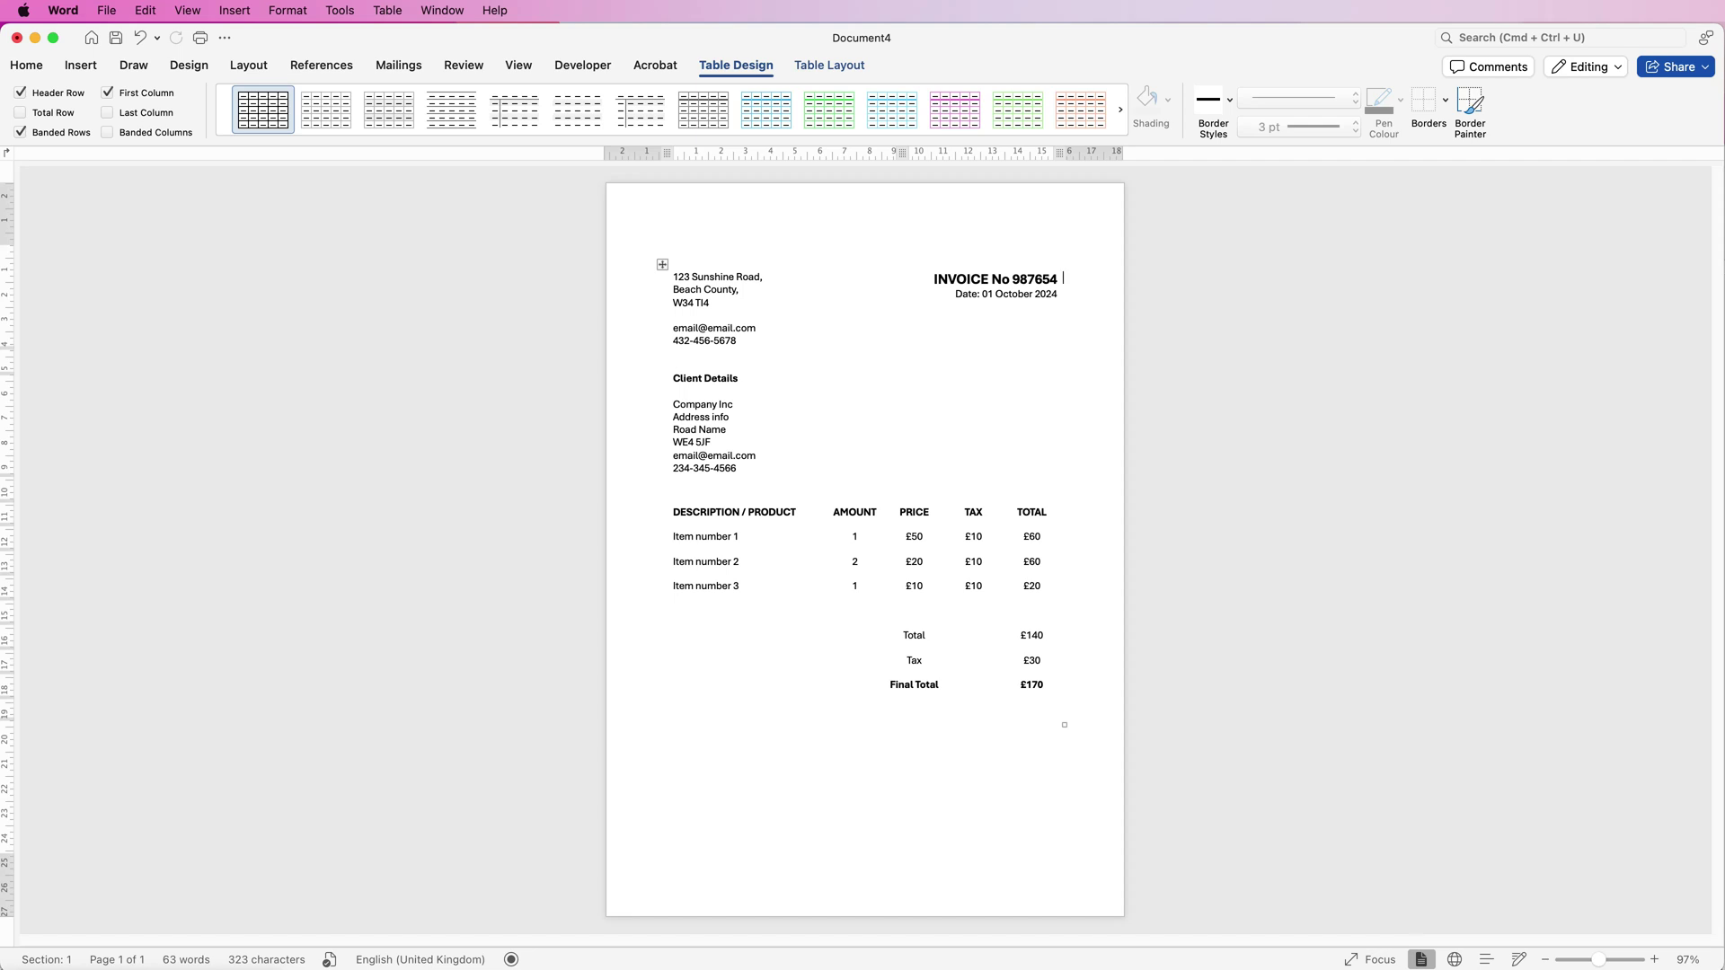
# Turn on View Gridlines so the borderless table's cells remain visible
pyautogui.click(662, 265)
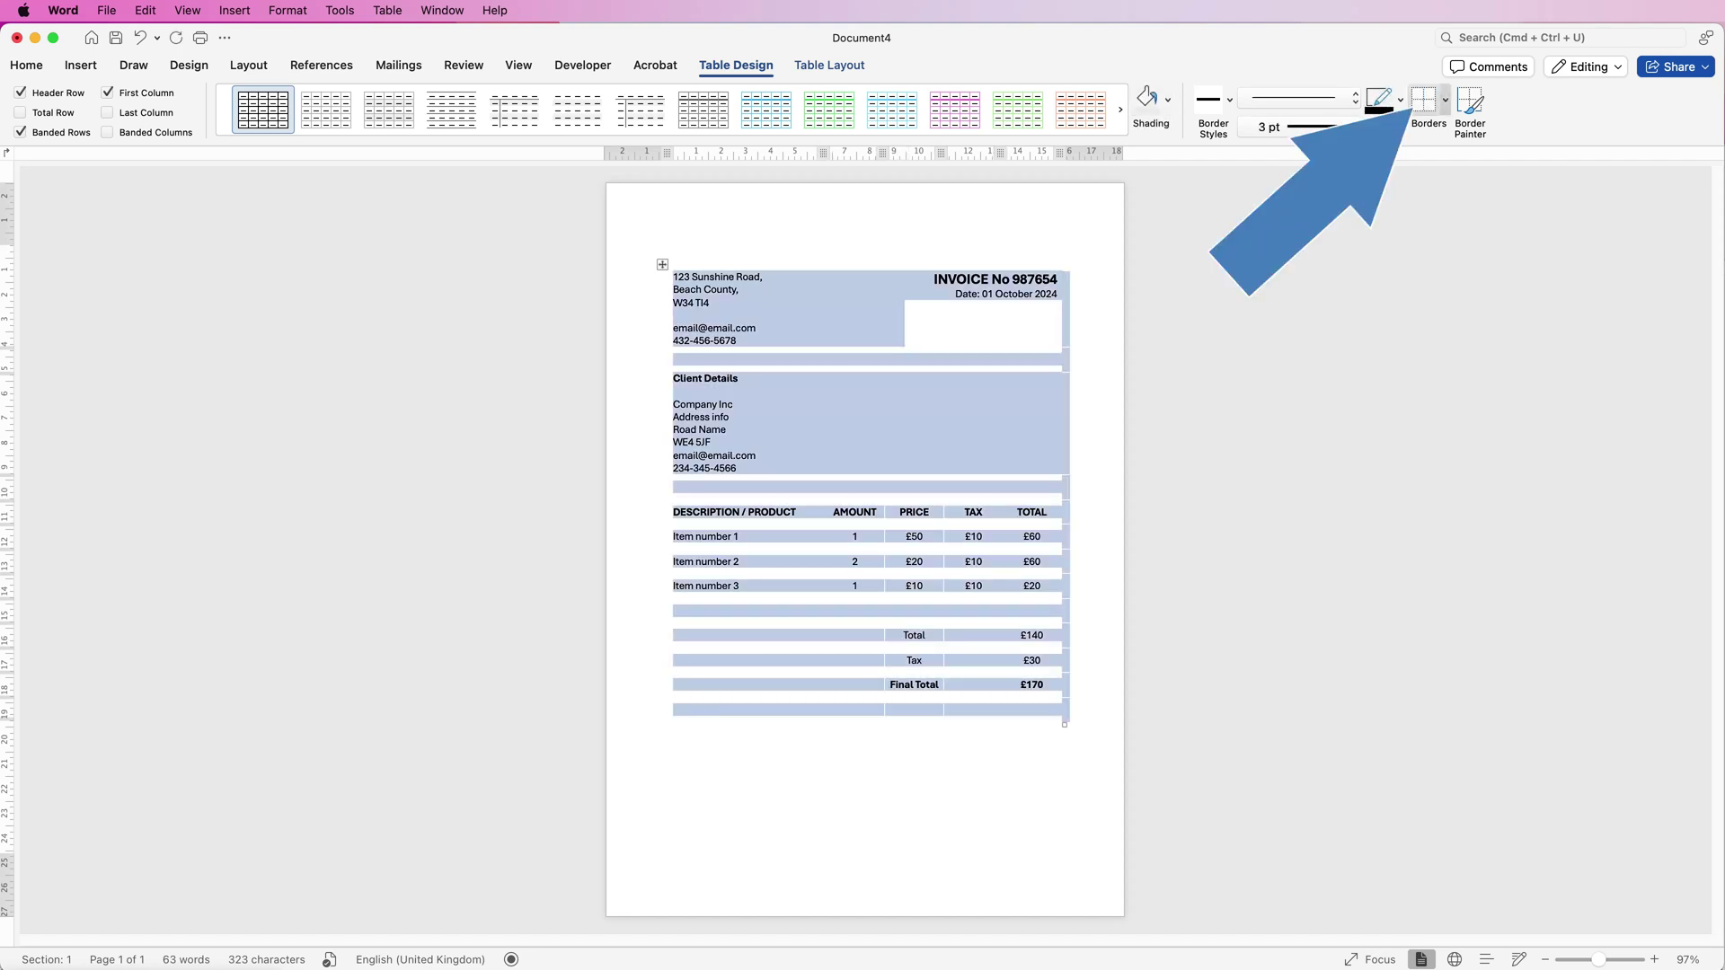
pyautogui.click(1445, 99)
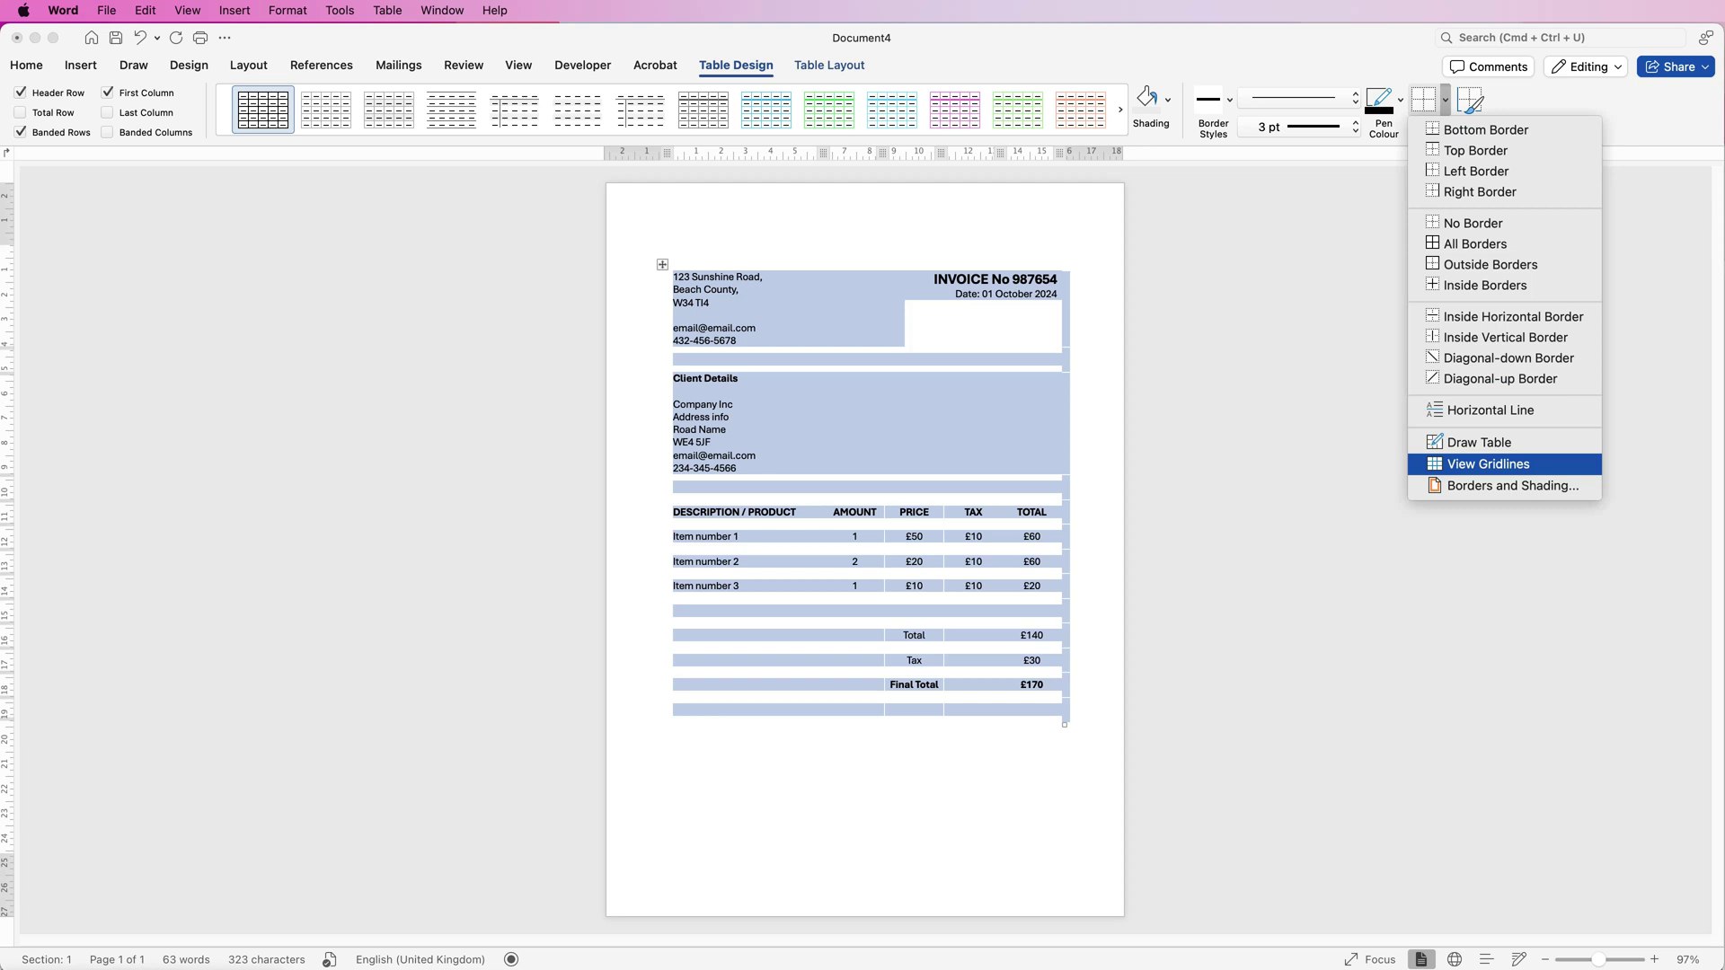
pyautogui.click(1488, 464)
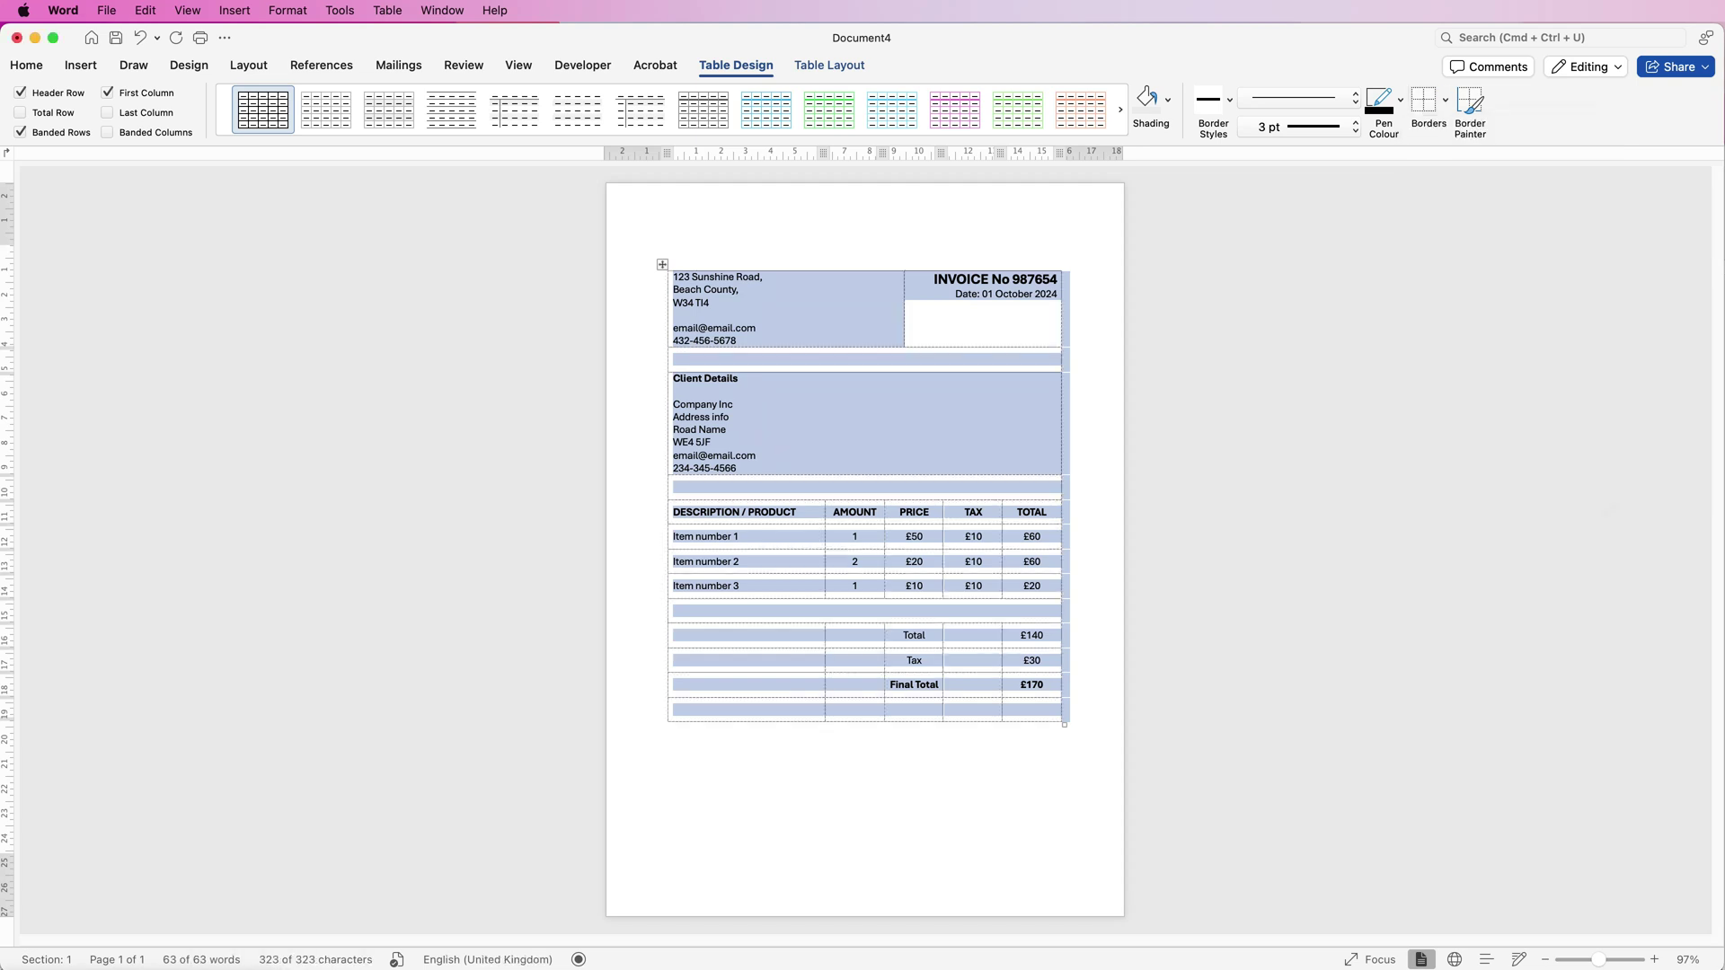
pyautogui.click(667, 251)
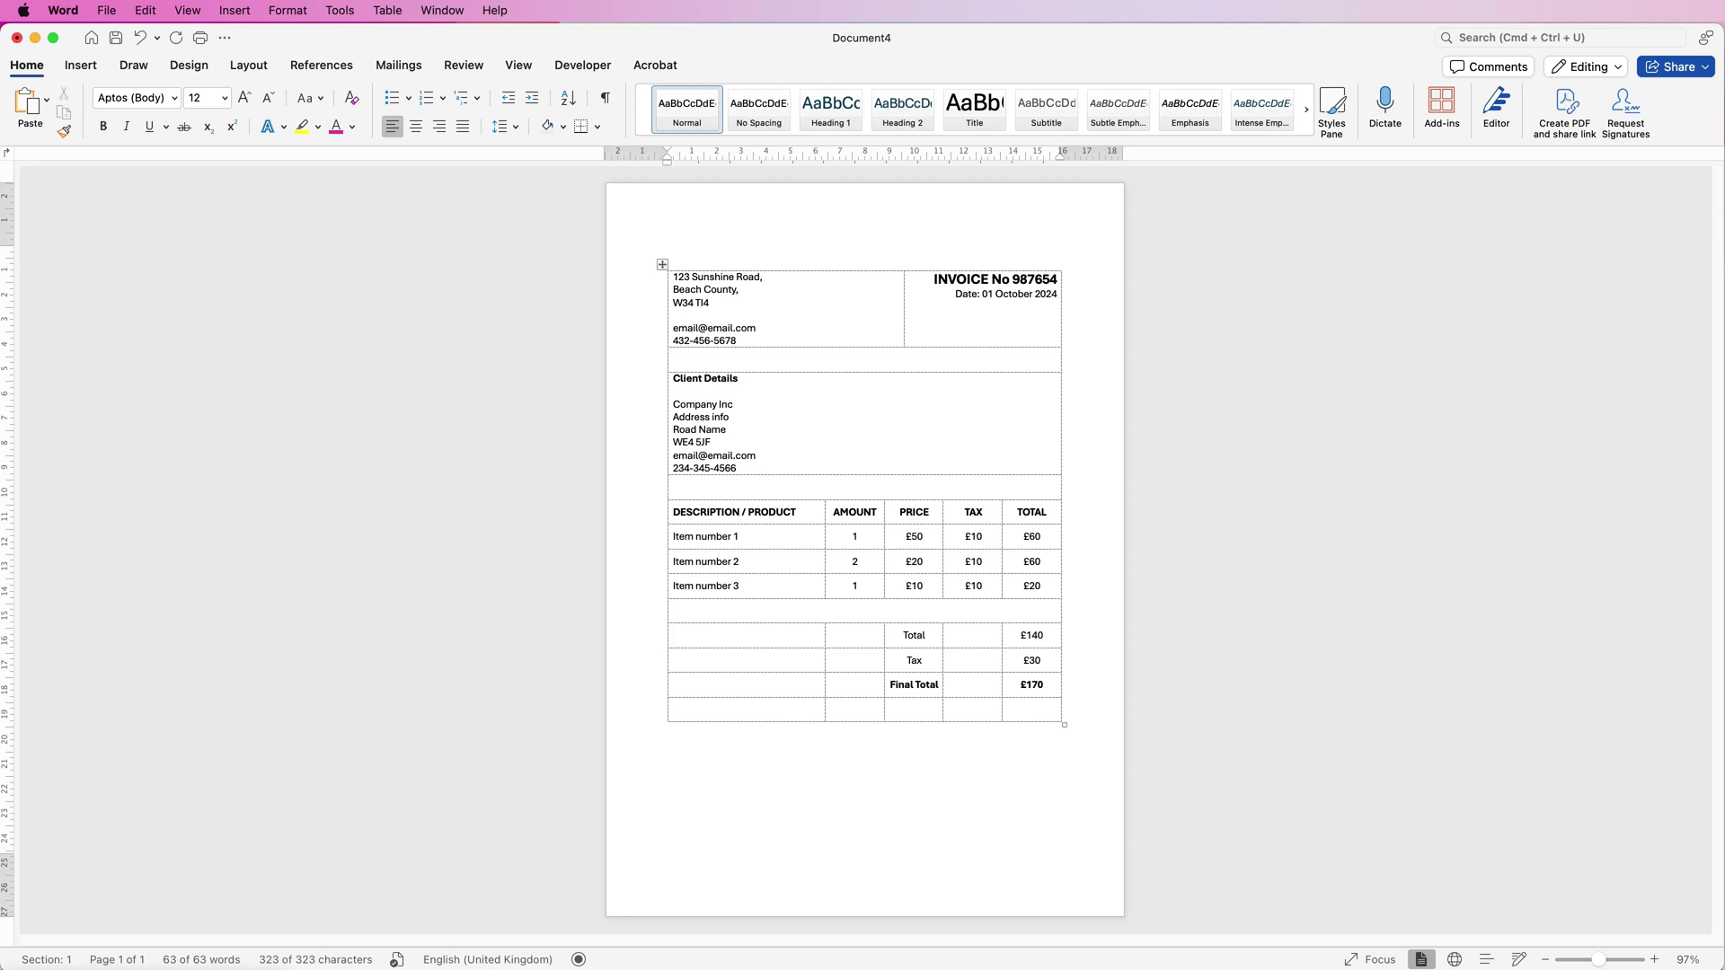
# Give the header and three item rows 1 pt inside horizontal, bottom and top borders
pyautogui.moveTo(1031, 585); pyautogui.dragTo(710, 512)
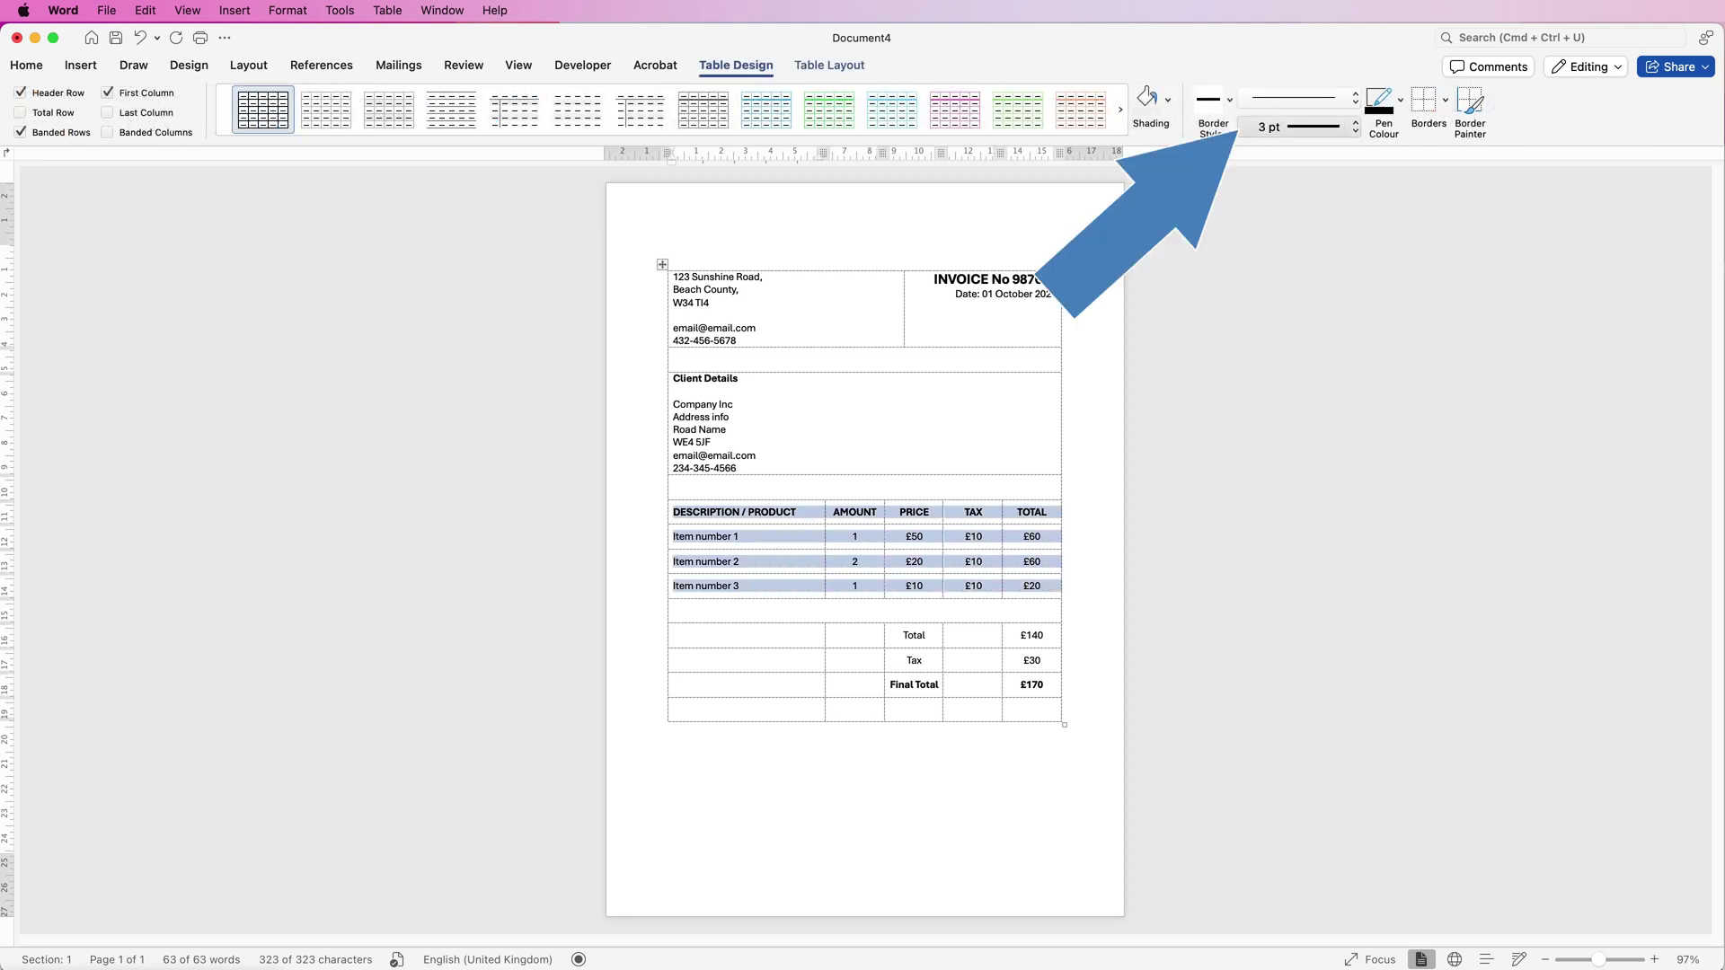
pyautogui.click(1354, 127)
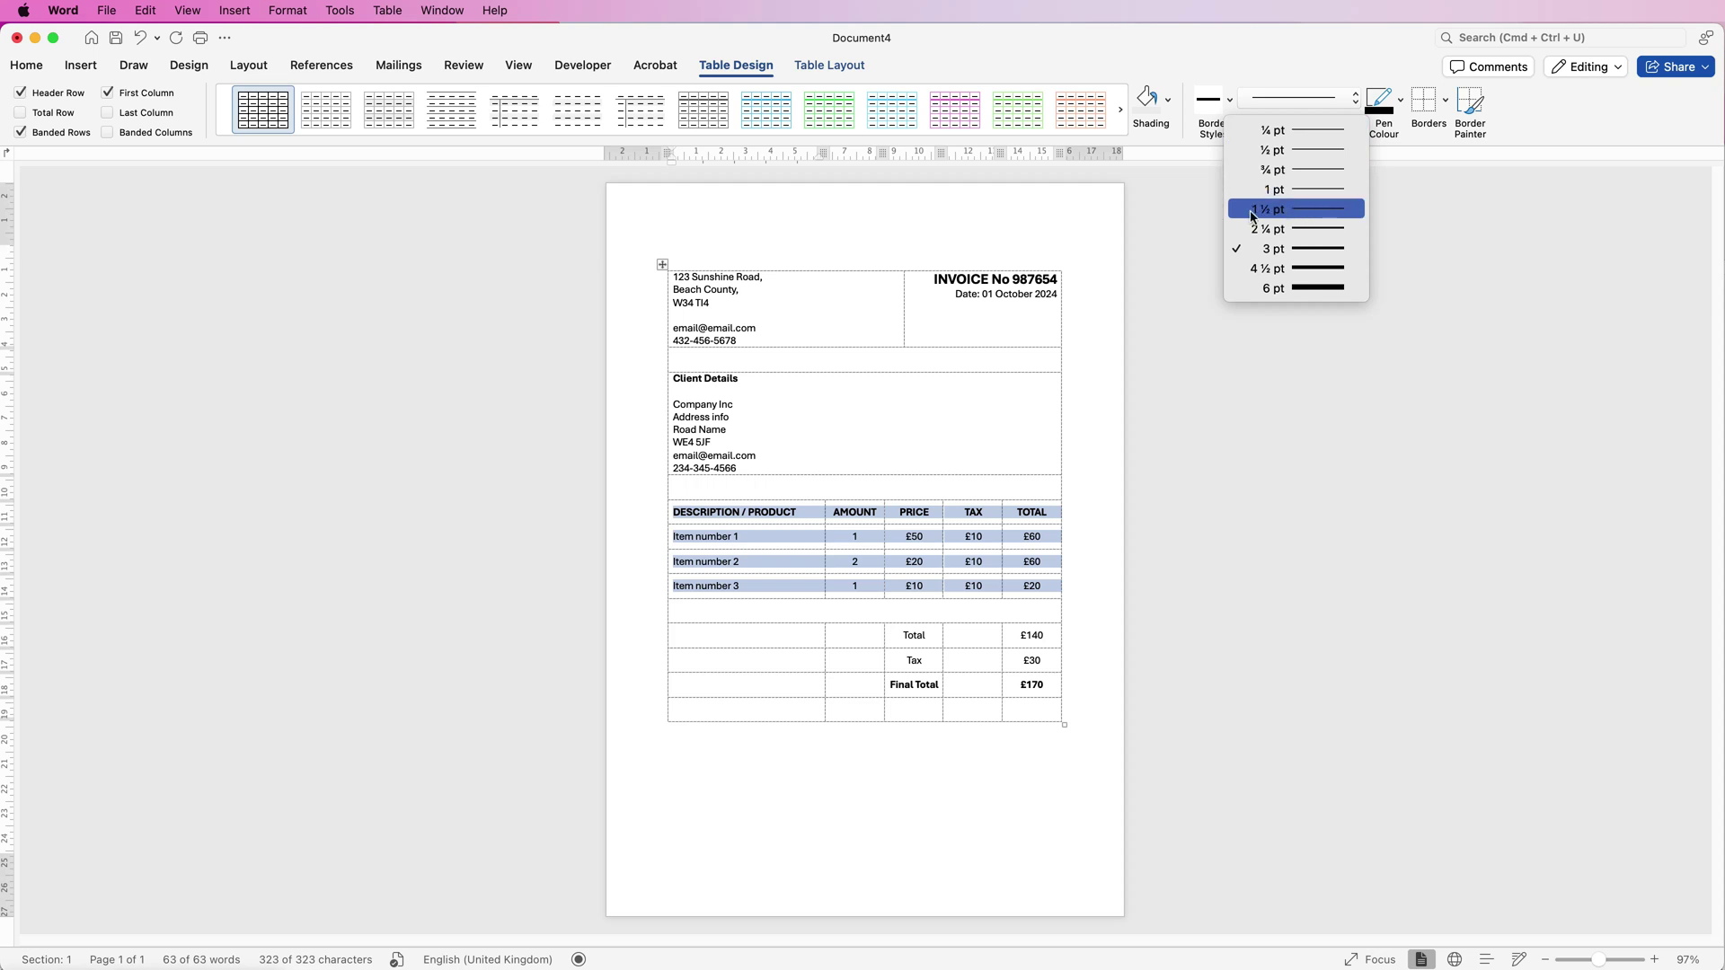
pyautogui.click(1309, 190)
pyautogui.click(1444, 100)
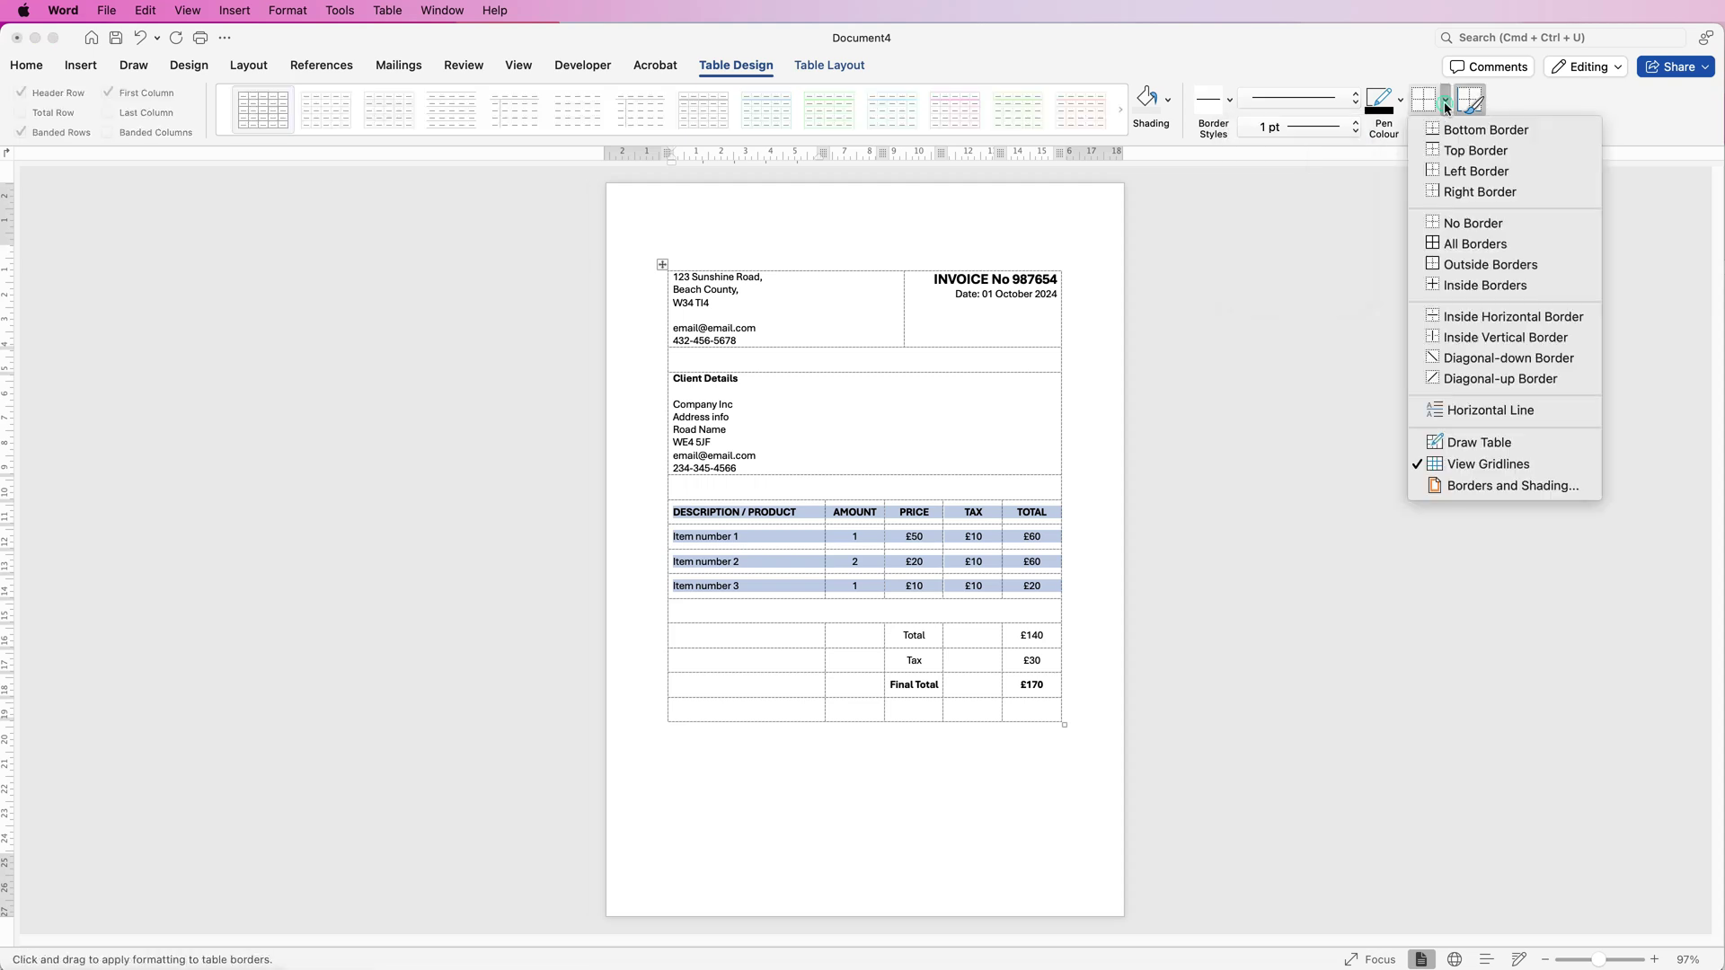
pyautogui.click(1458, 319)
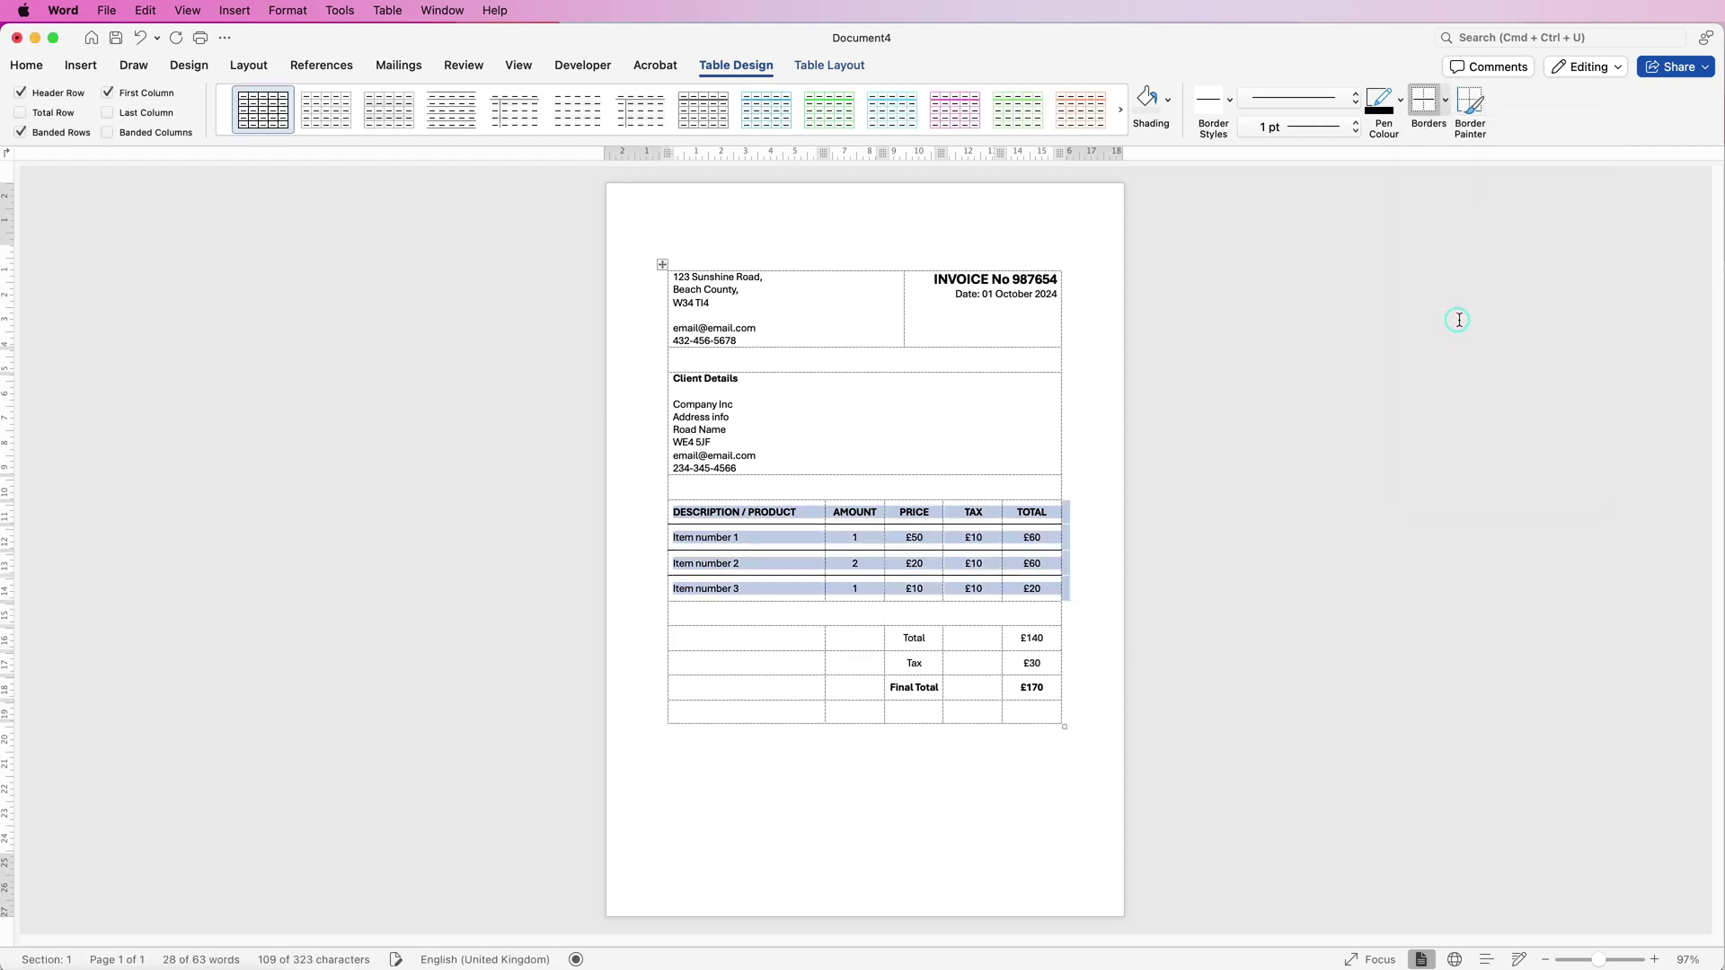
pyautogui.click(1445, 101)
pyautogui.click(1448, 130)
pyautogui.click(1444, 103)
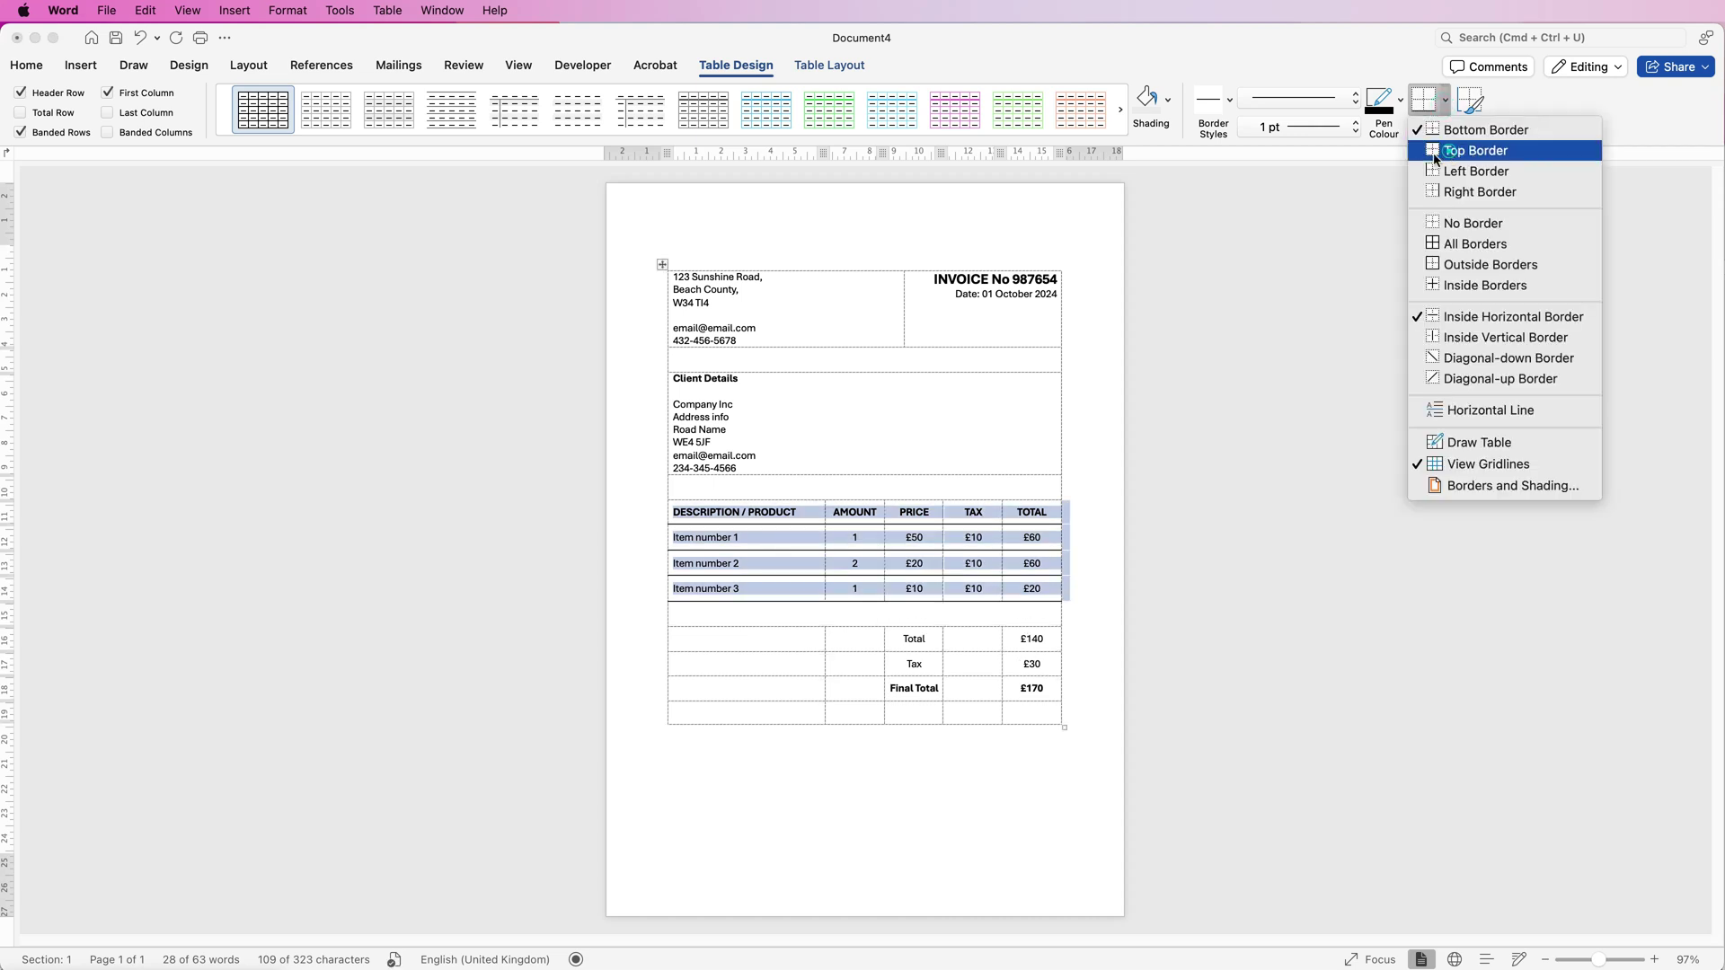
pyautogui.click(1474, 150)
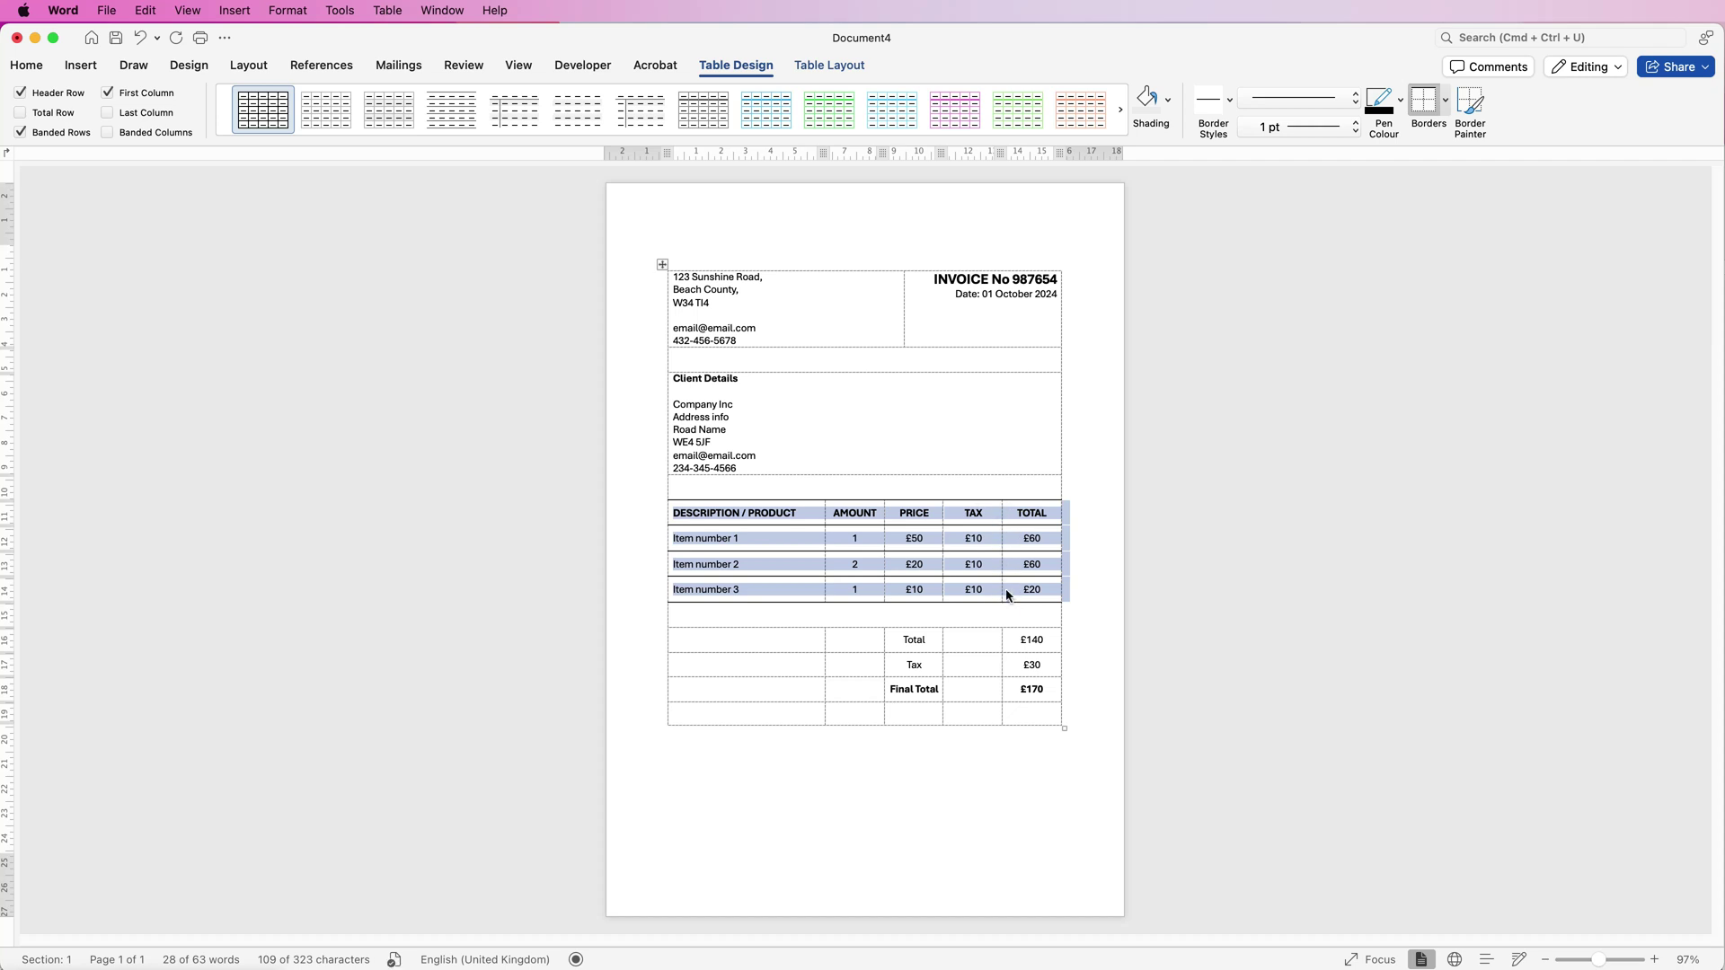
# Add a bottom border and inside horizontal lines to the Total, Tax and Final Total cells
pyautogui.click(1101, 665)
pyautogui.moveTo(1028, 691); pyautogui.dragTo(921, 645)
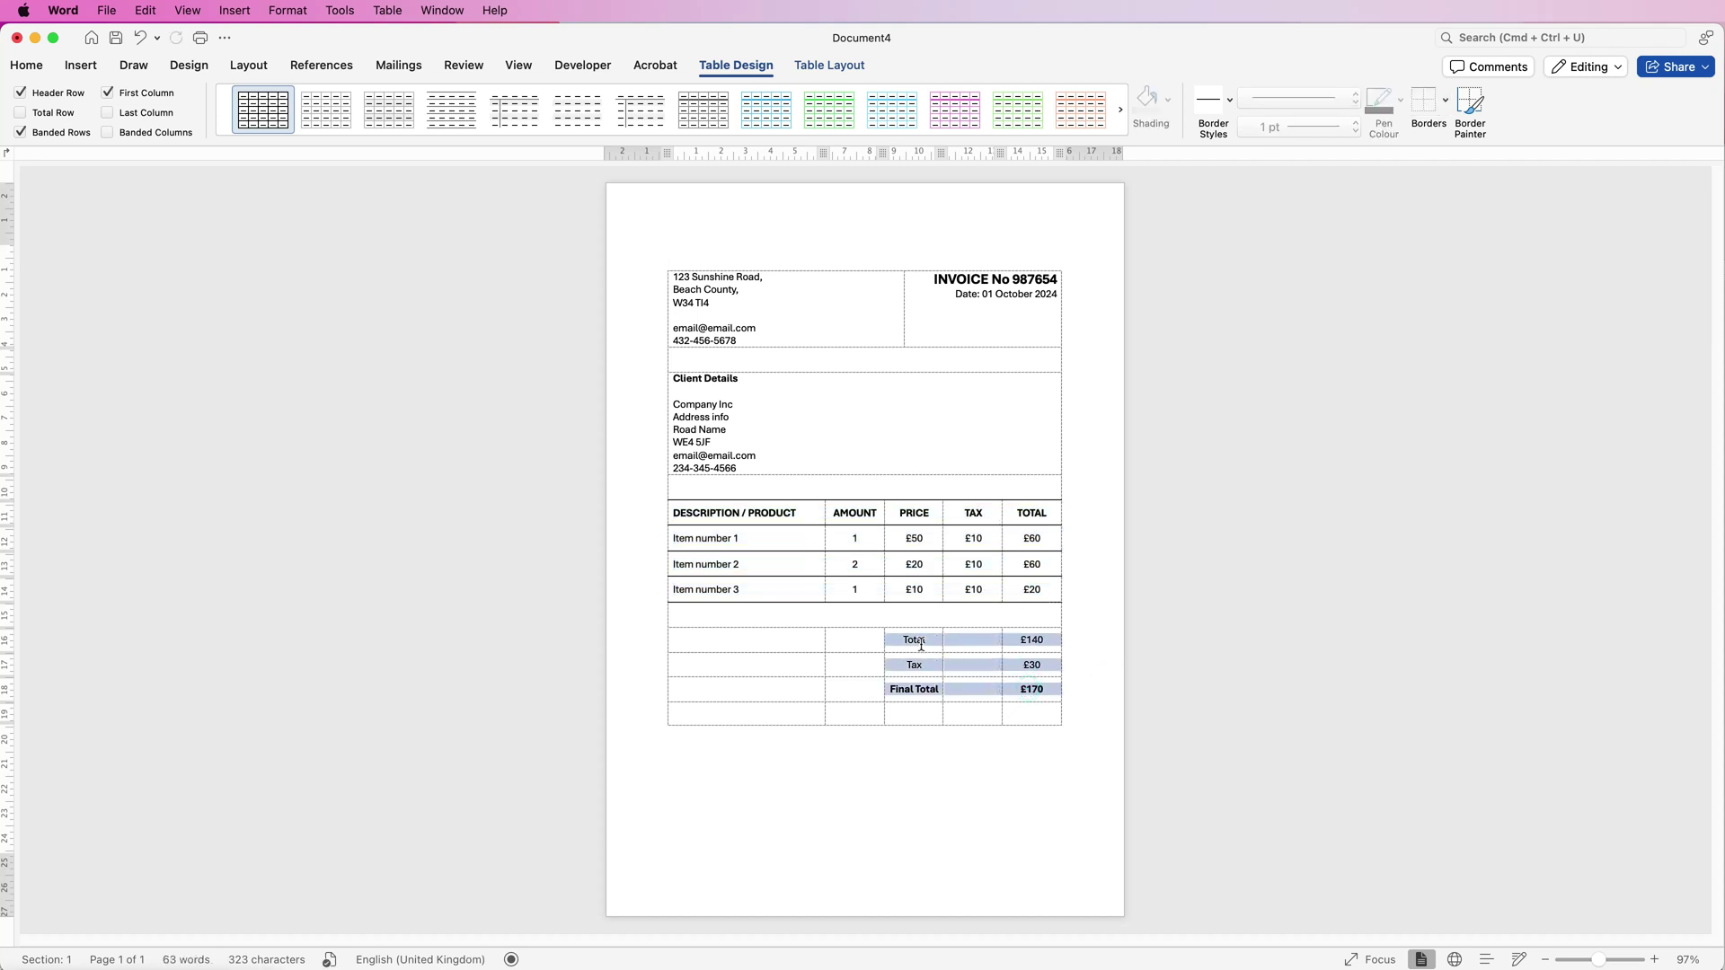
pyautogui.click(1446, 107)
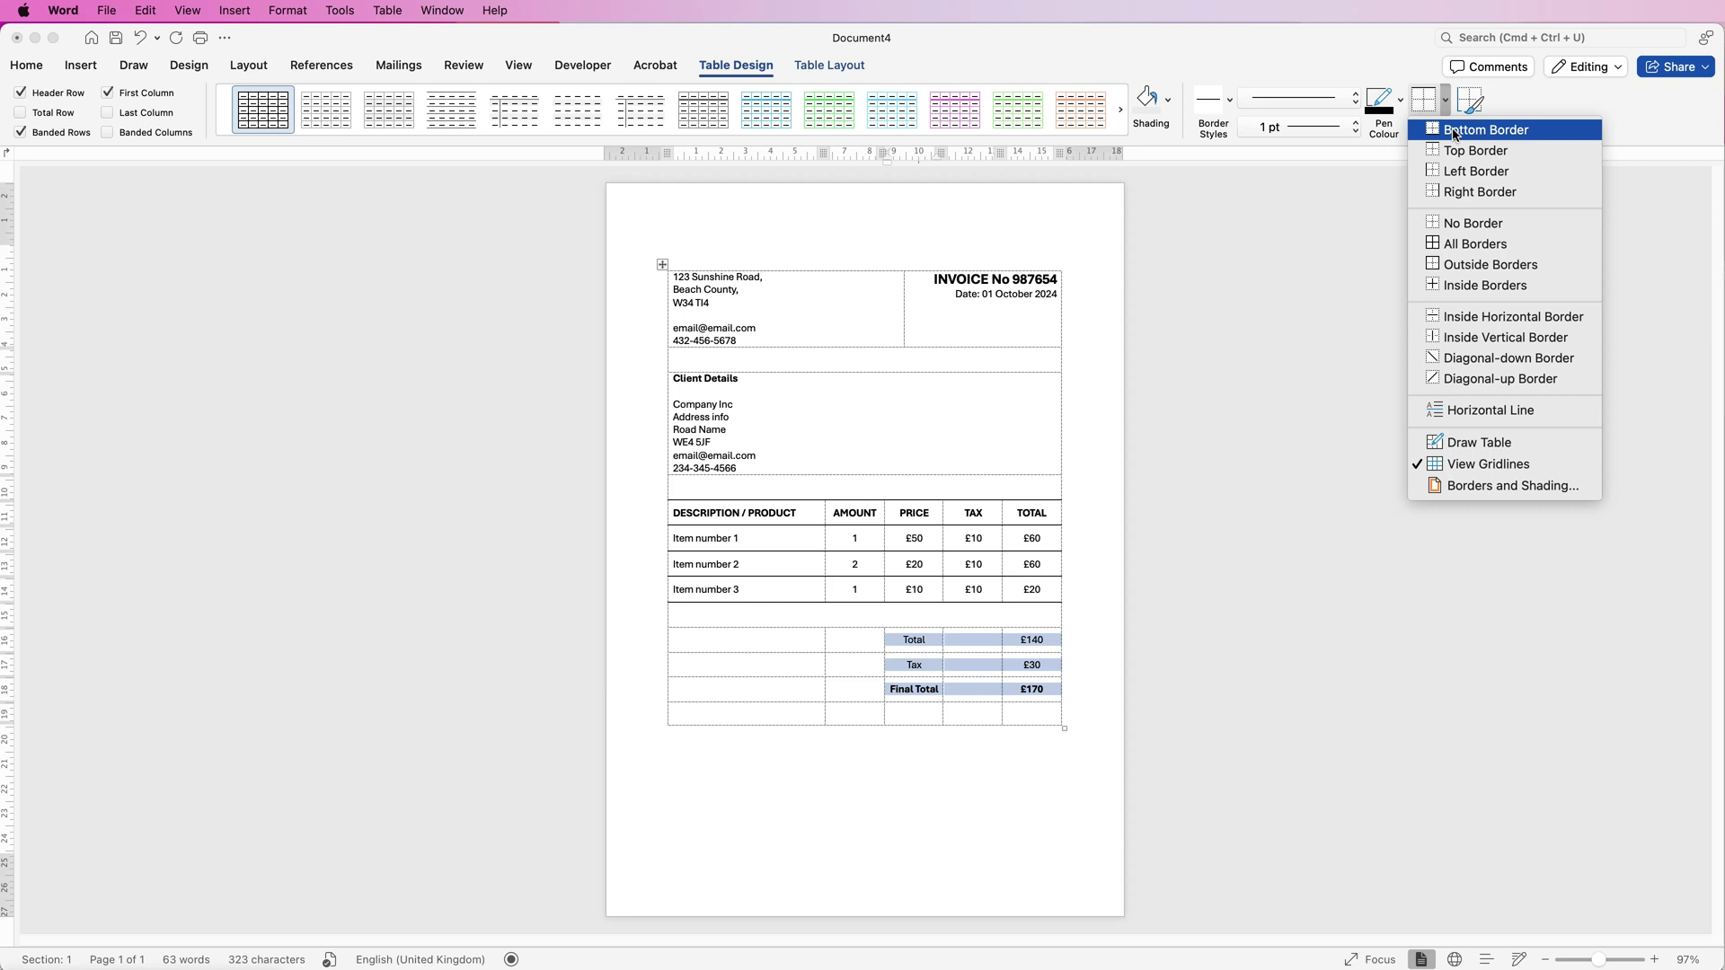
pyautogui.click(1453, 135)
pyautogui.click(1447, 107)
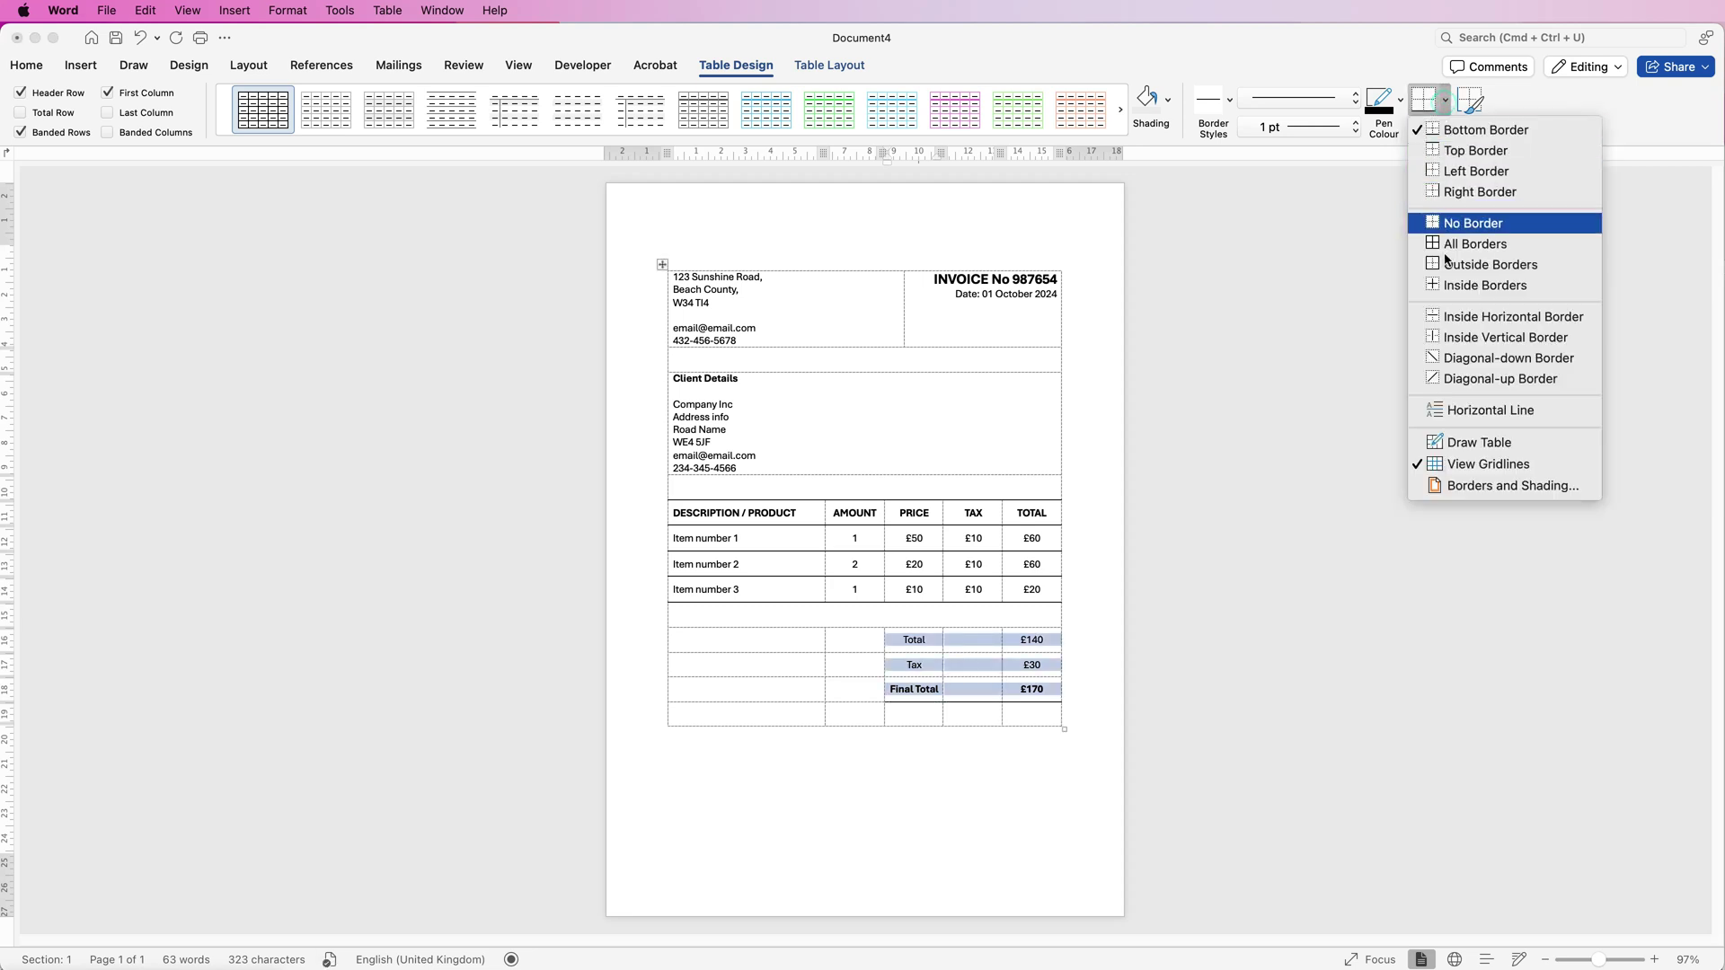
pyautogui.click(1450, 323)
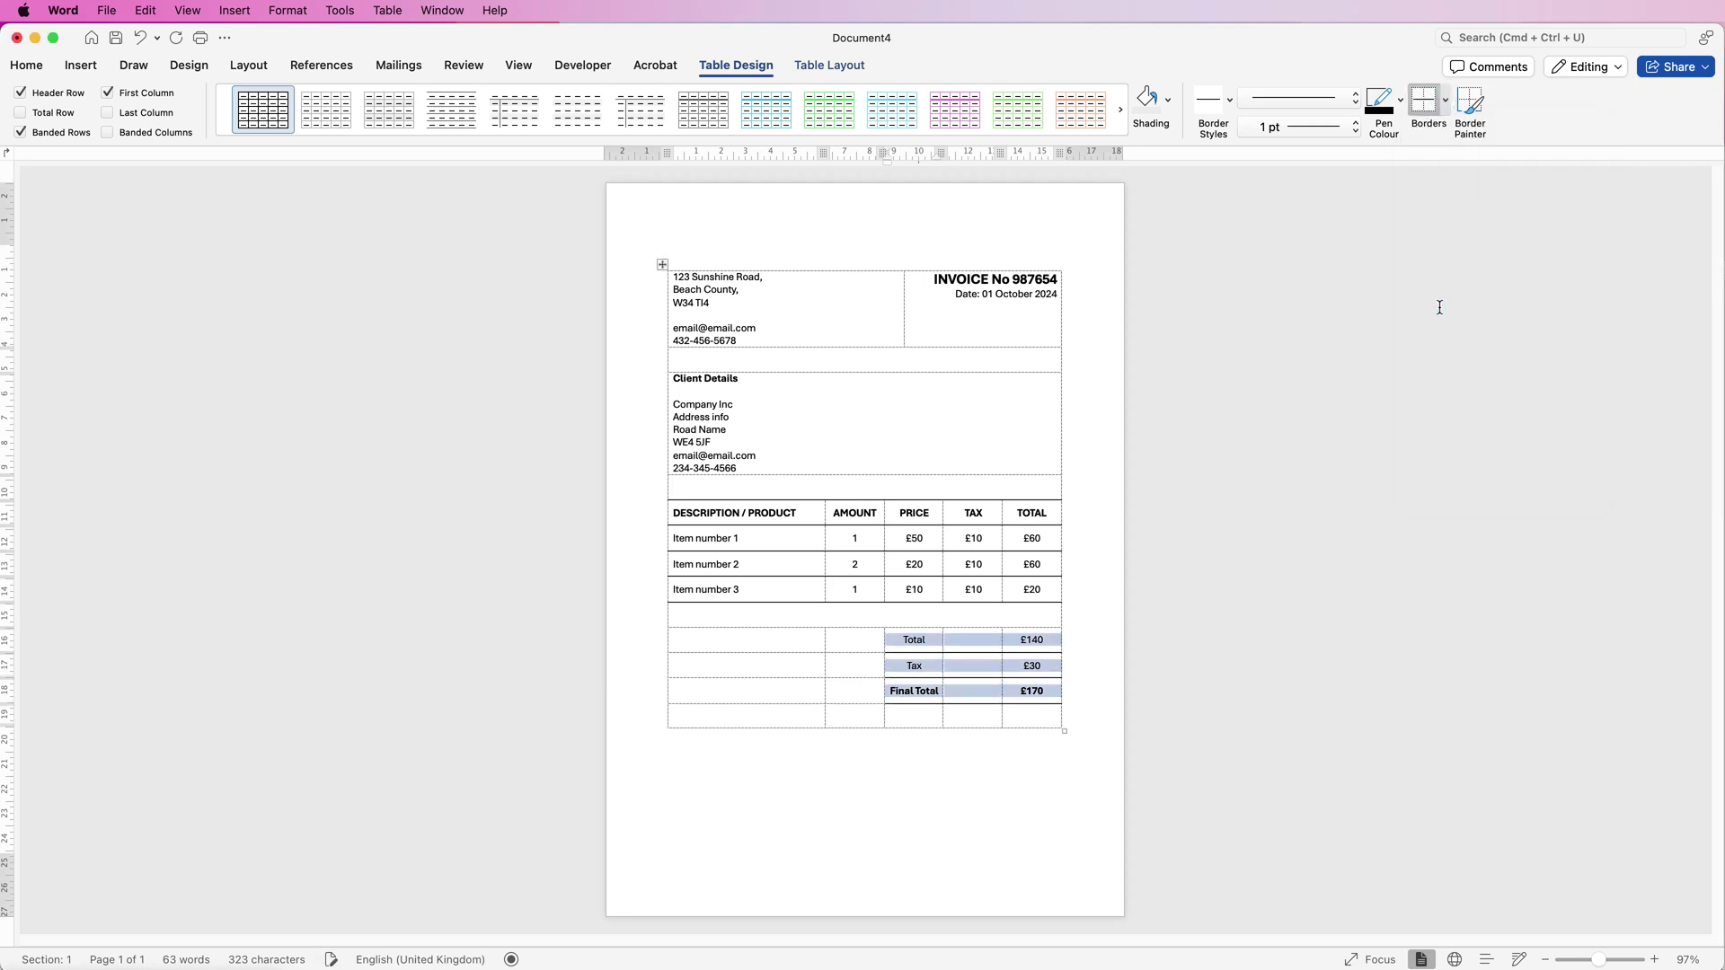
# Add a 3 pt top border above the Total row
pyautogui.click(1355, 130)
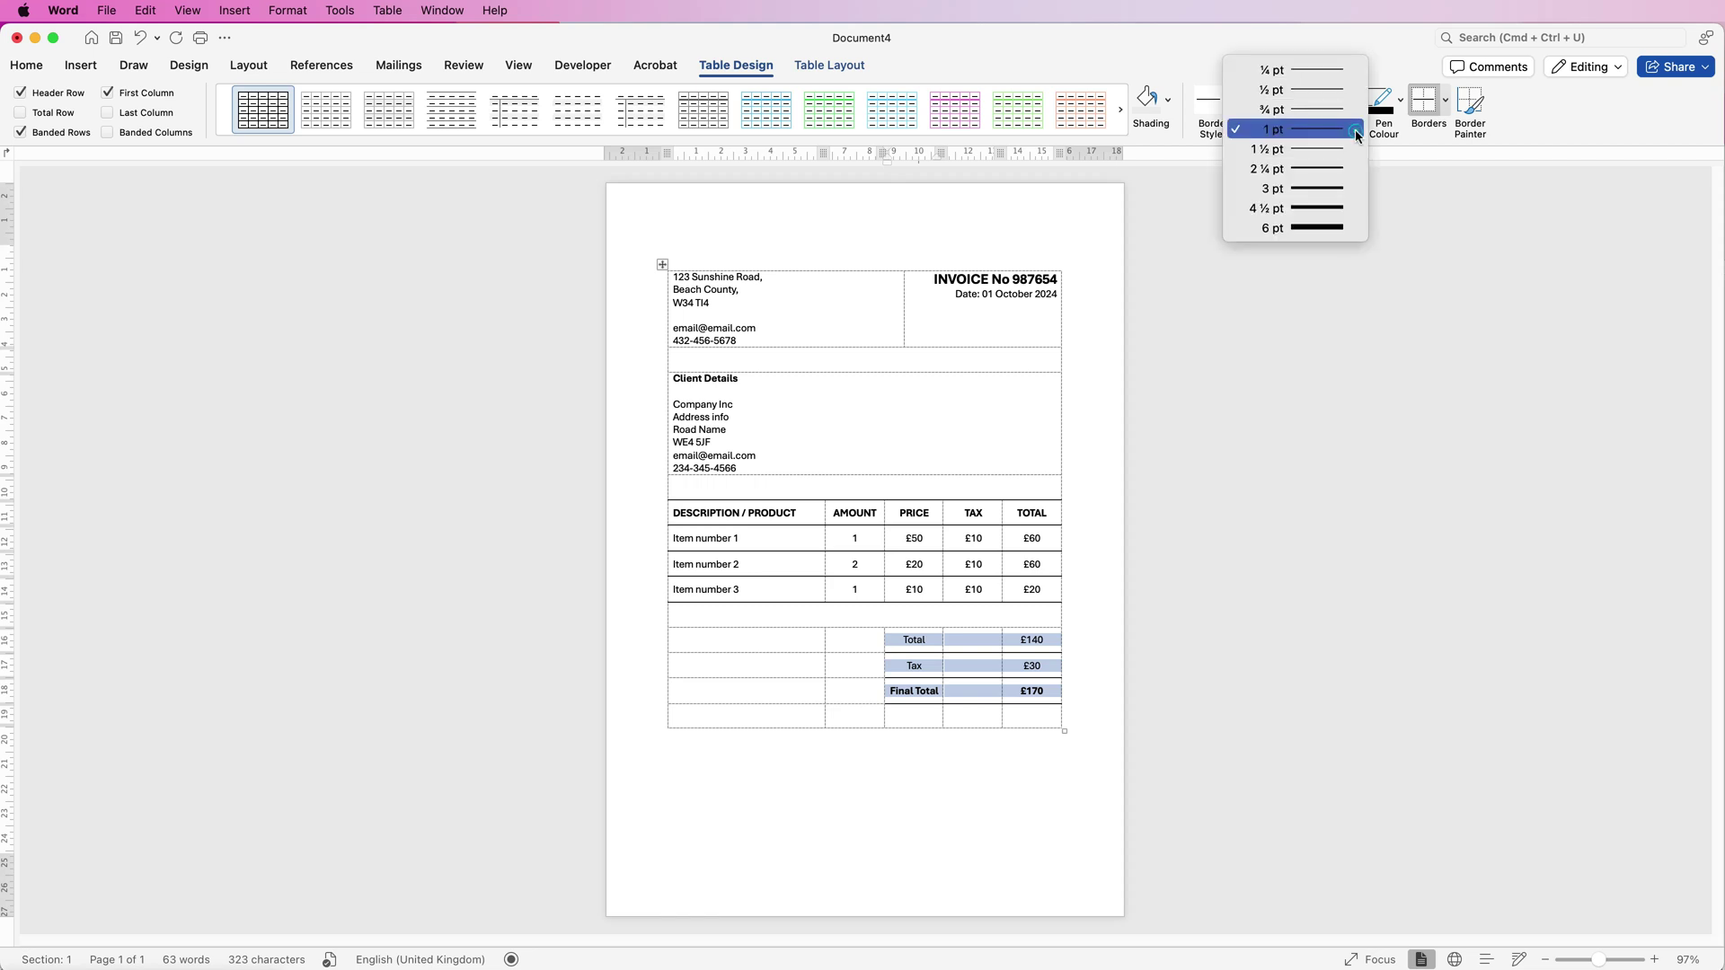
pyautogui.click(1328, 190)
pyautogui.click(1442, 101)
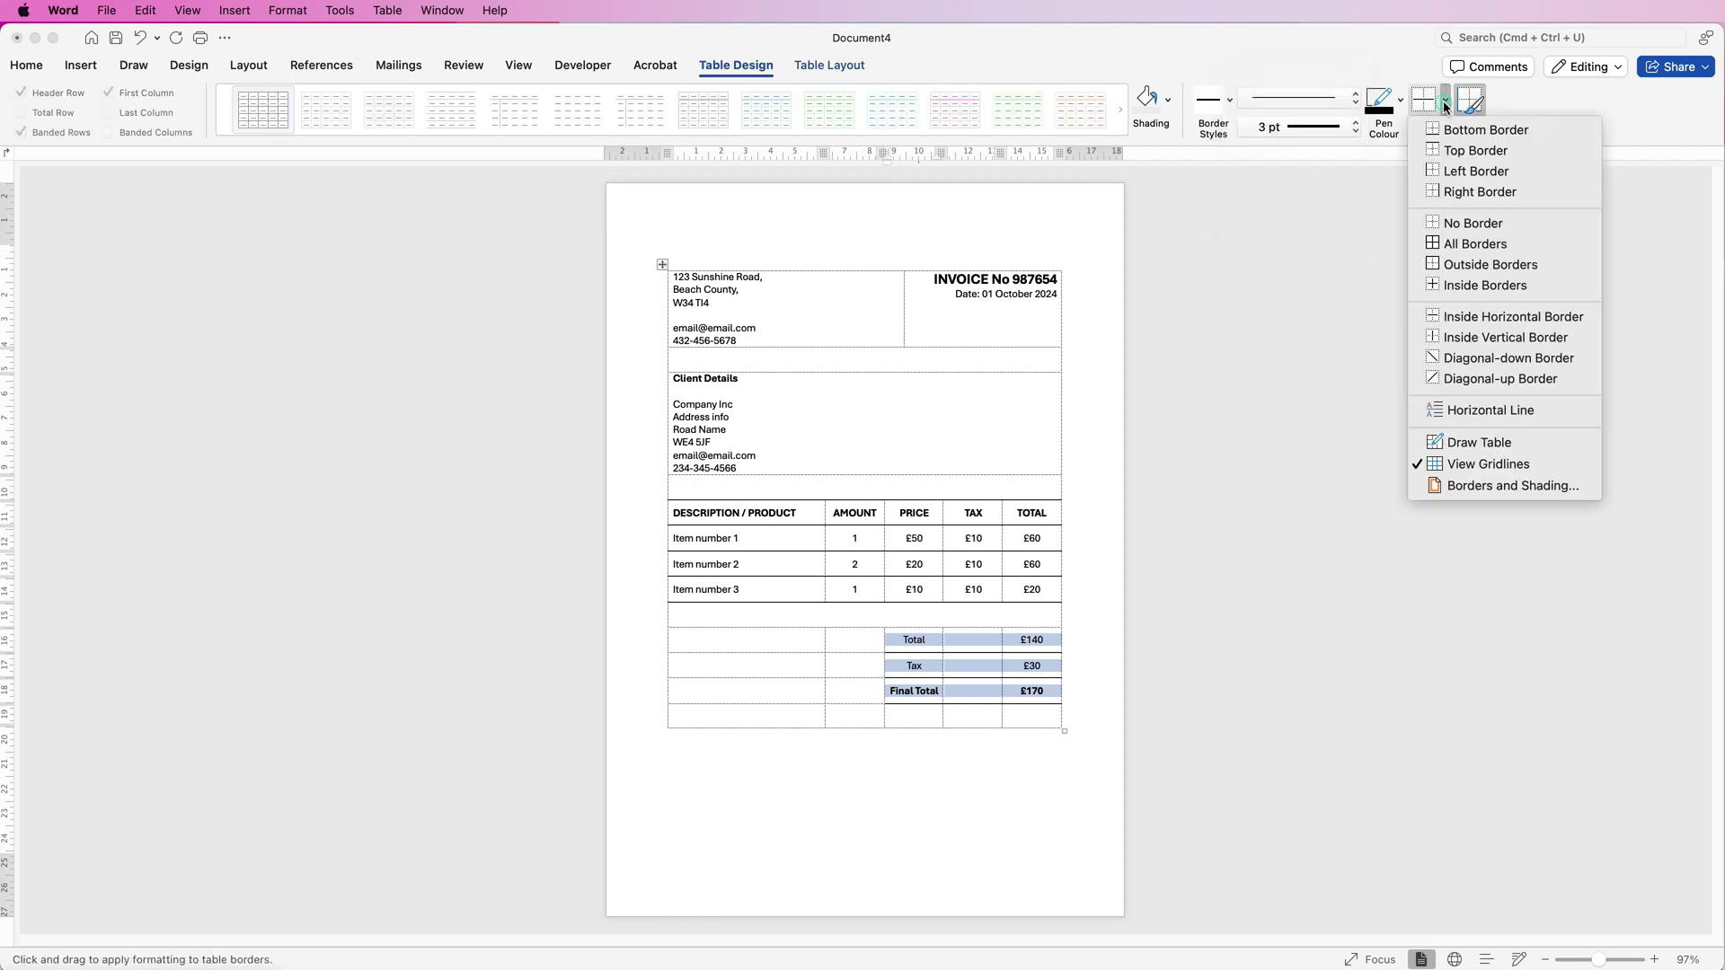
pyautogui.click(1441, 152)
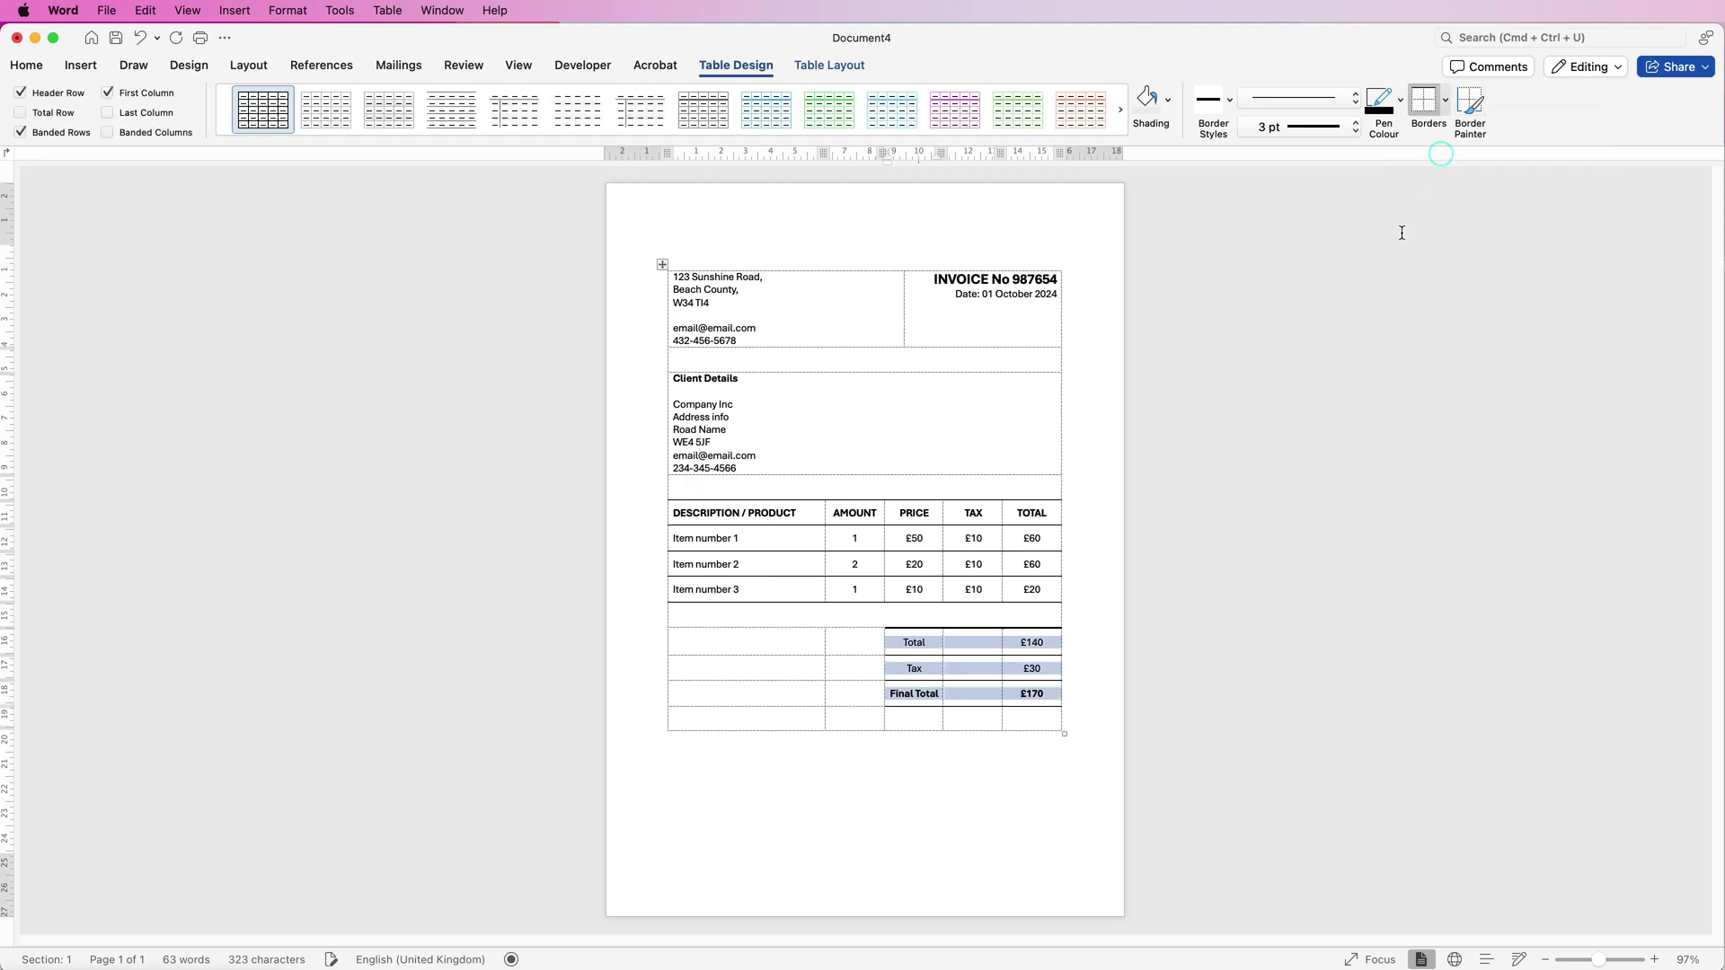
pyautogui.click(1224, 557)
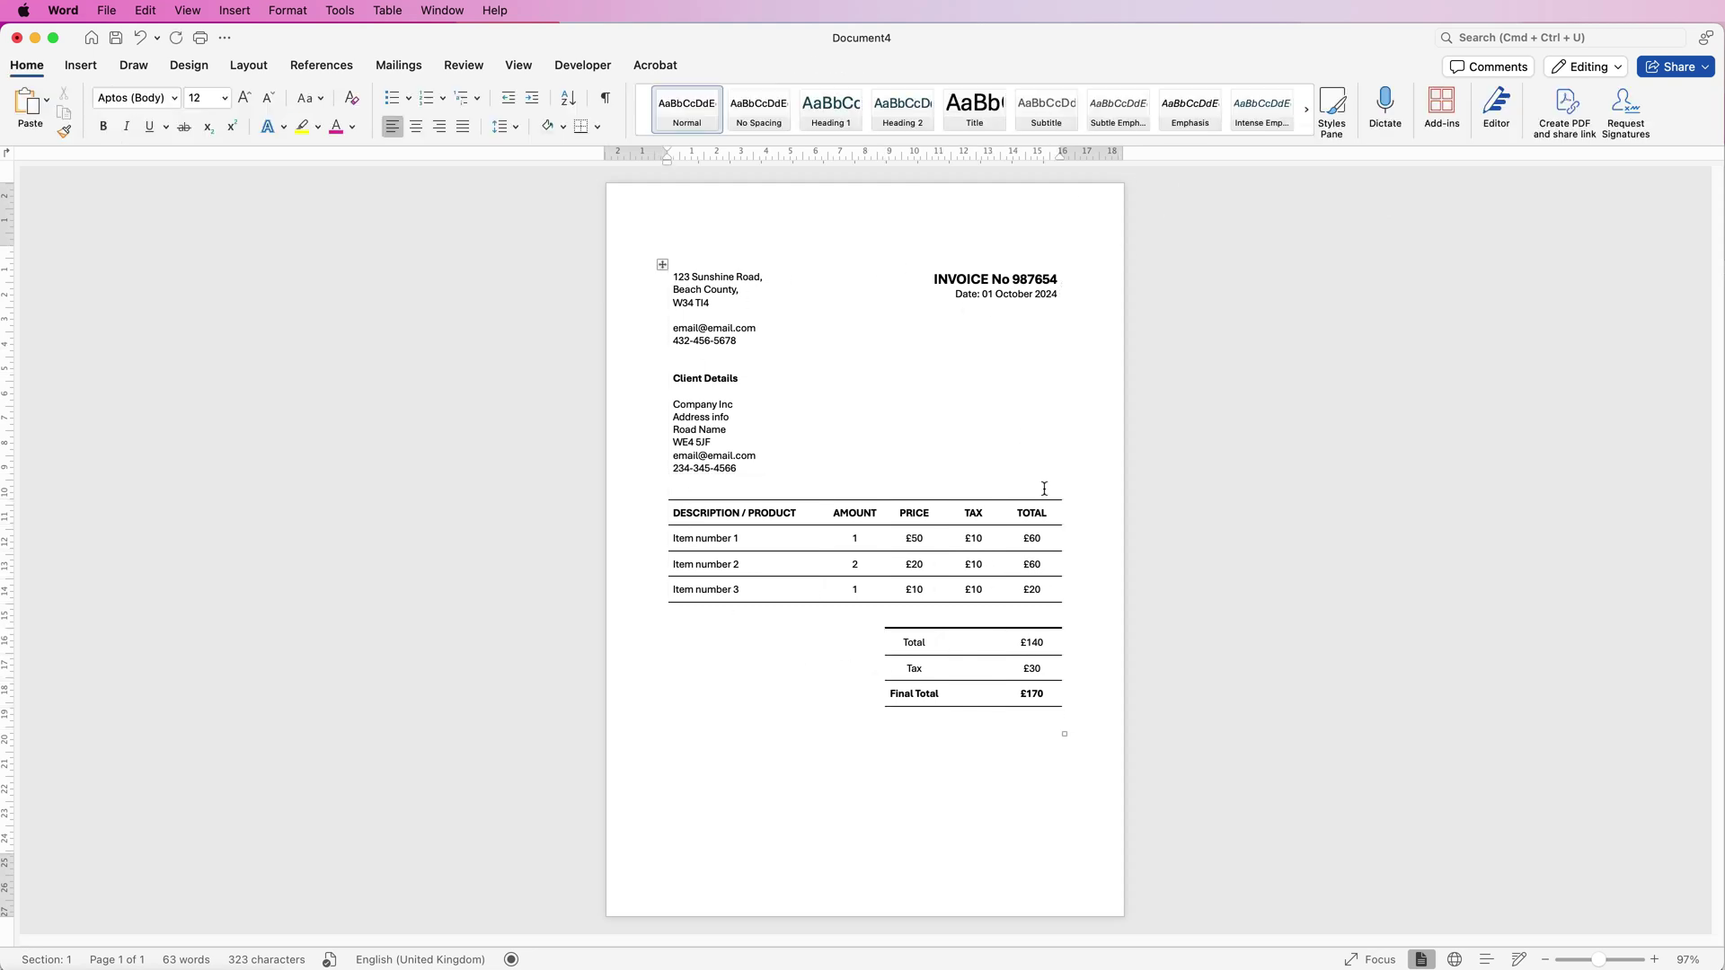
pyautogui.click(993, 722)
pyautogui.click(661, 264)
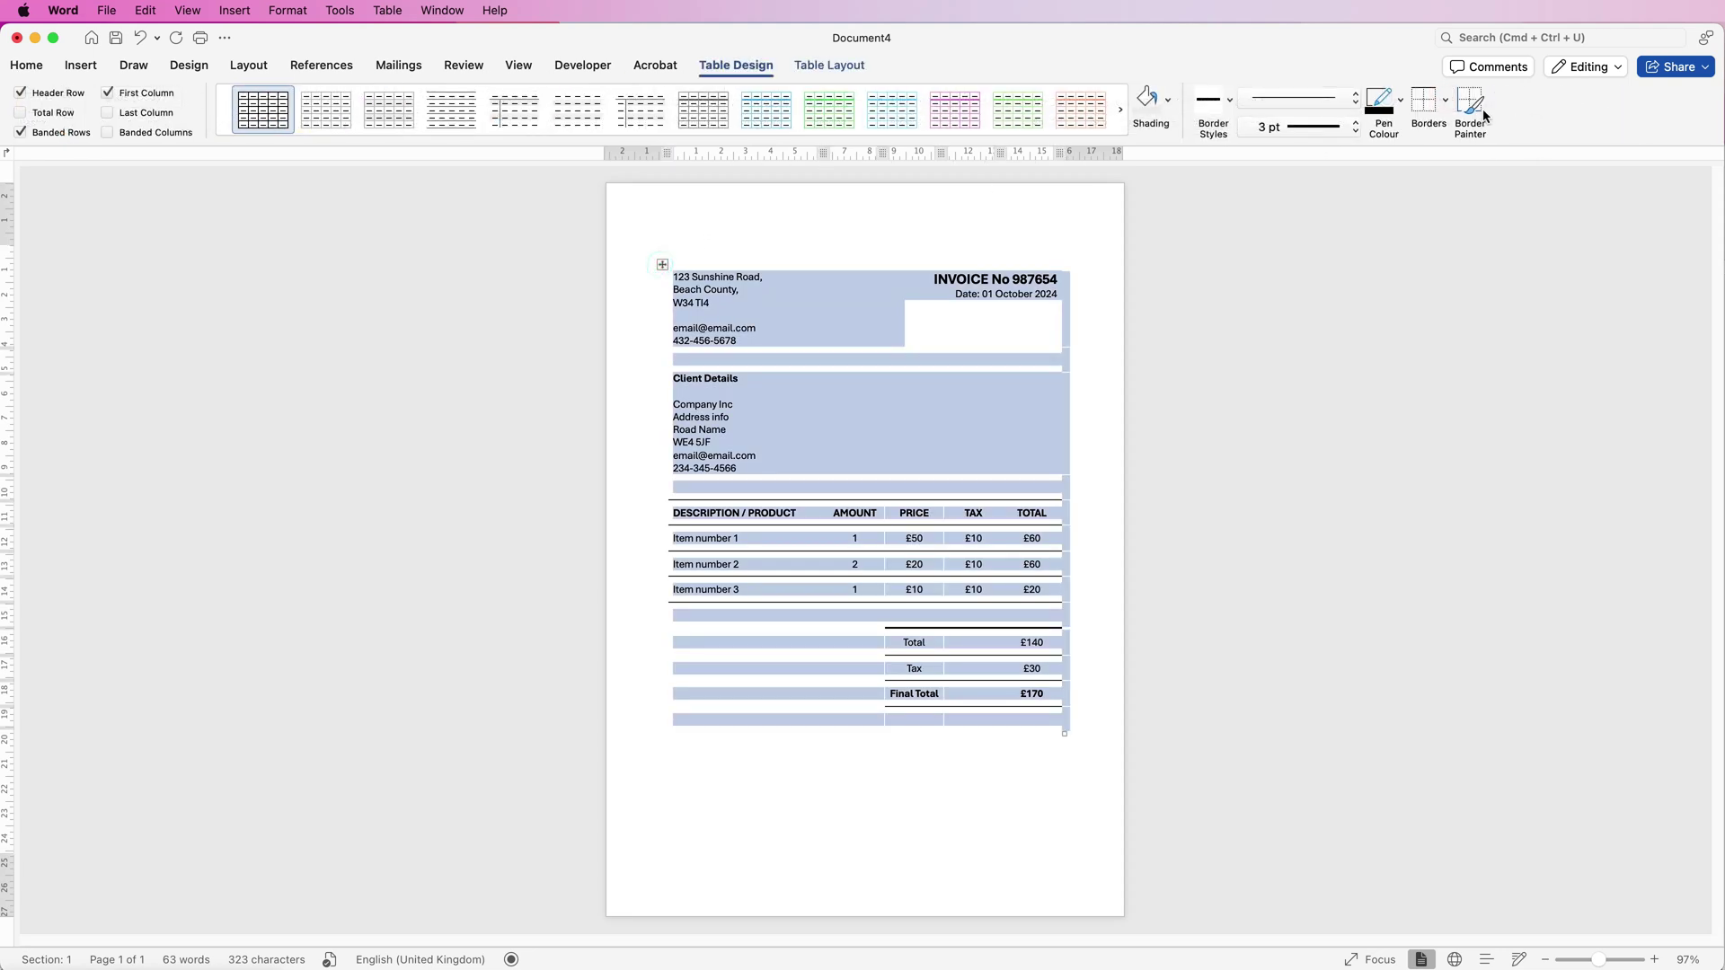
pyautogui.click(1444, 100)
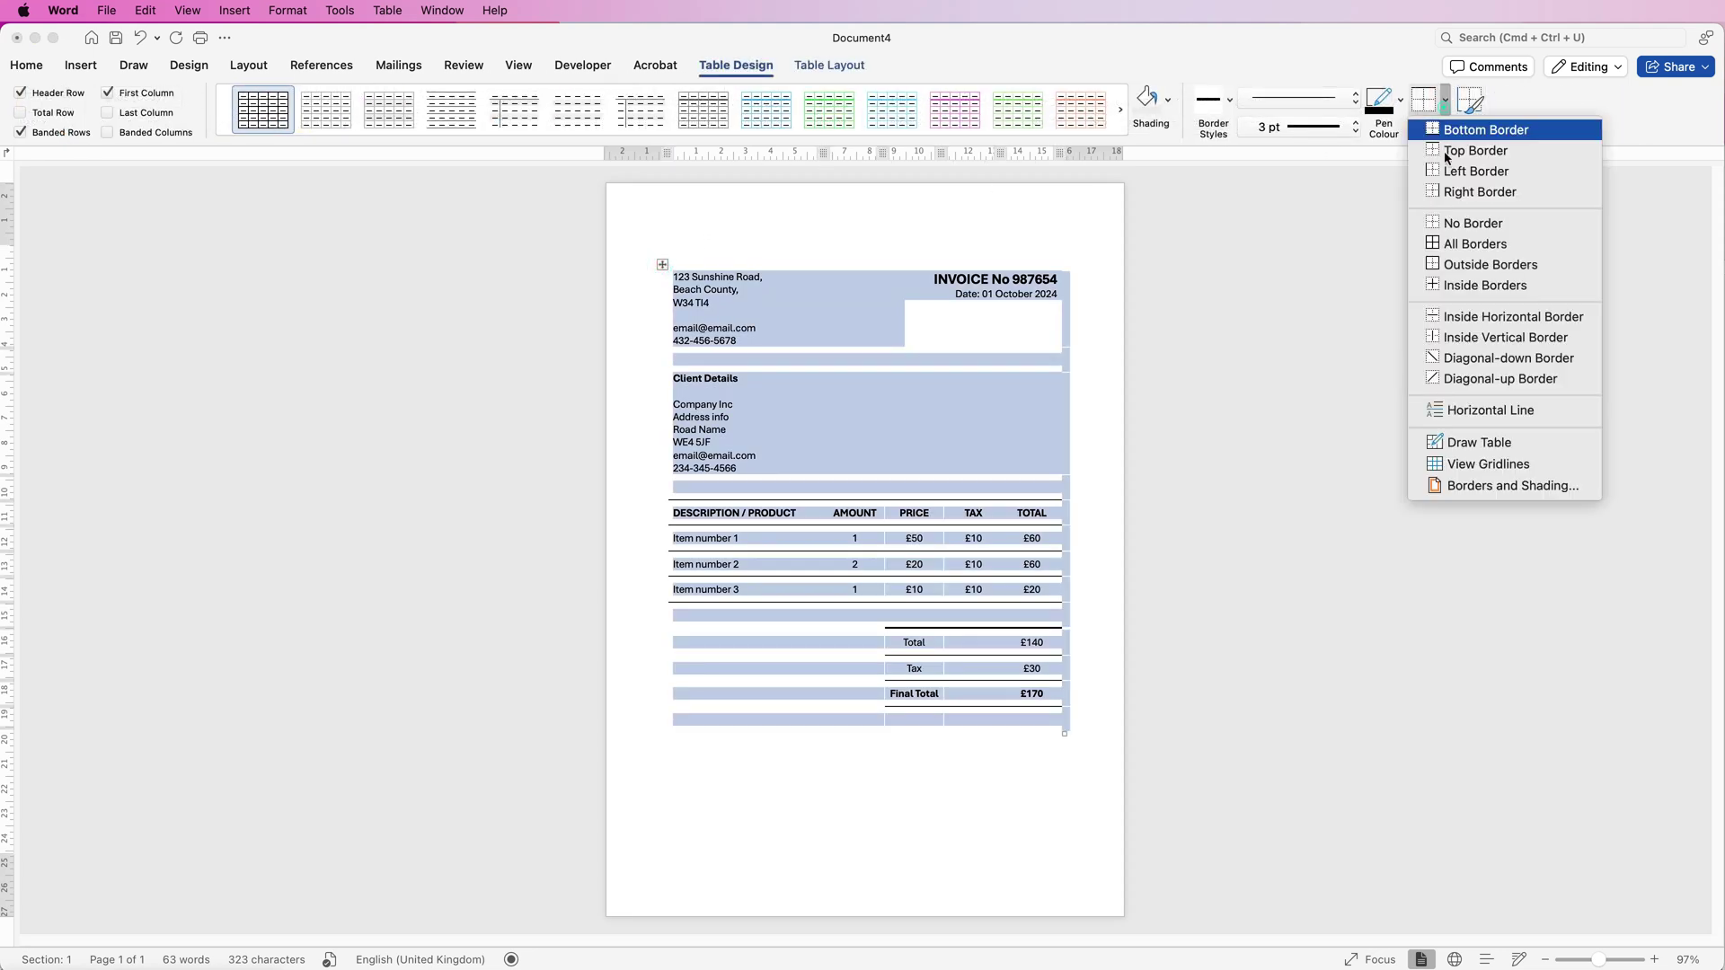
pyautogui.click(1487, 463)
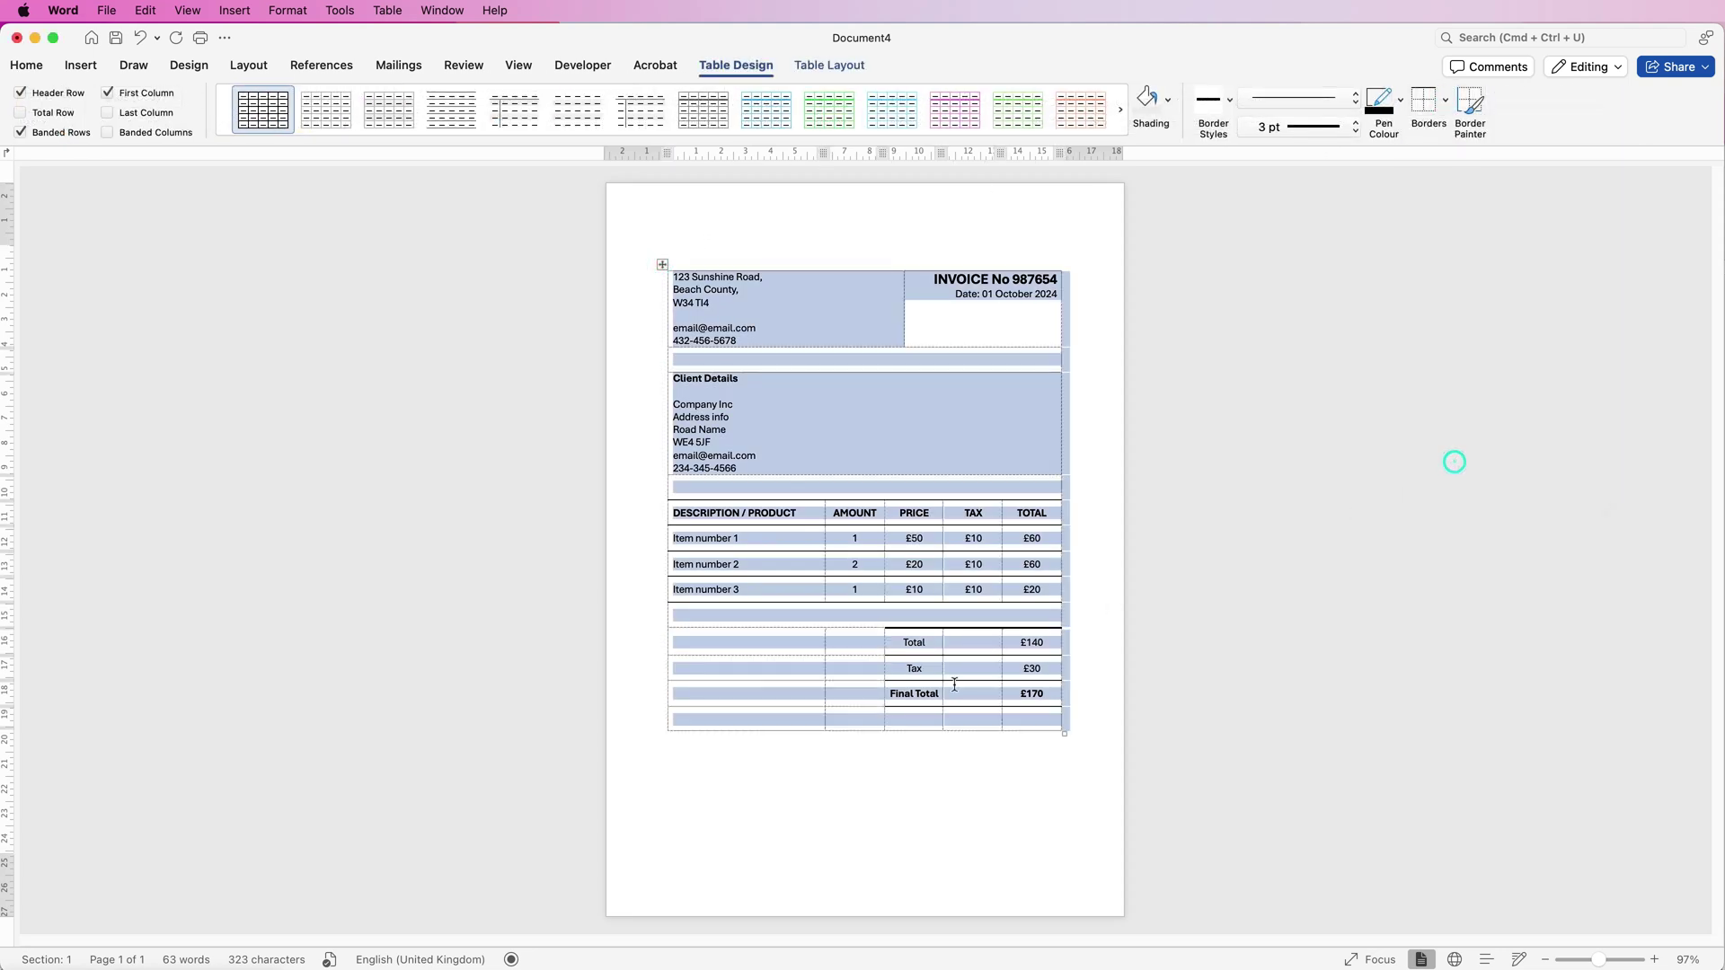
pyautogui.click(810, 250)
# Move the invoice table down a line and add a blank row above the product header
pyautogui.press('Return')
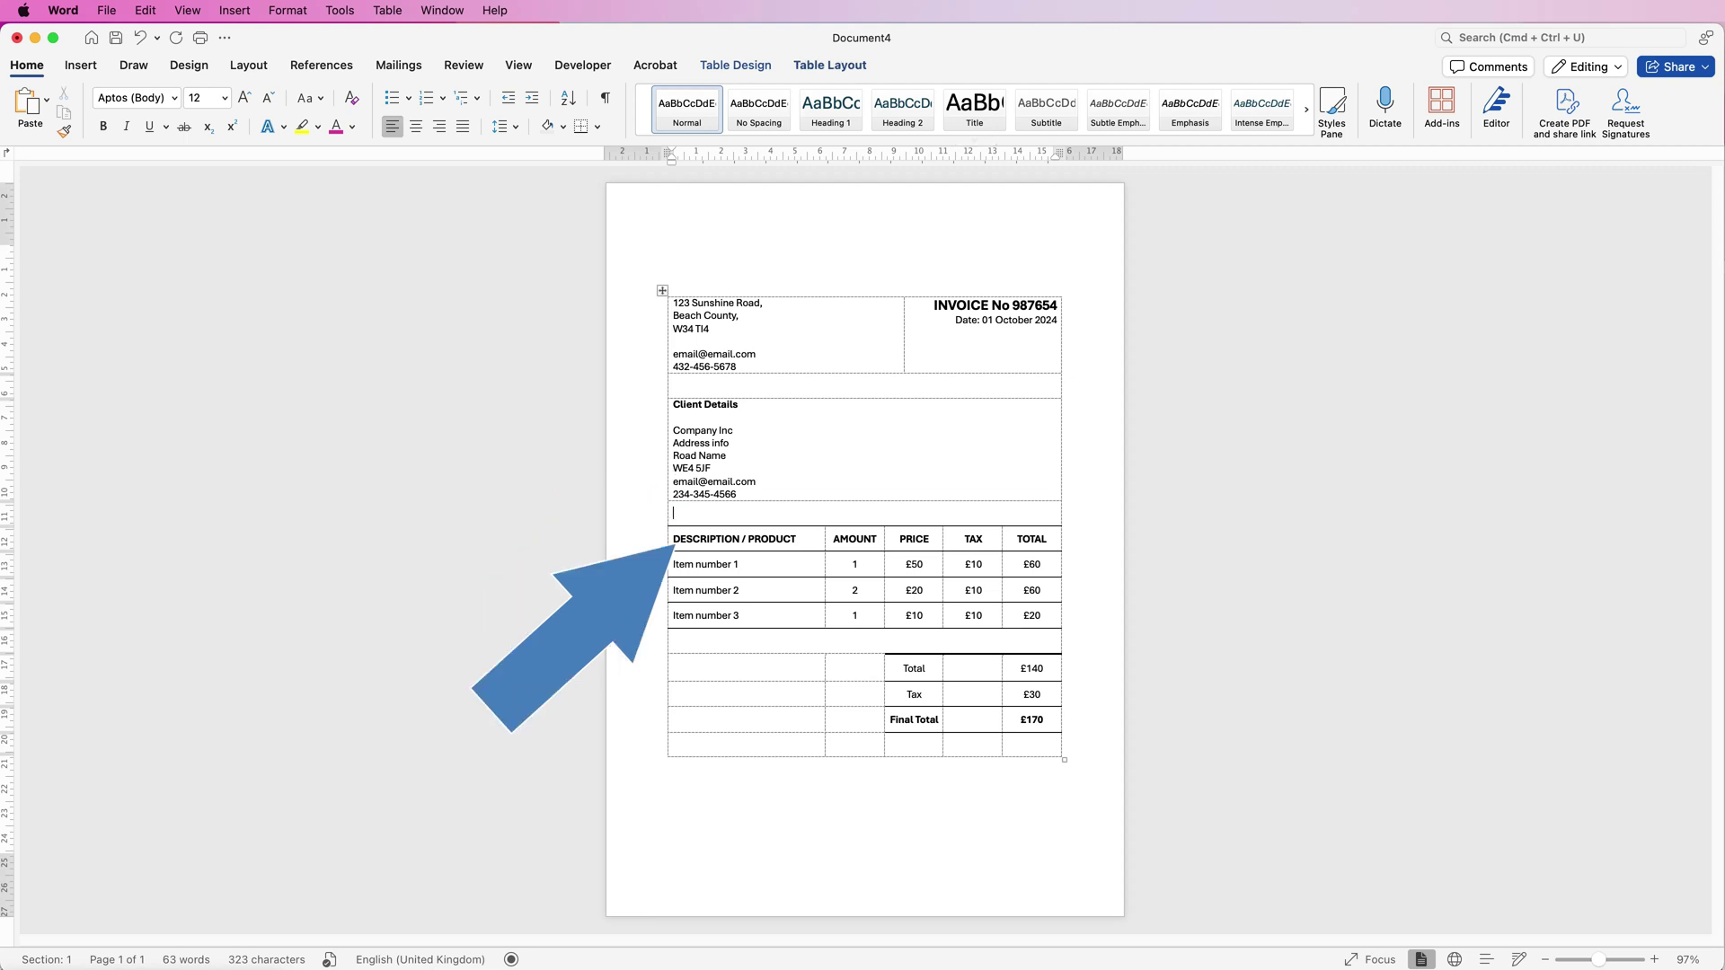
pyautogui.click(829, 65)
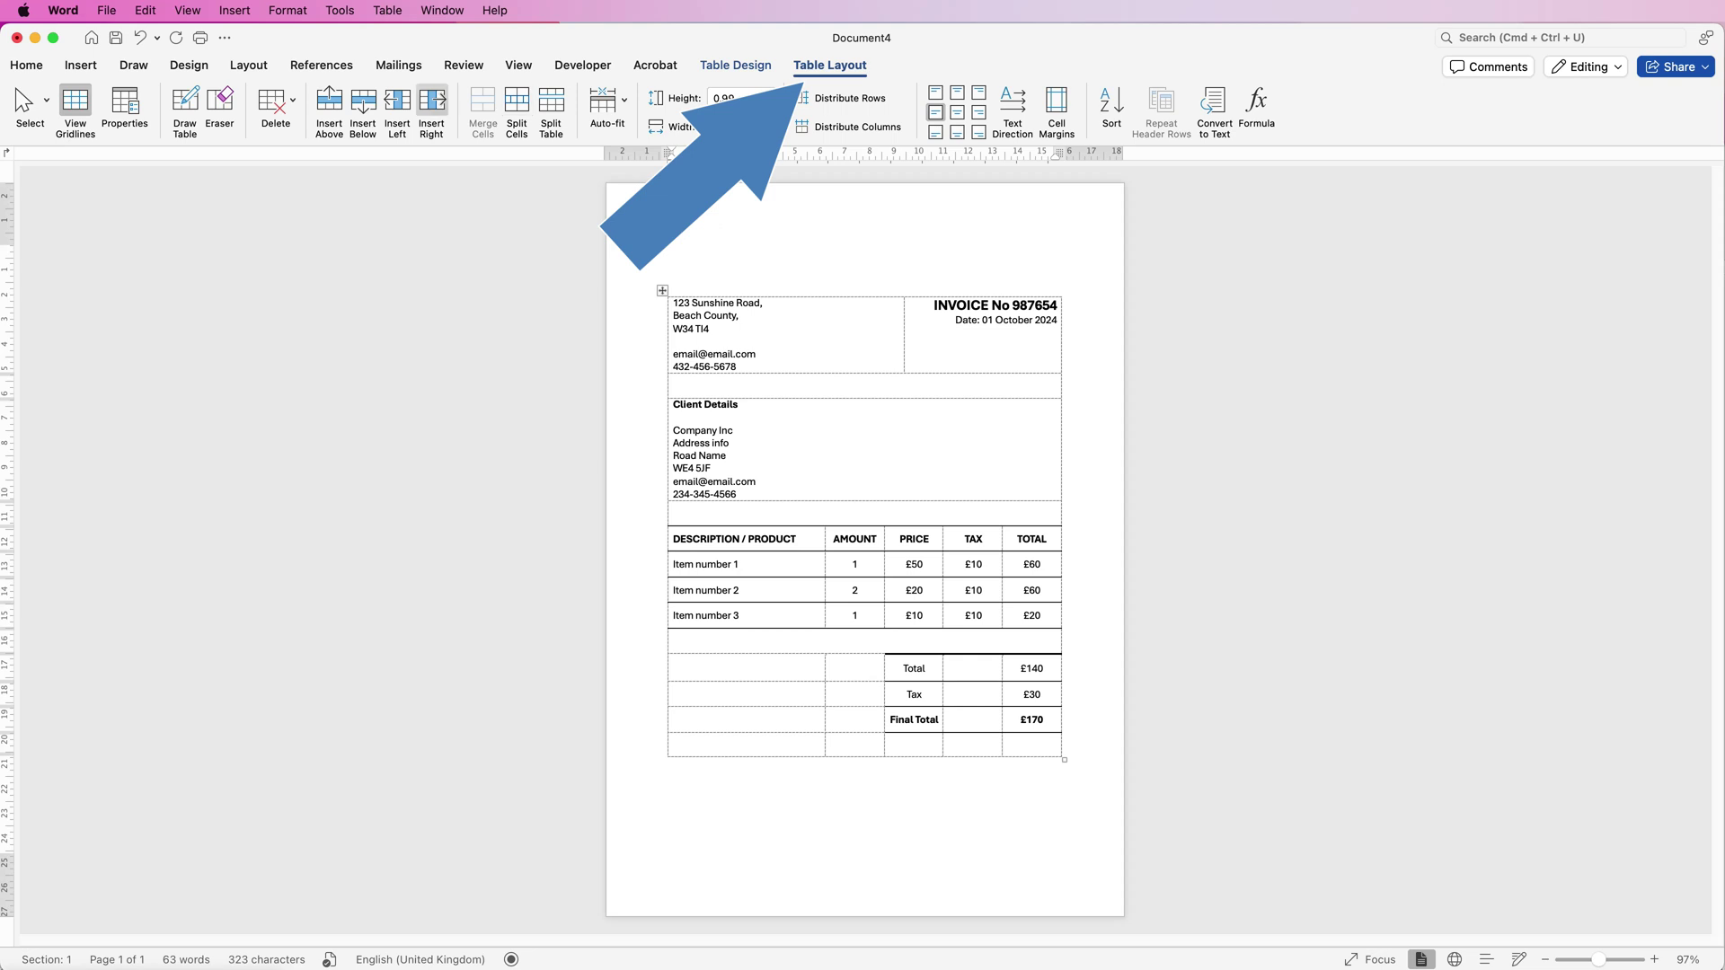
pyautogui.click(363, 106)
pyautogui.click(740, 641)
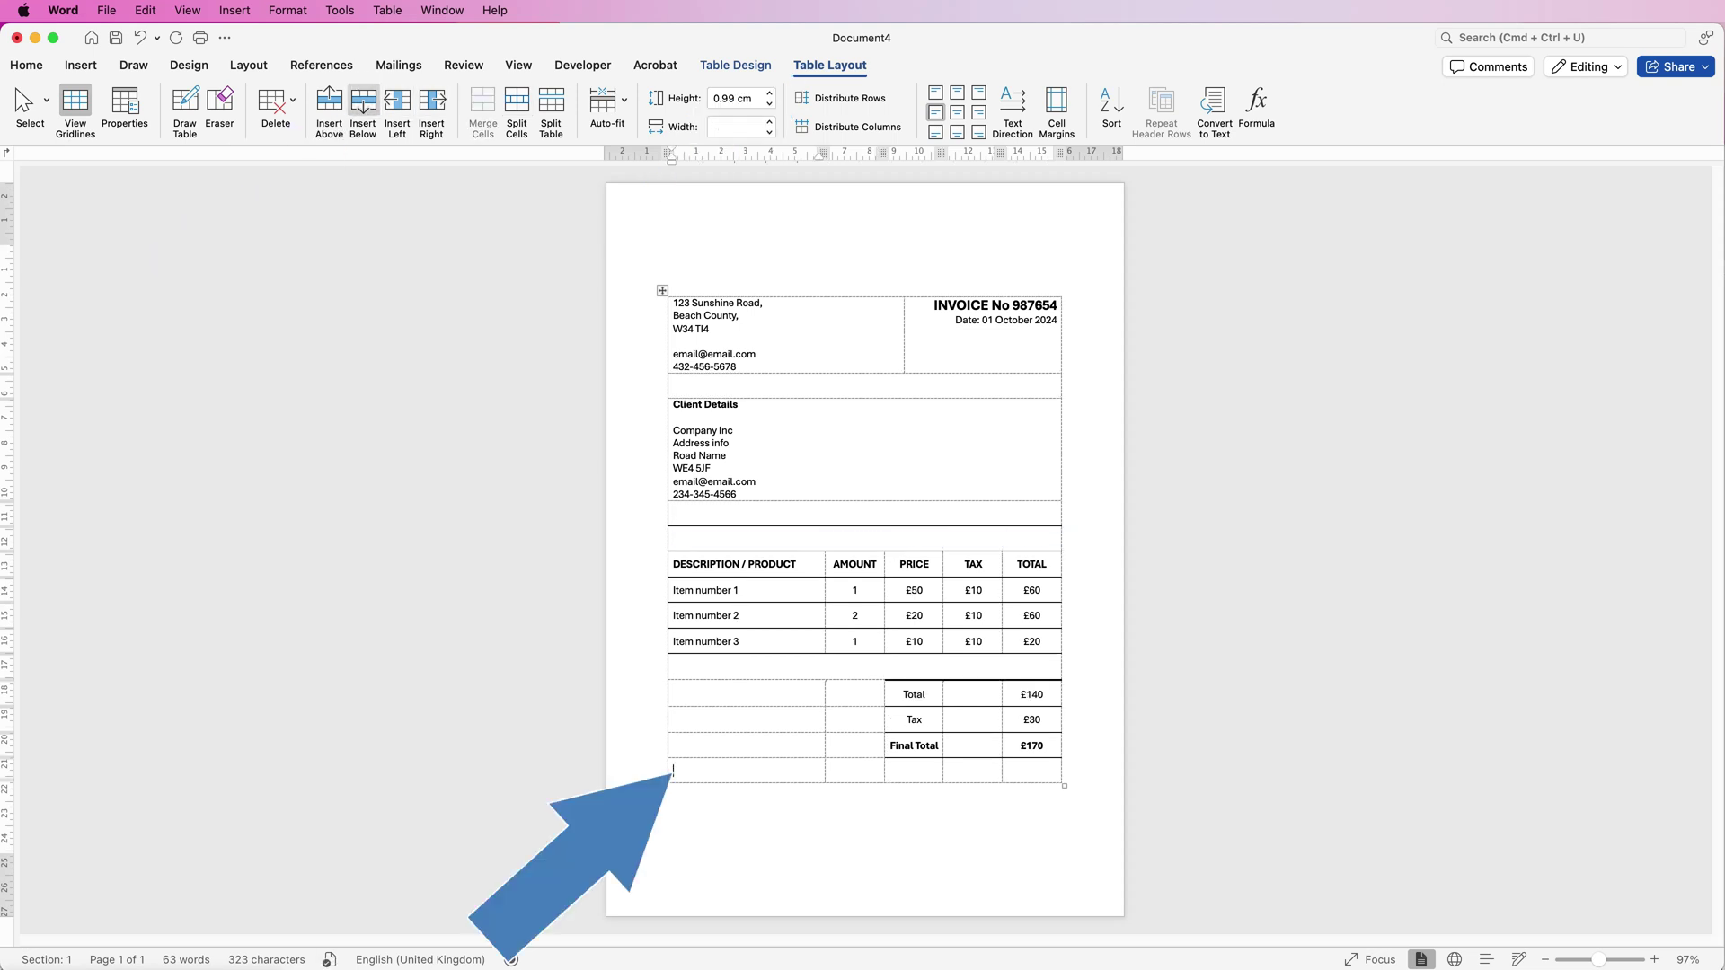
# Add three blank rows below the Final Total line, keeping the table on one page, and select them
pyautogui.click(363, 106)
pyautogui.click(363, 106)
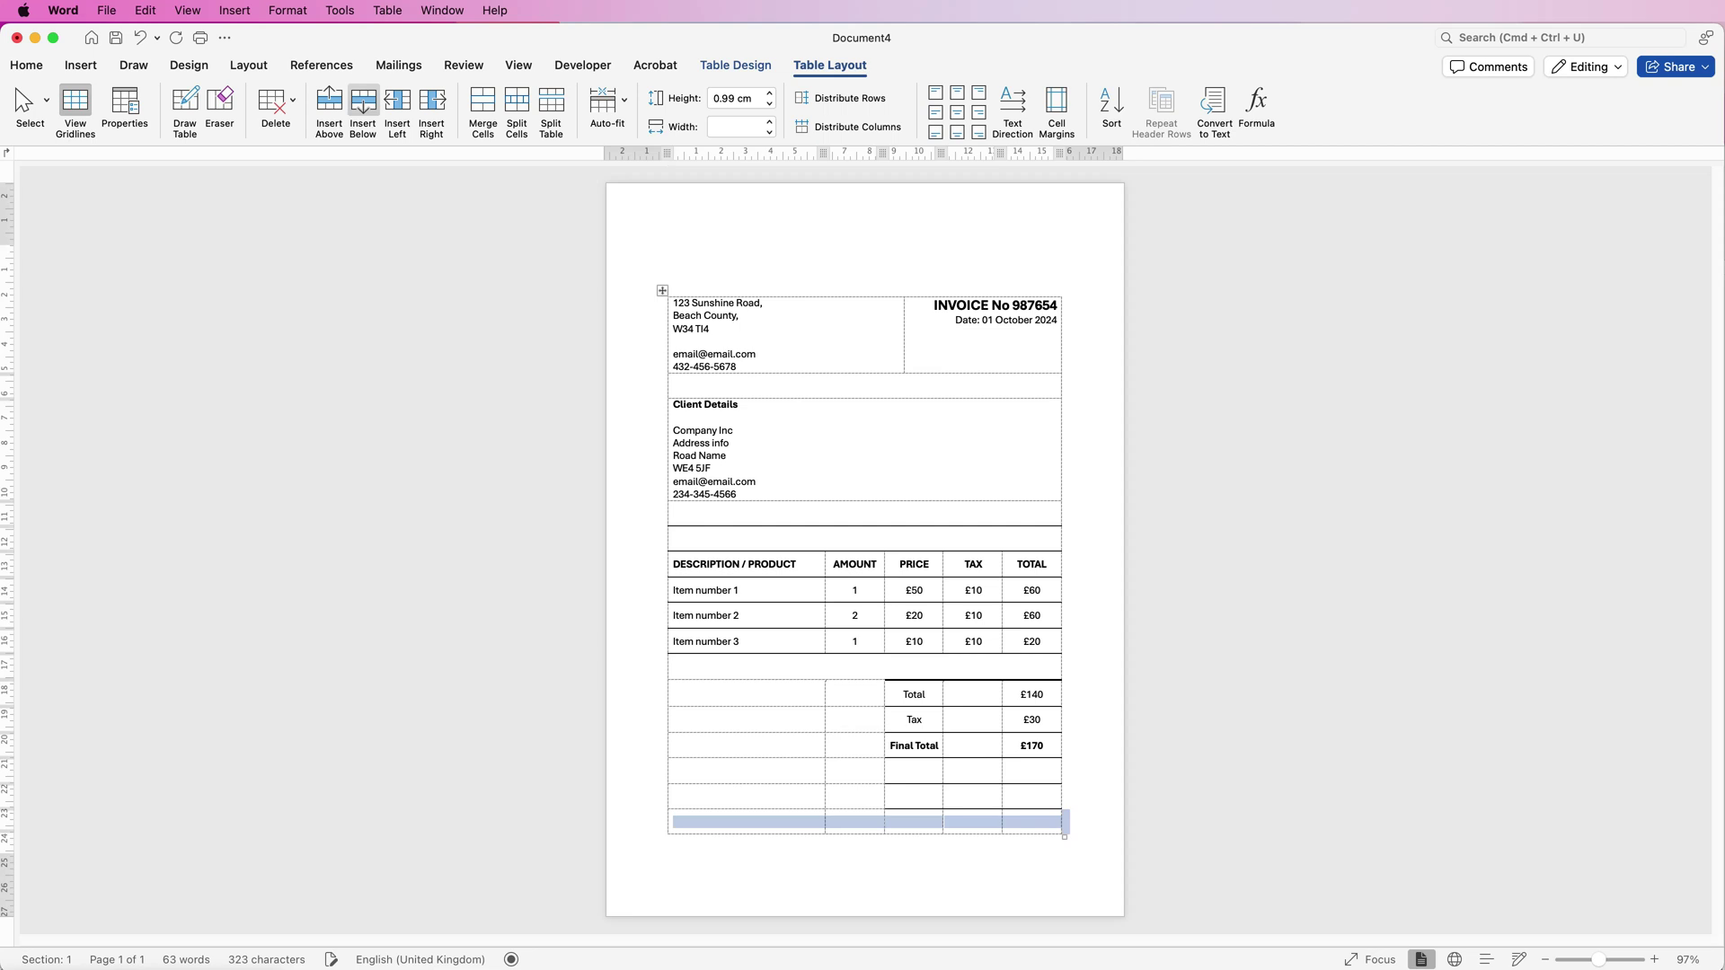
pyautogui.click(363, 106)
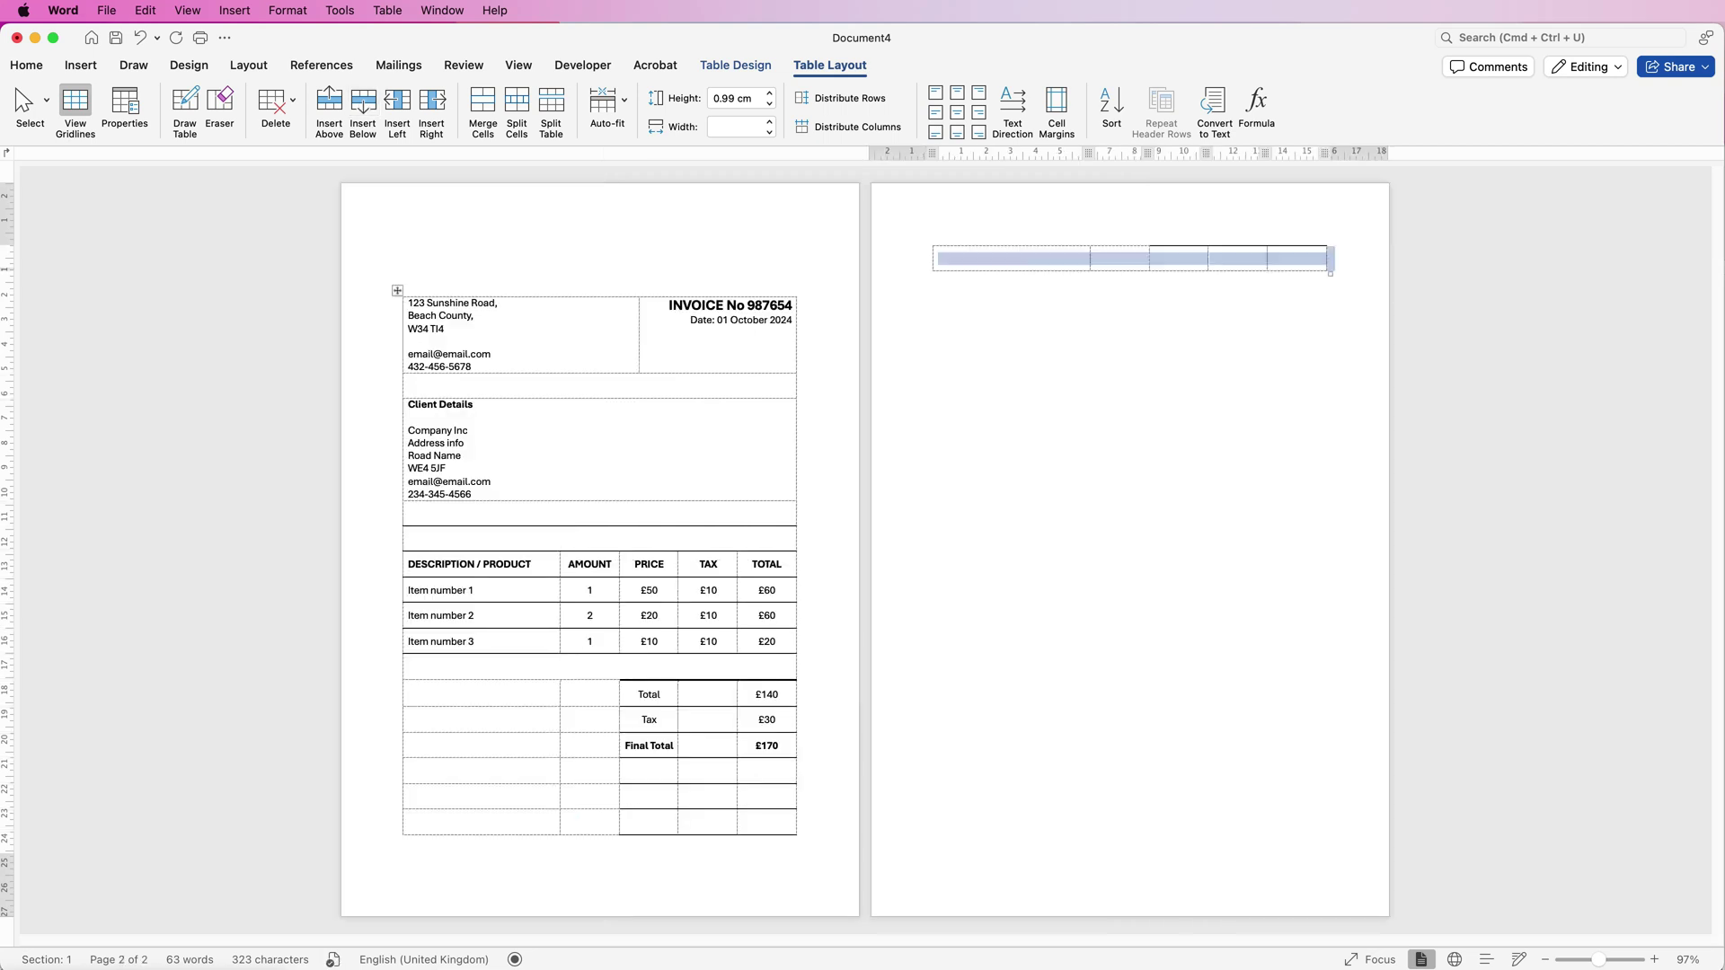
pyautogui.press('super+z')
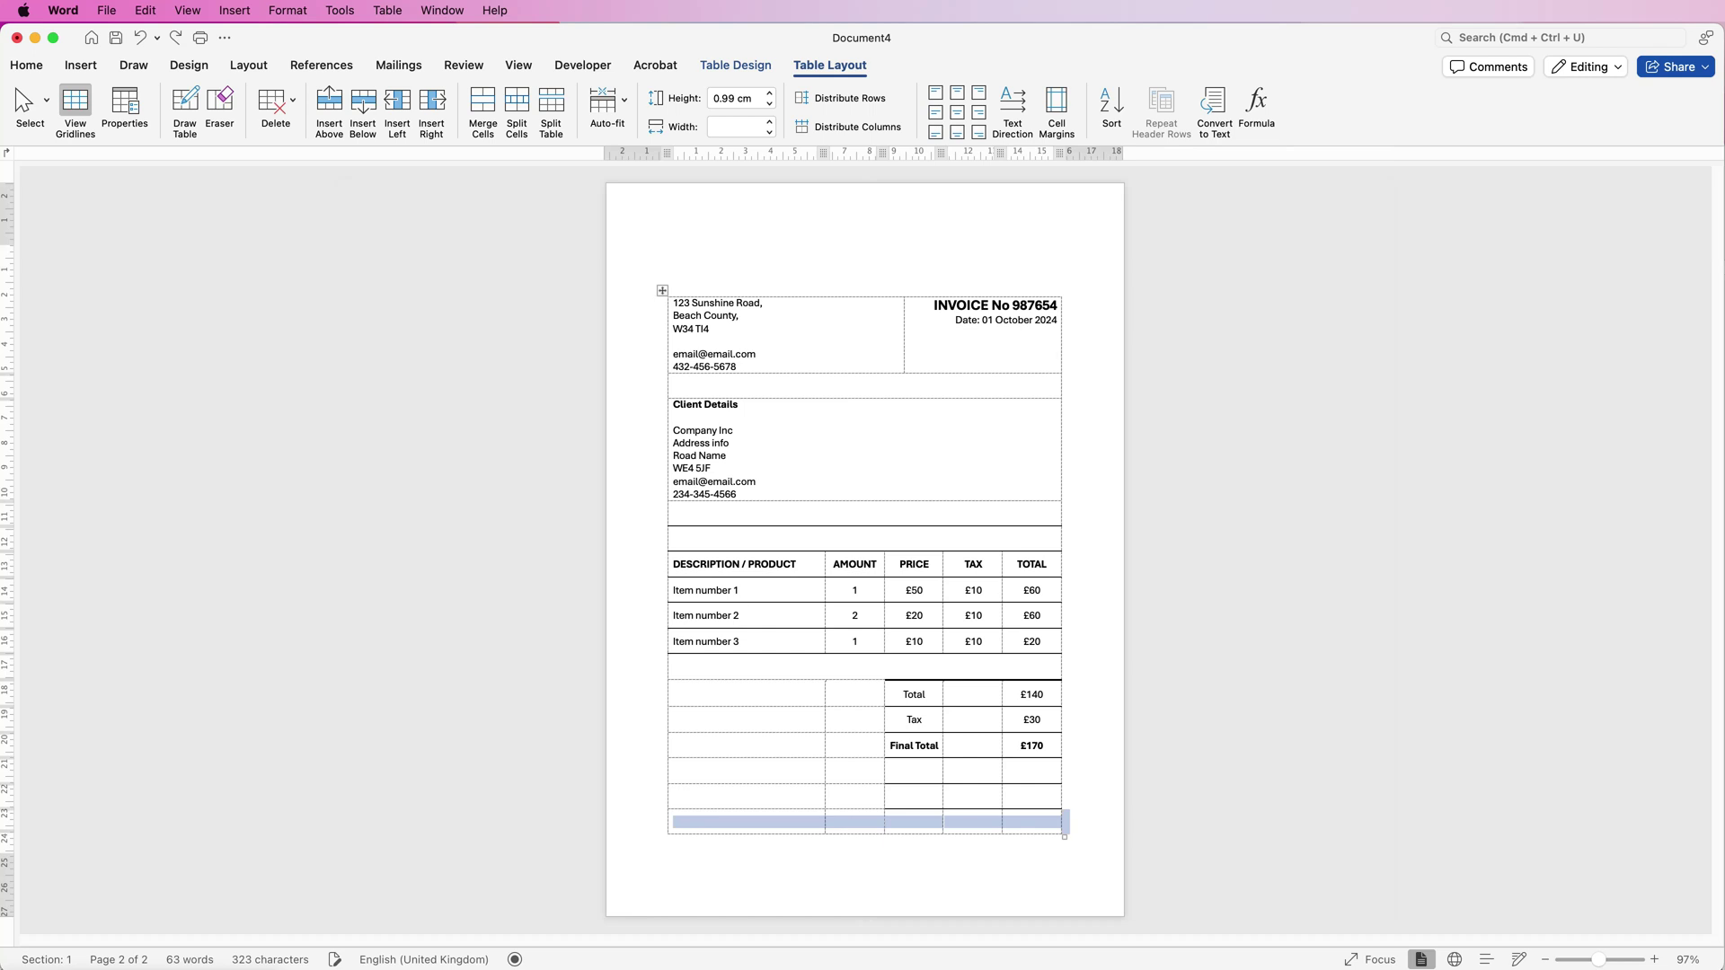
pyautogui.moveTo(1031, 822); pyautogui.dragTo(748, 772)
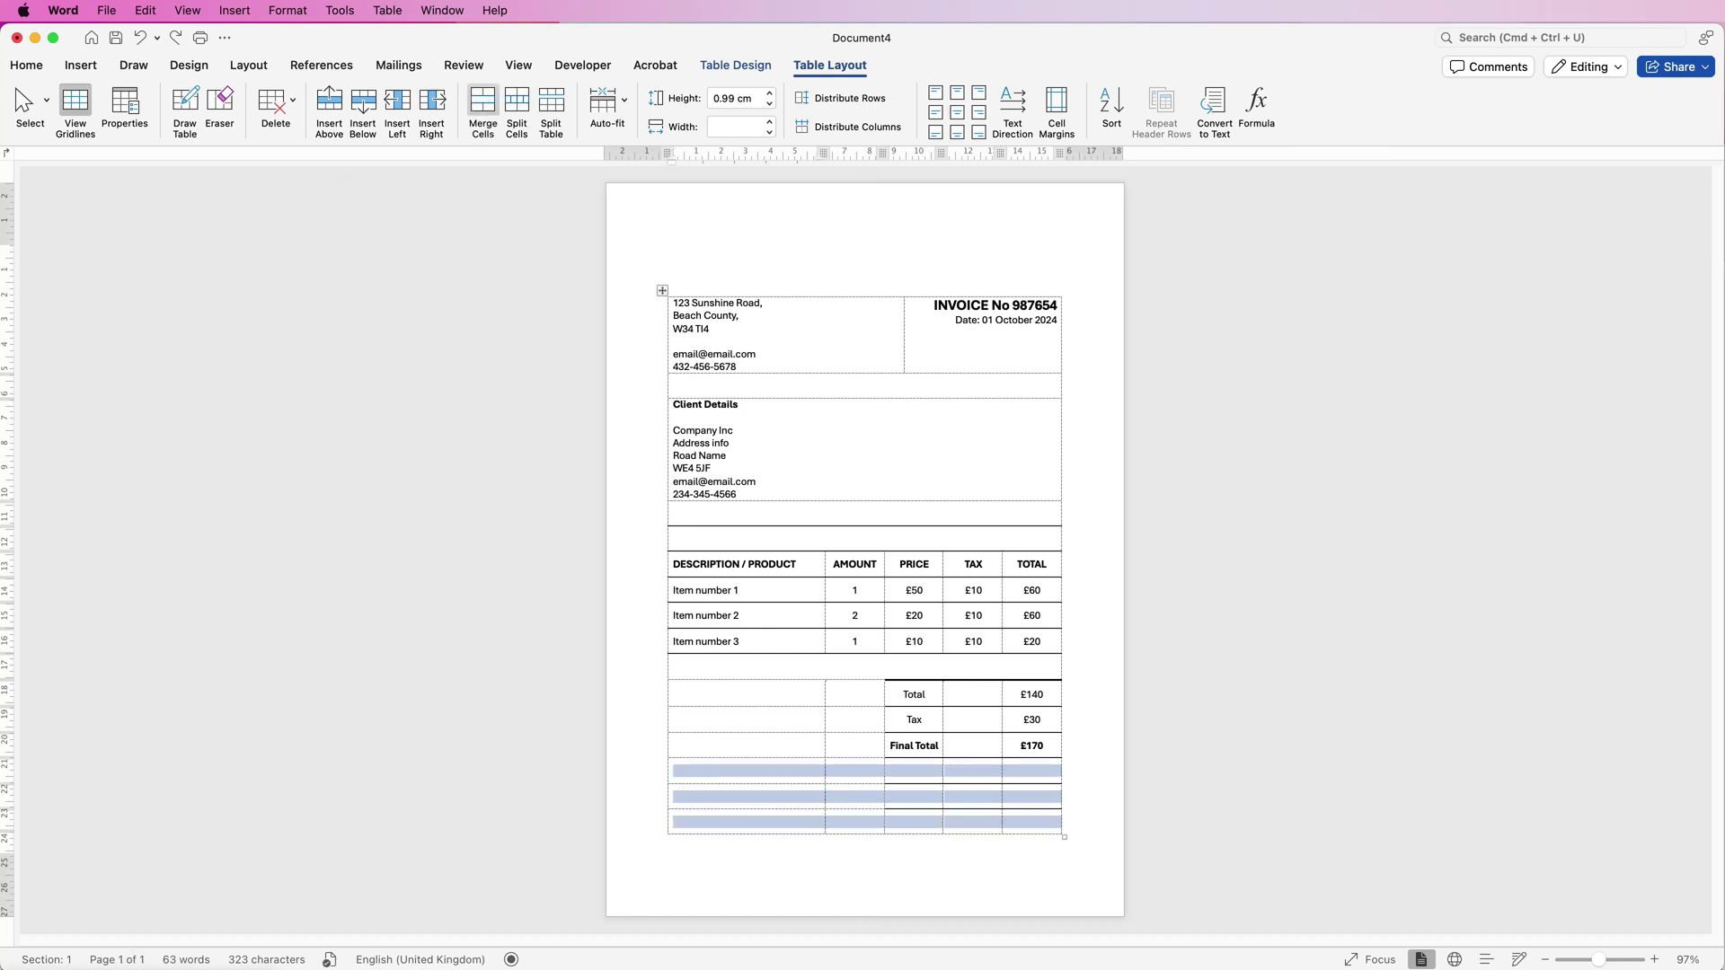
# Merge the bottom blank rows and paste a left-aligned, vertically centred payment-terms note into the cell
pyautogui.click(482, 101)
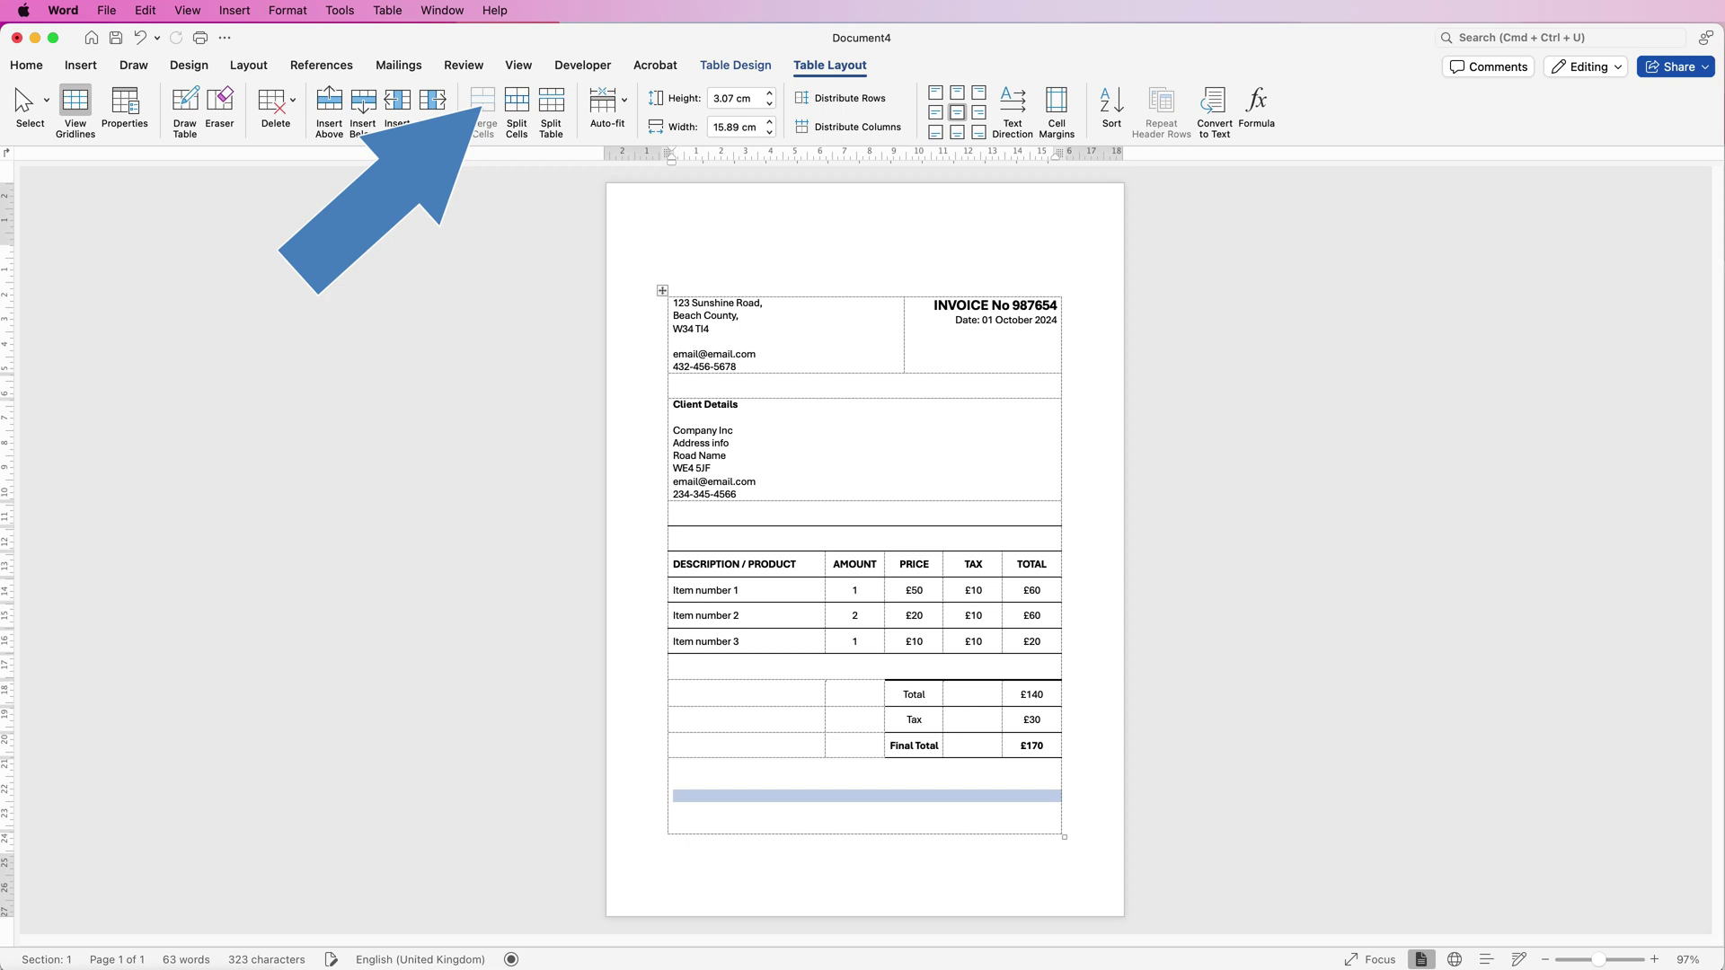
pyautogui.click(865, 796)
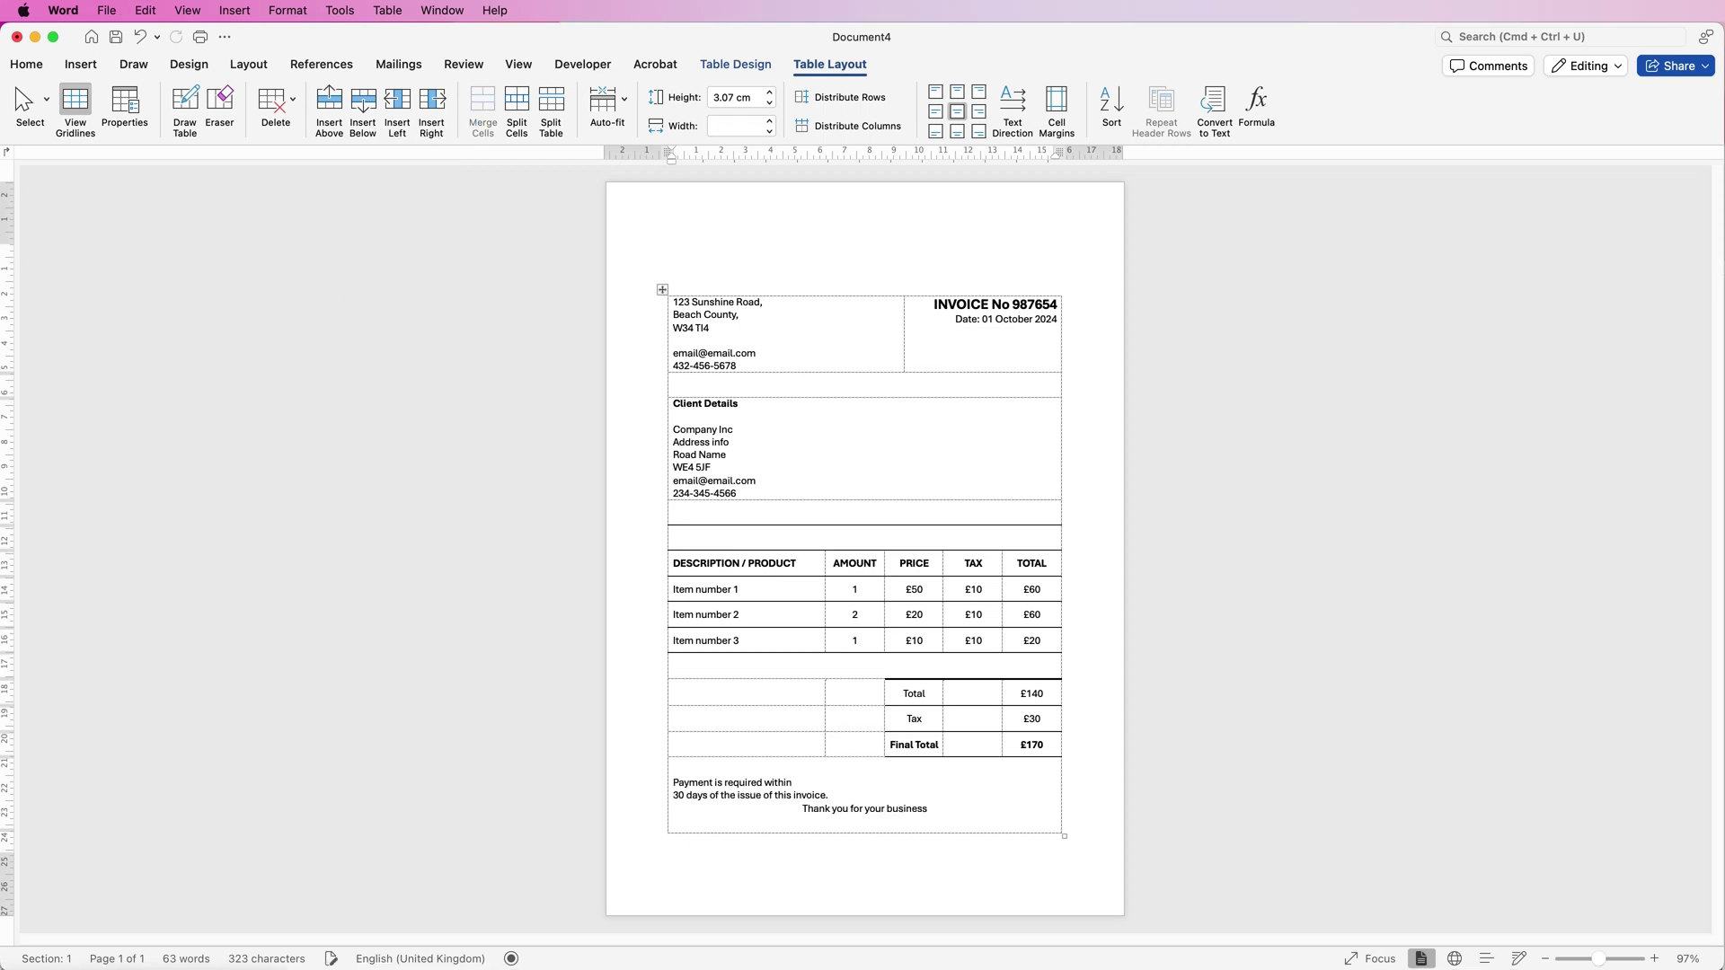
pyautogui.press('super+v')
pyautogui.moveTo(927, 809); pyautogui.dragTo(673, 782)
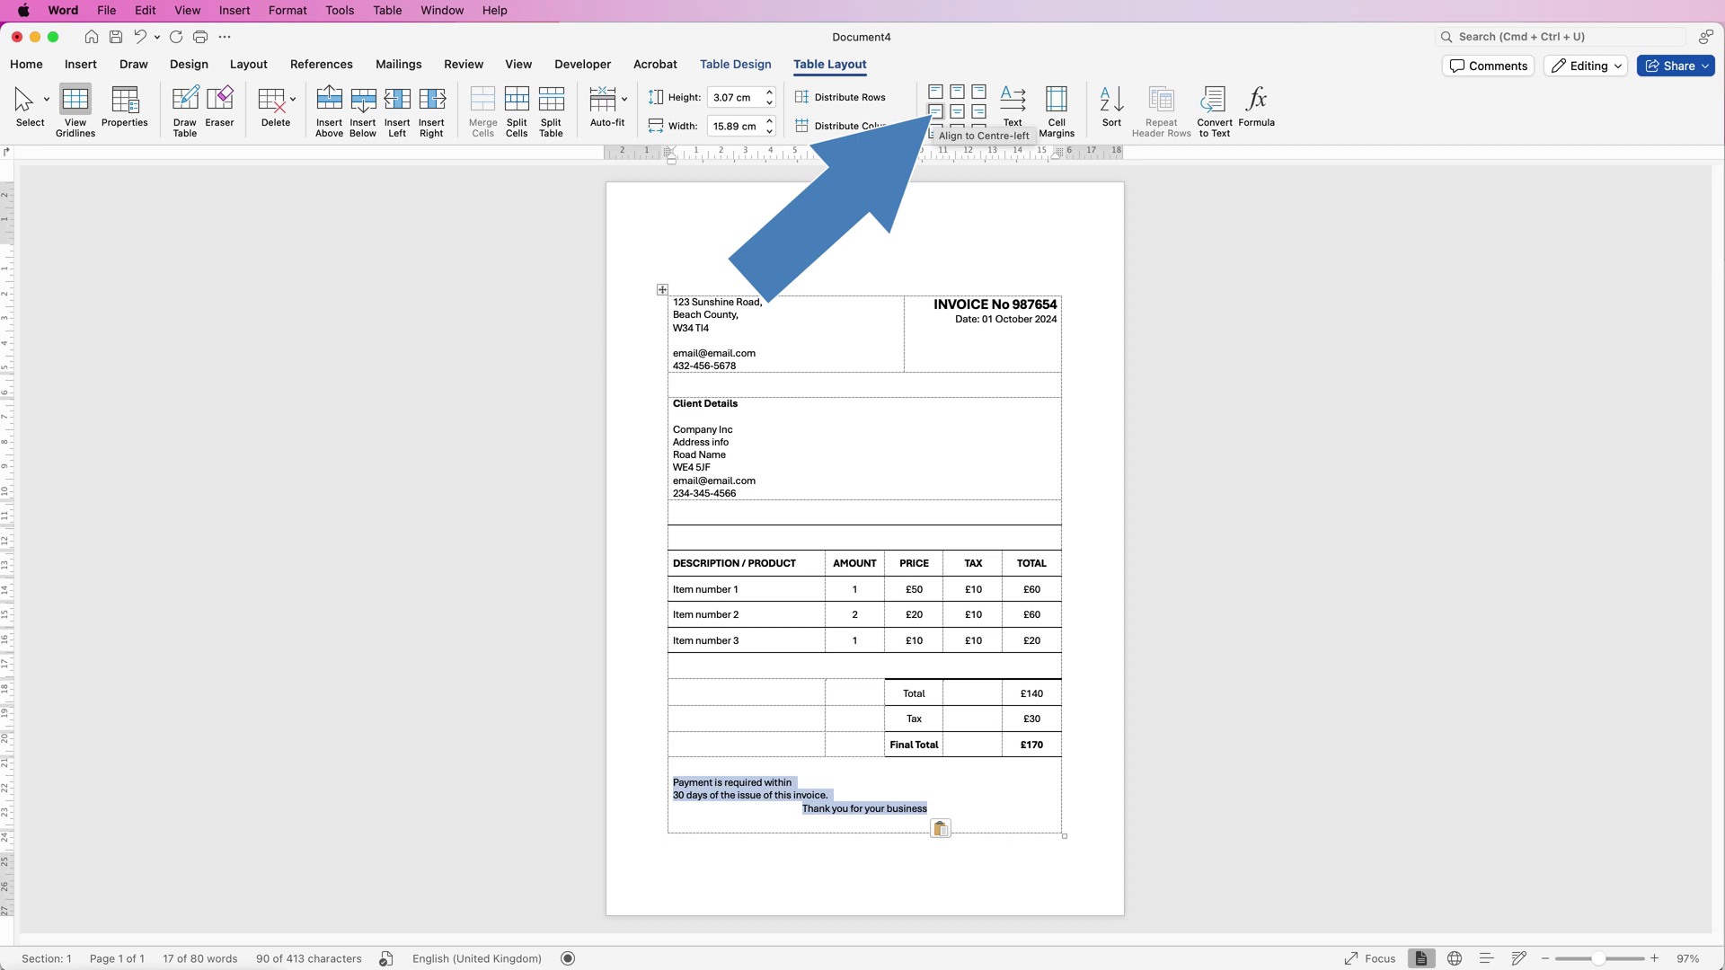
pyautogui.click(935, 111)
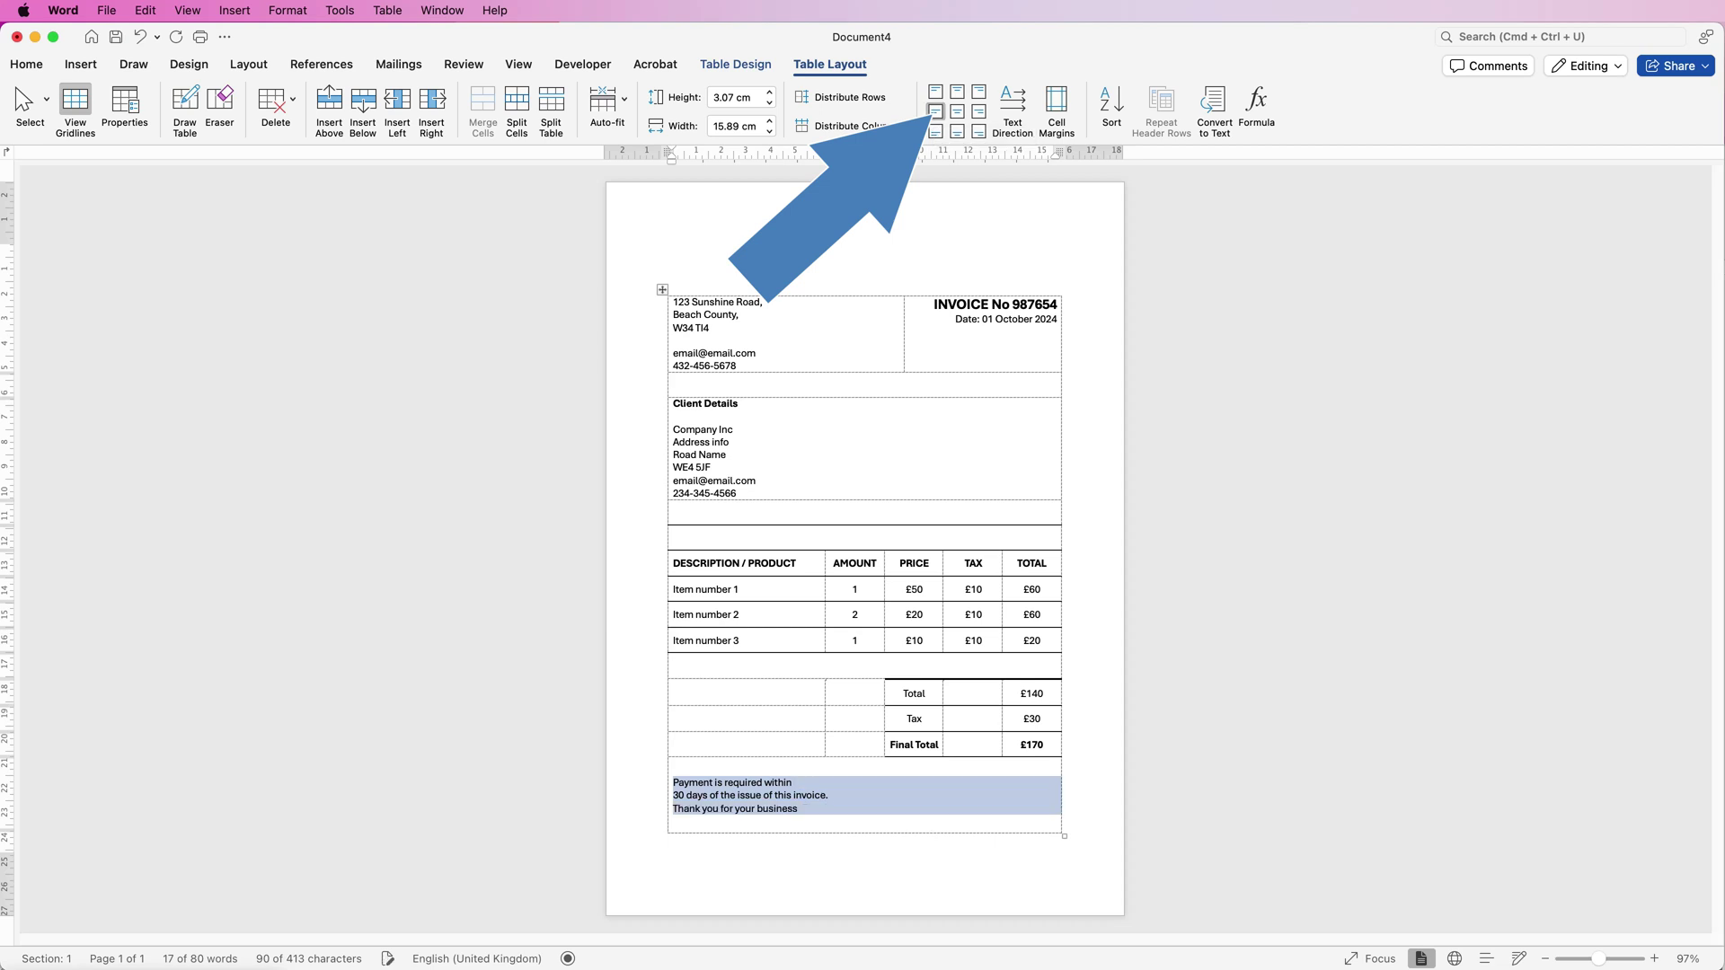
# Turn off View Gridlines in the Borders list and deselect the note text
pyautogui.click(735, 64)
pyautogui.click(1445, 99)
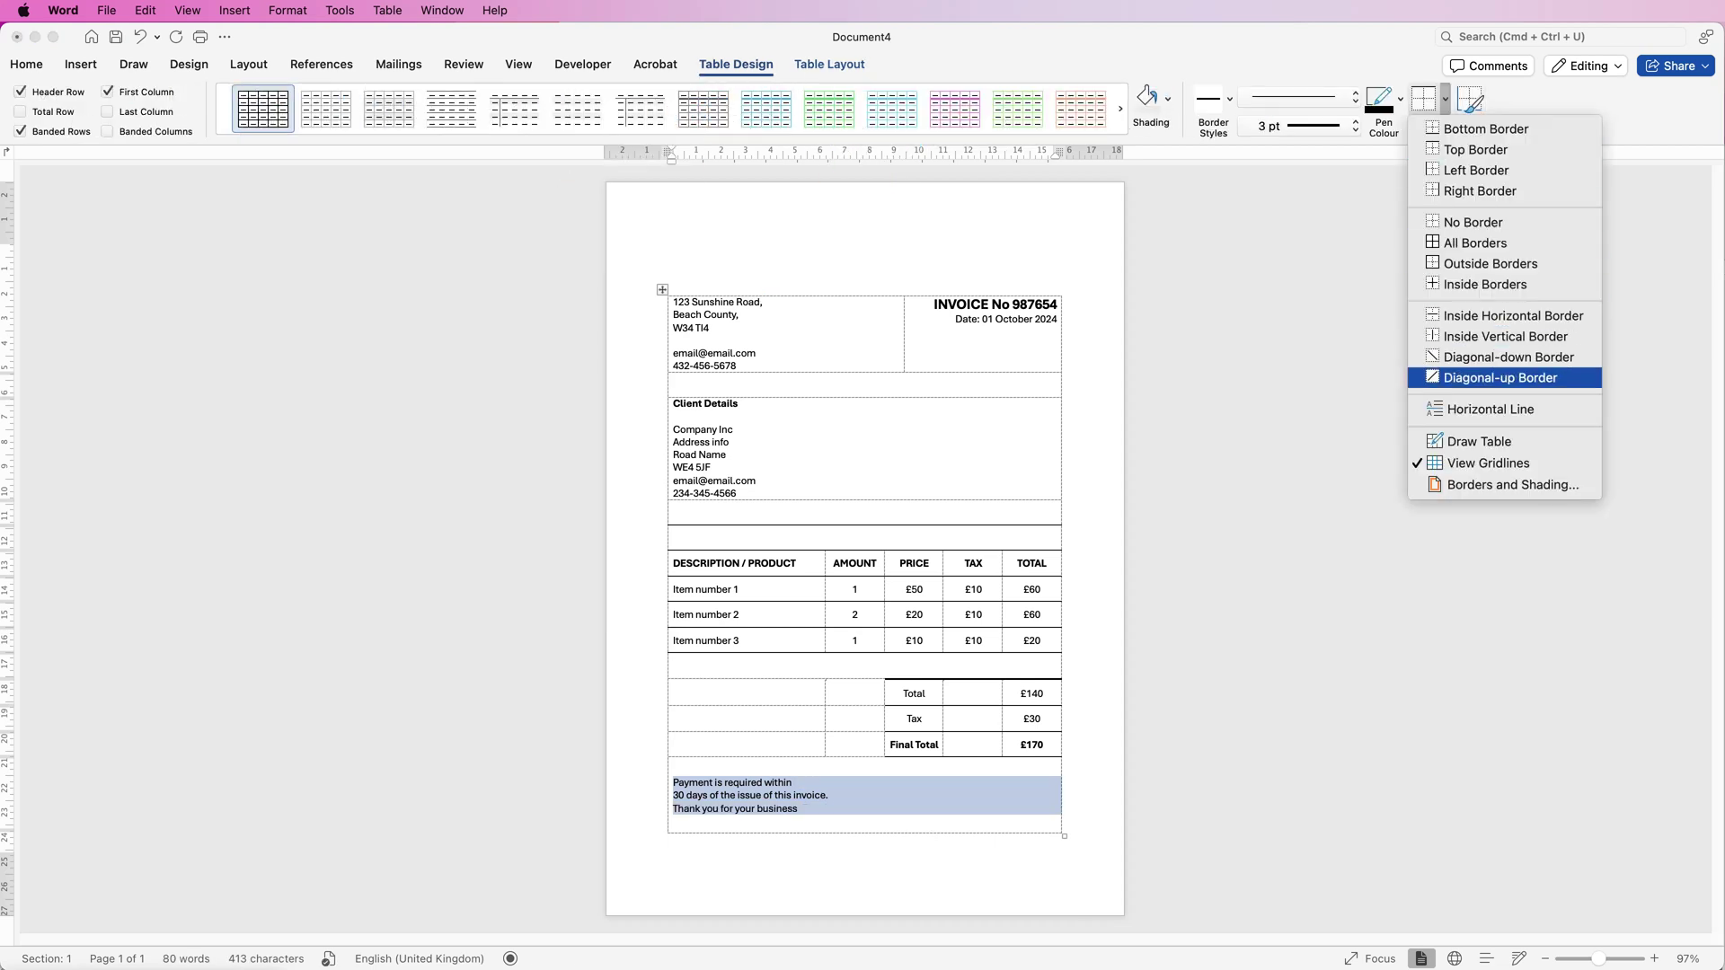
pyautogui.click(1488, 463)
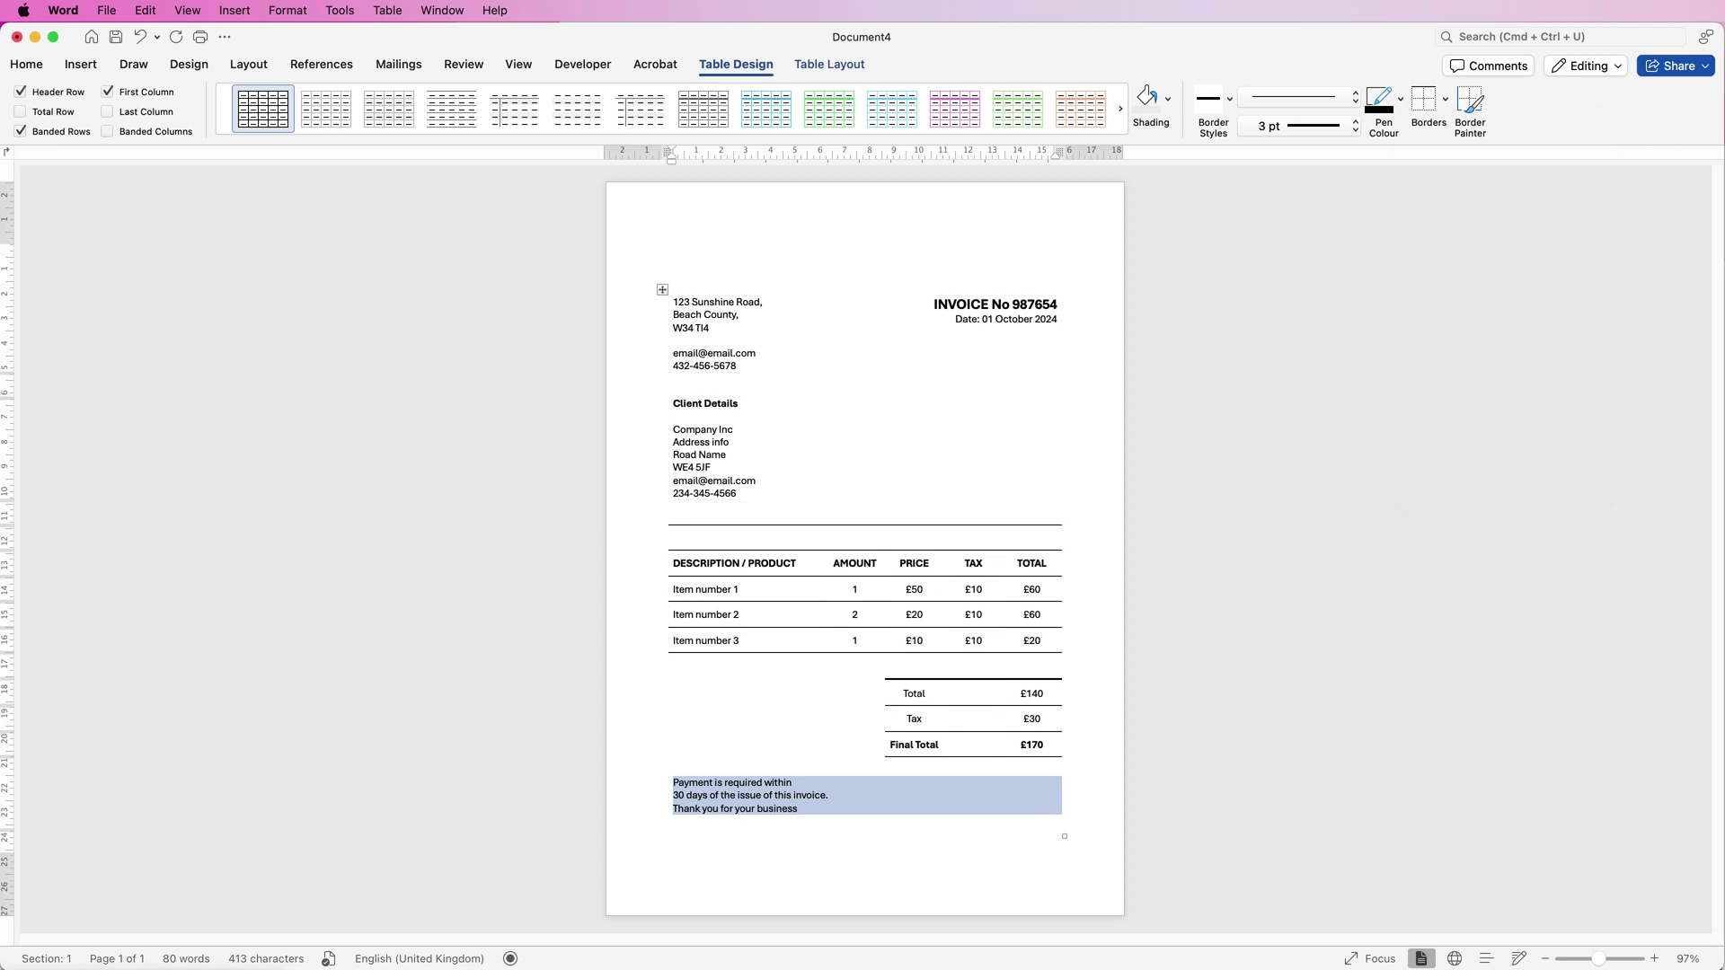
pyautogui.click(1473, 467)
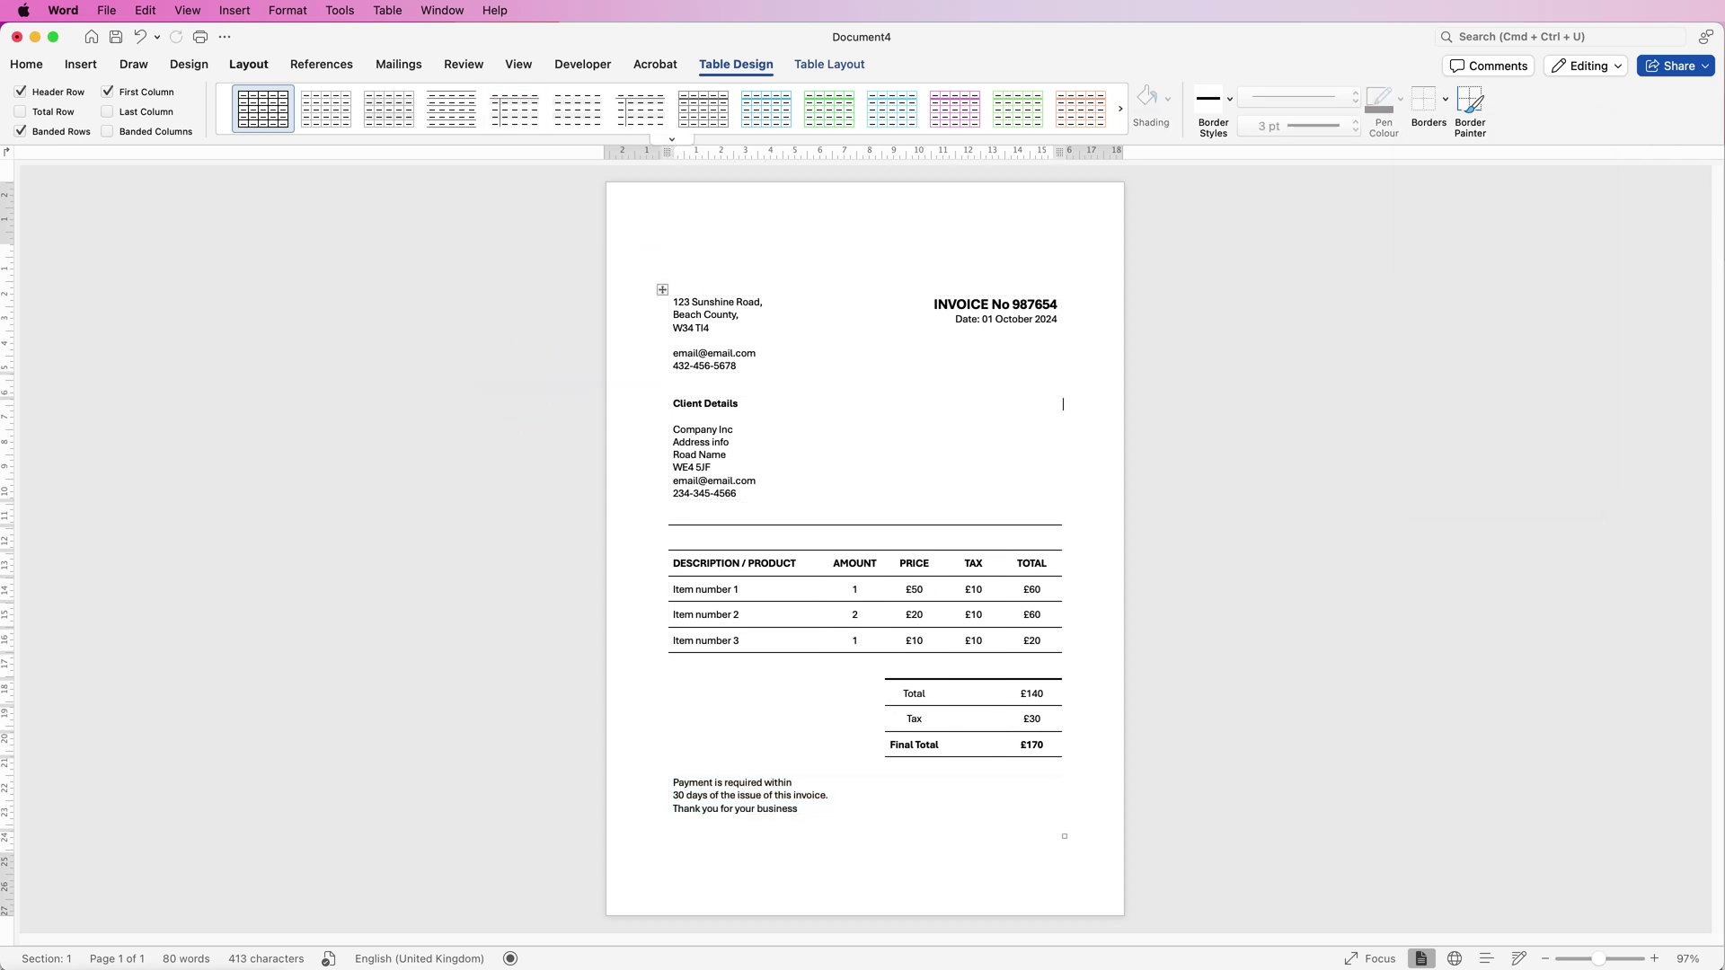
# Insert Plant Logo copy.png from the Logos folder at the top of the invoice
pyautogui.click(86, 73)
pyautogui.click(236, 101)
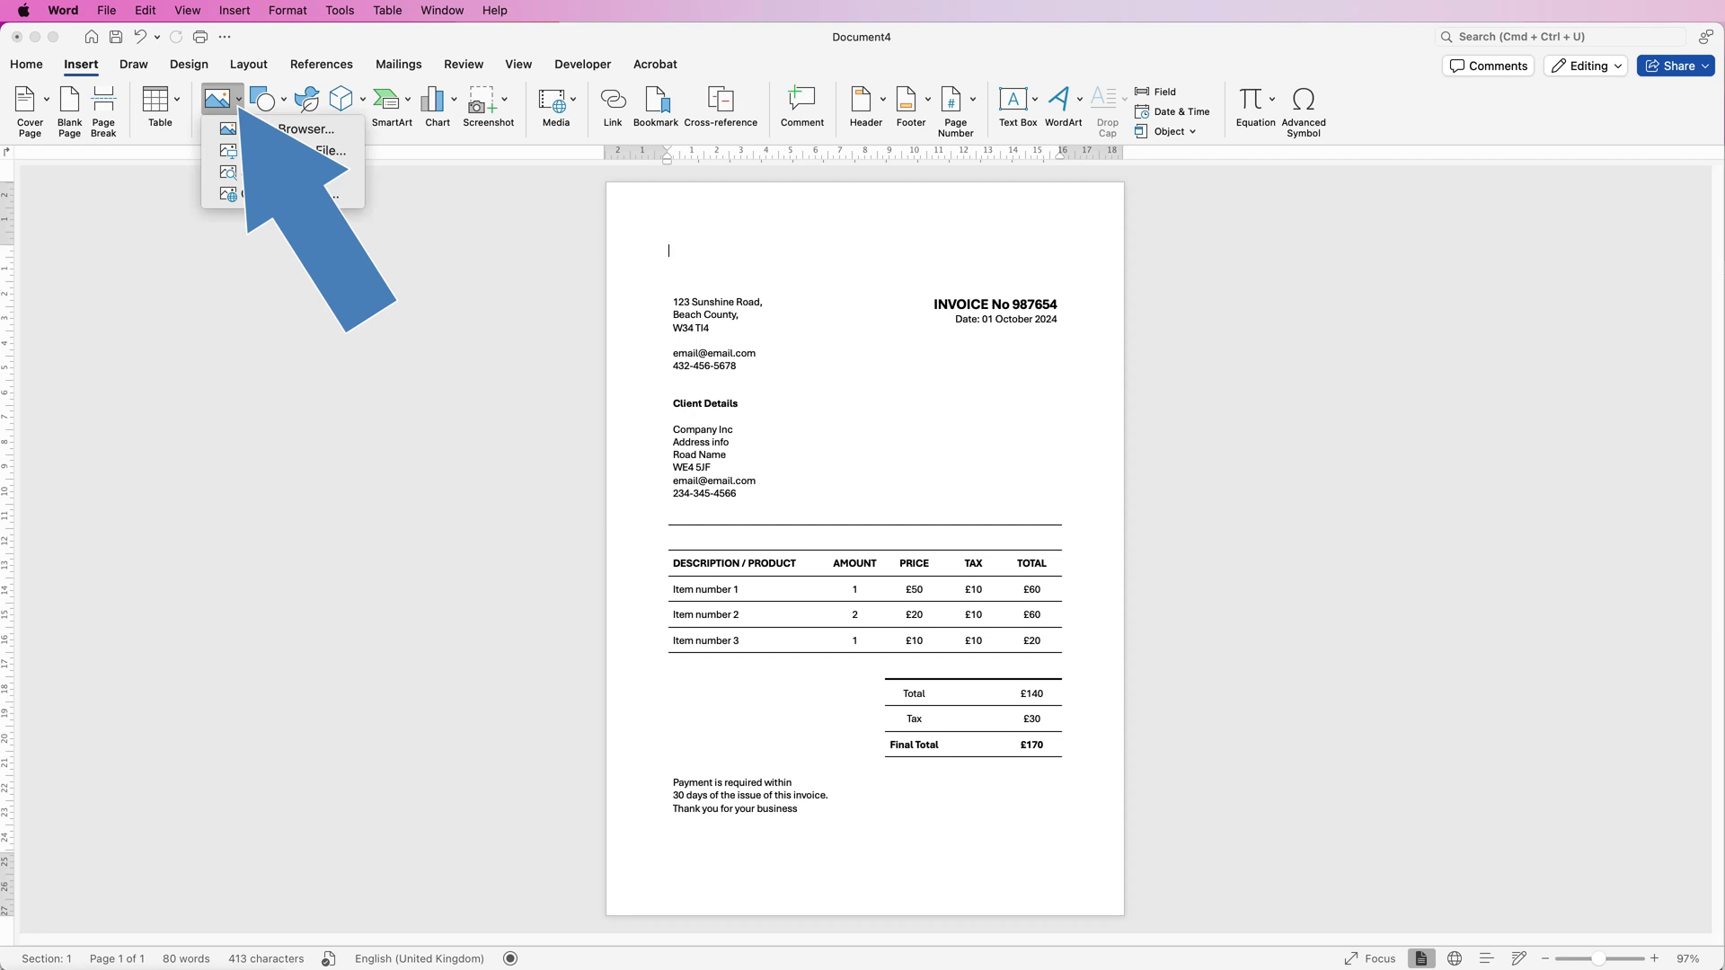
pyautogui.click(293, 150)
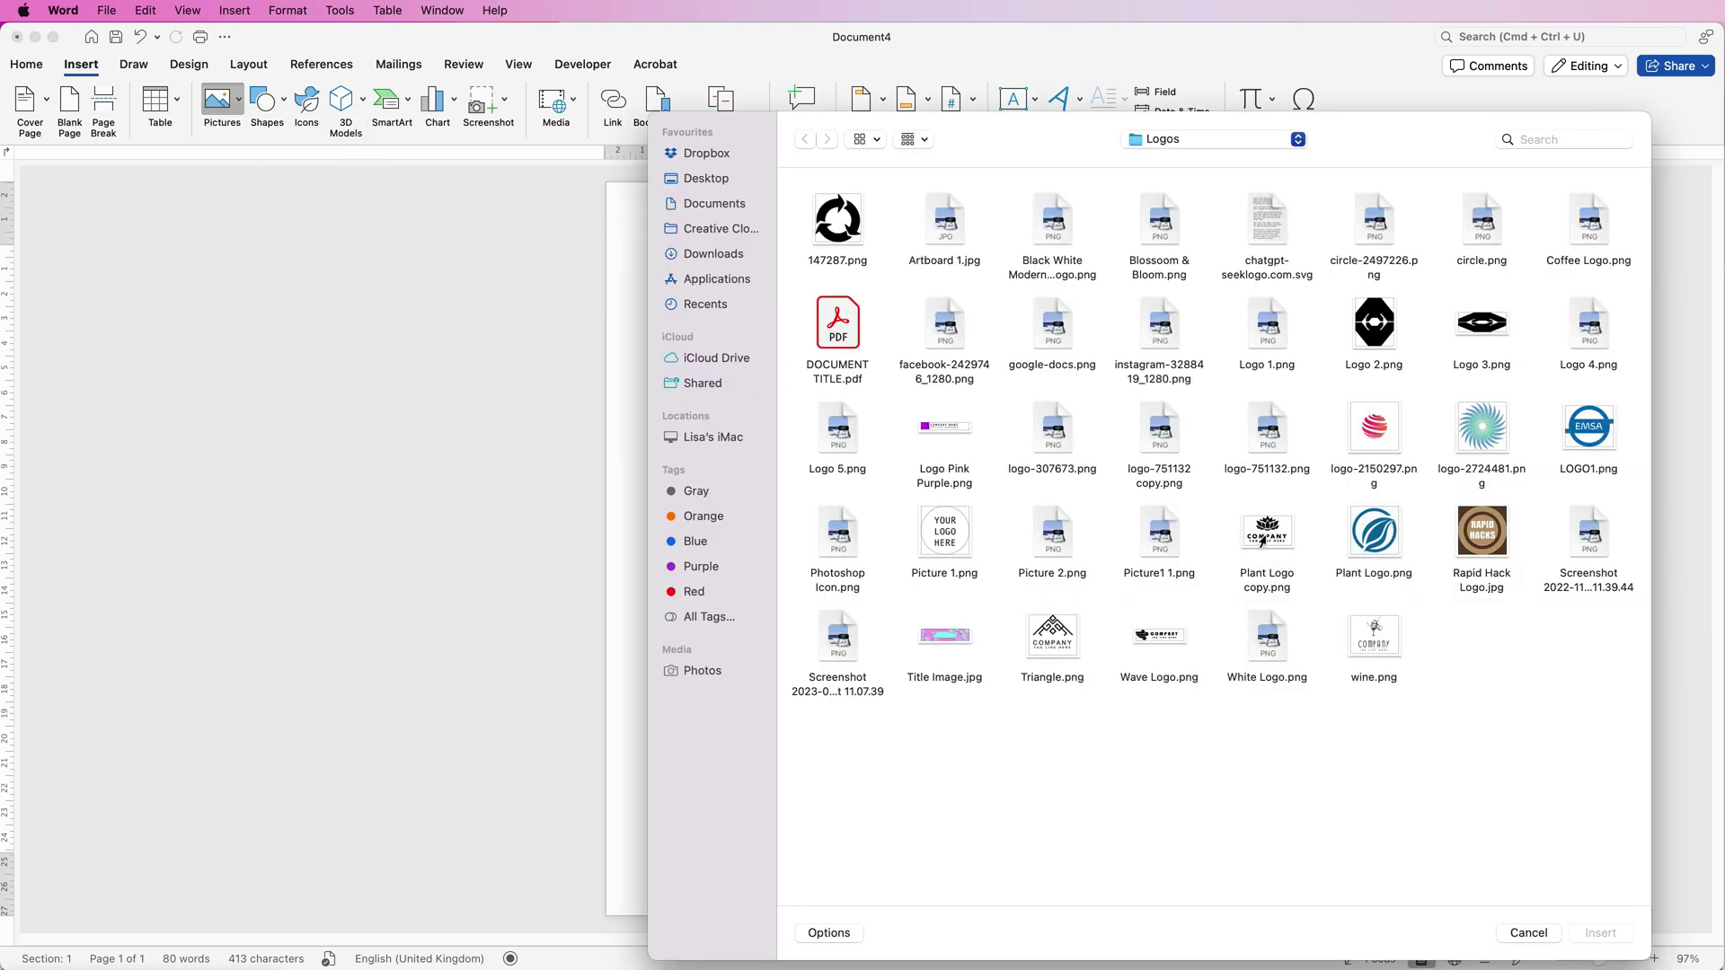
pyautogui.click(1281, 581)
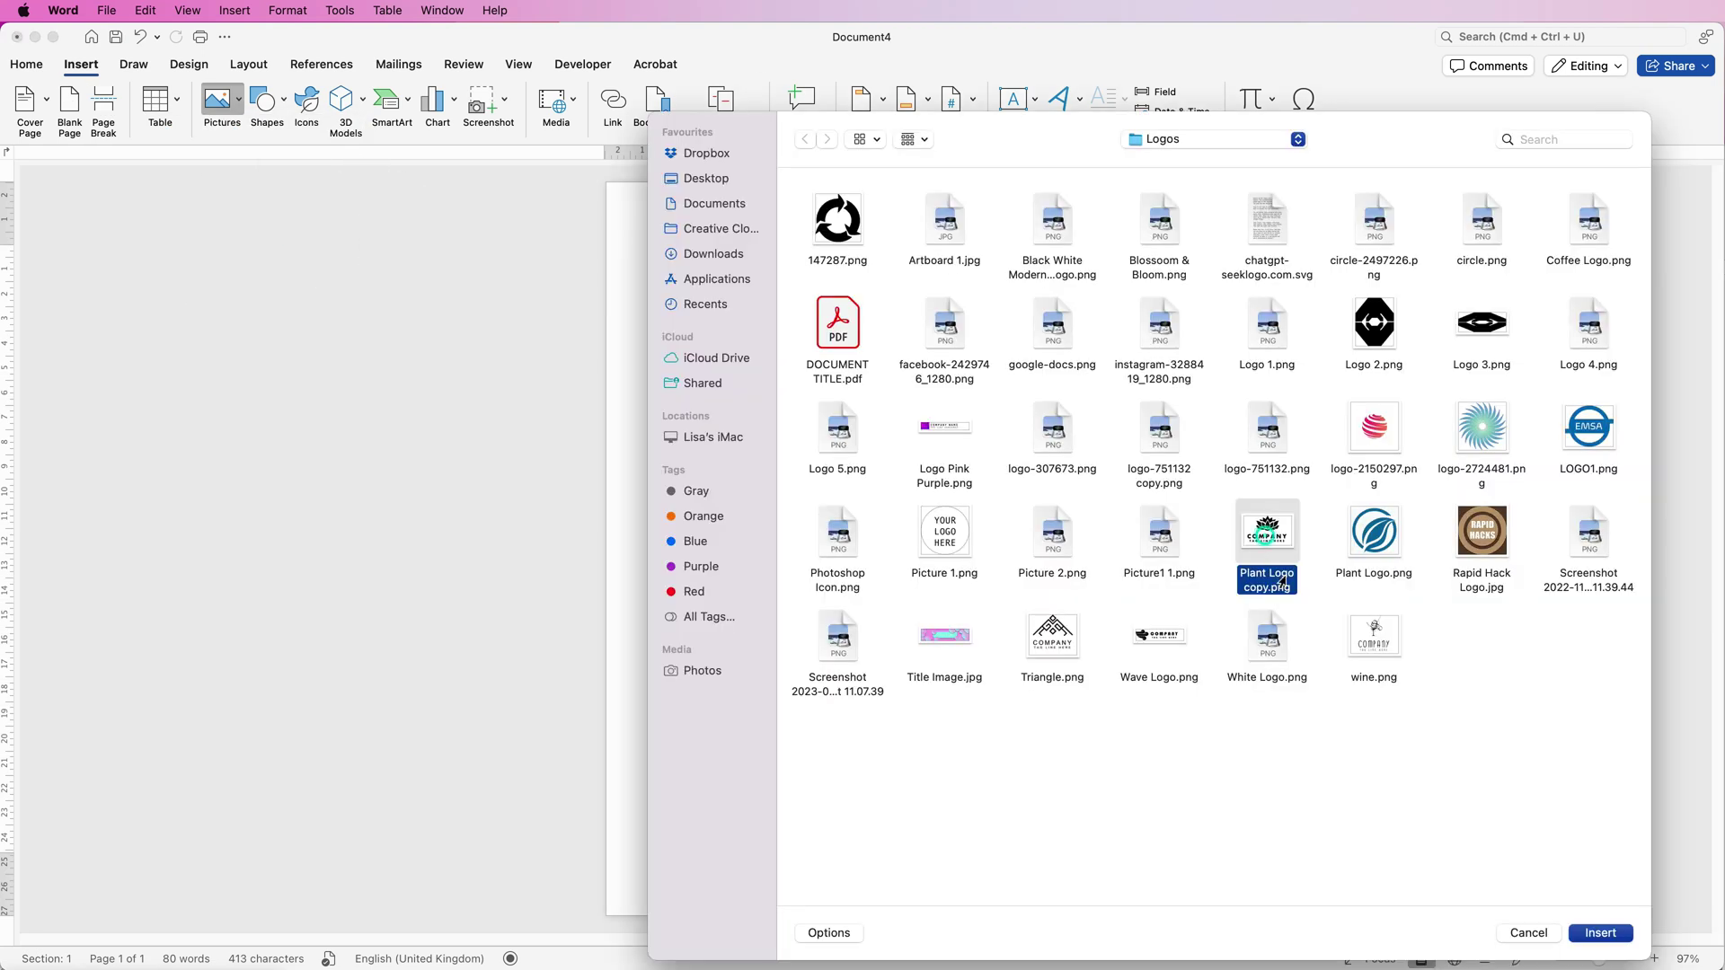
pyautogui.click(1595, 933)
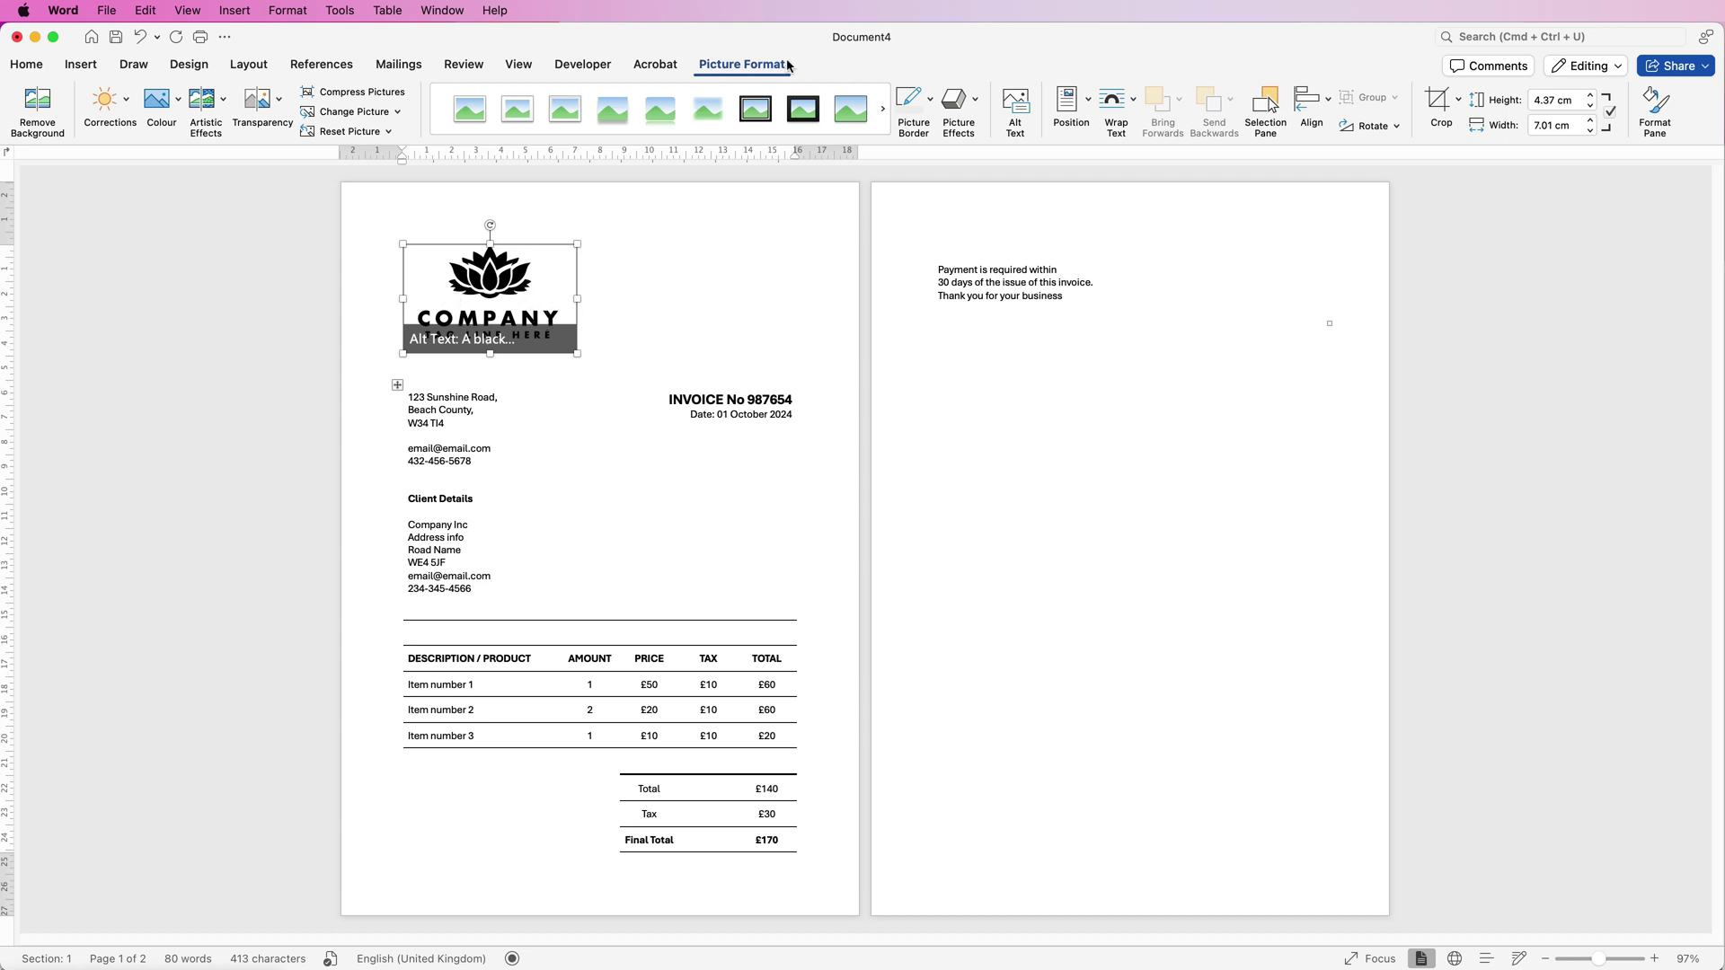
# Set the logo's wrapping to In Front of Text and shrink it to about 3.6 × 2.24 cm
pyautogui.click(1134, 105)
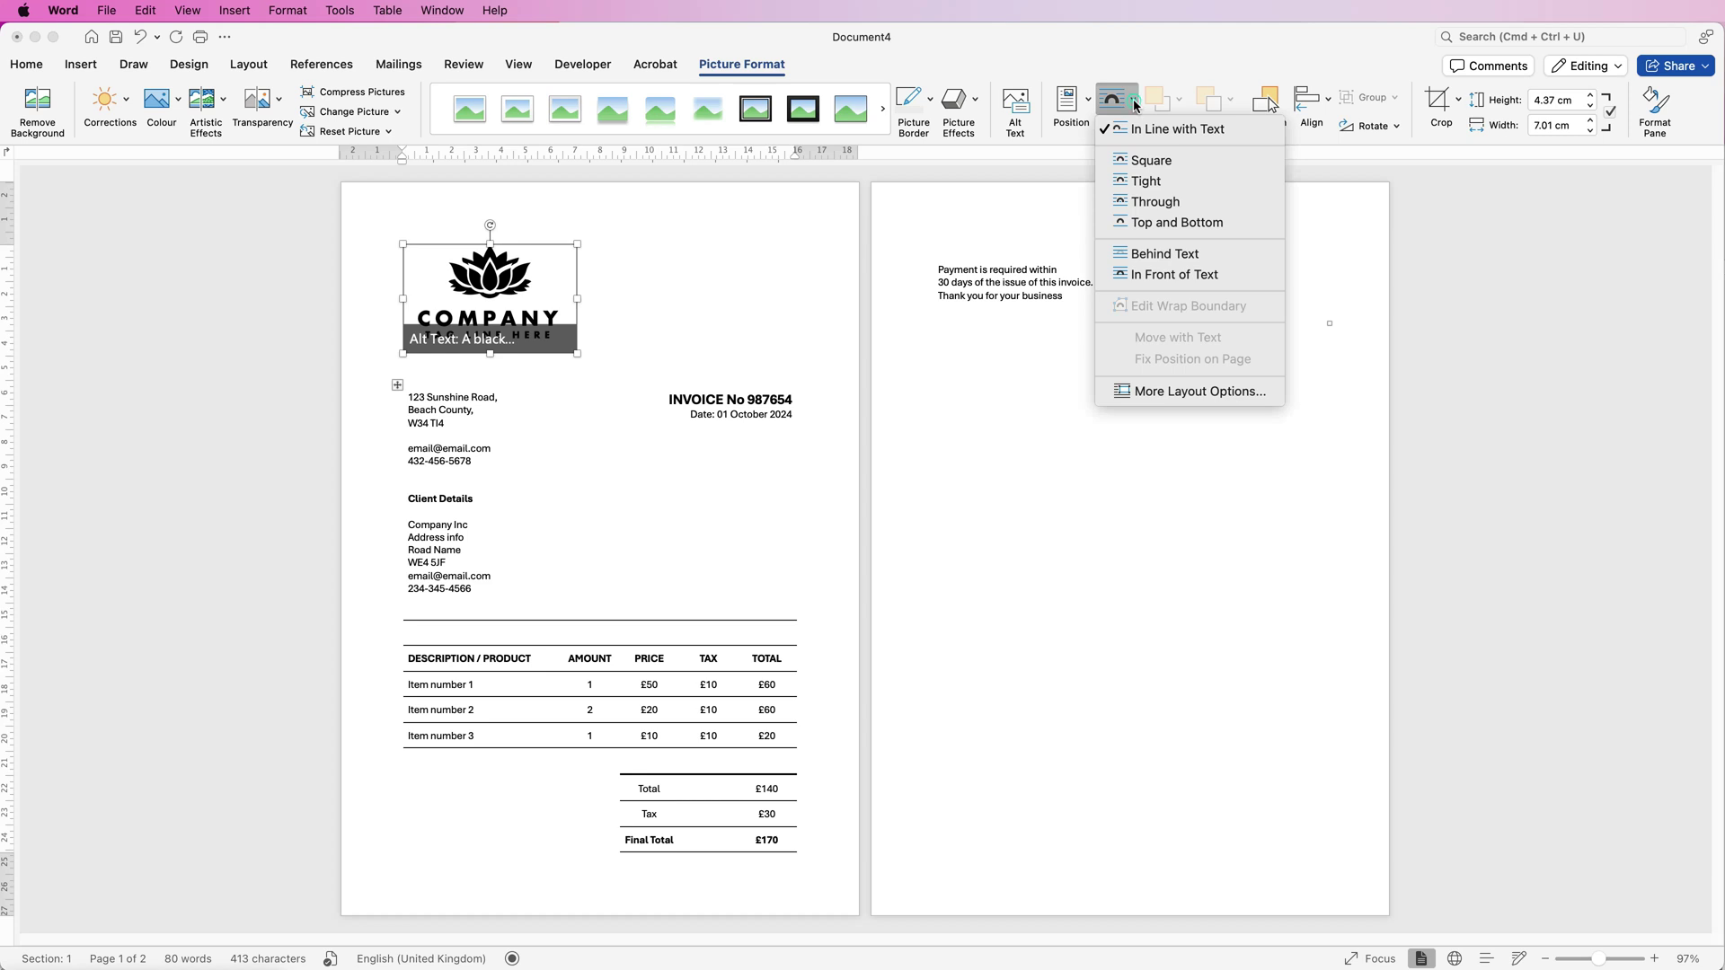
pyautogui.click(1139, 277)
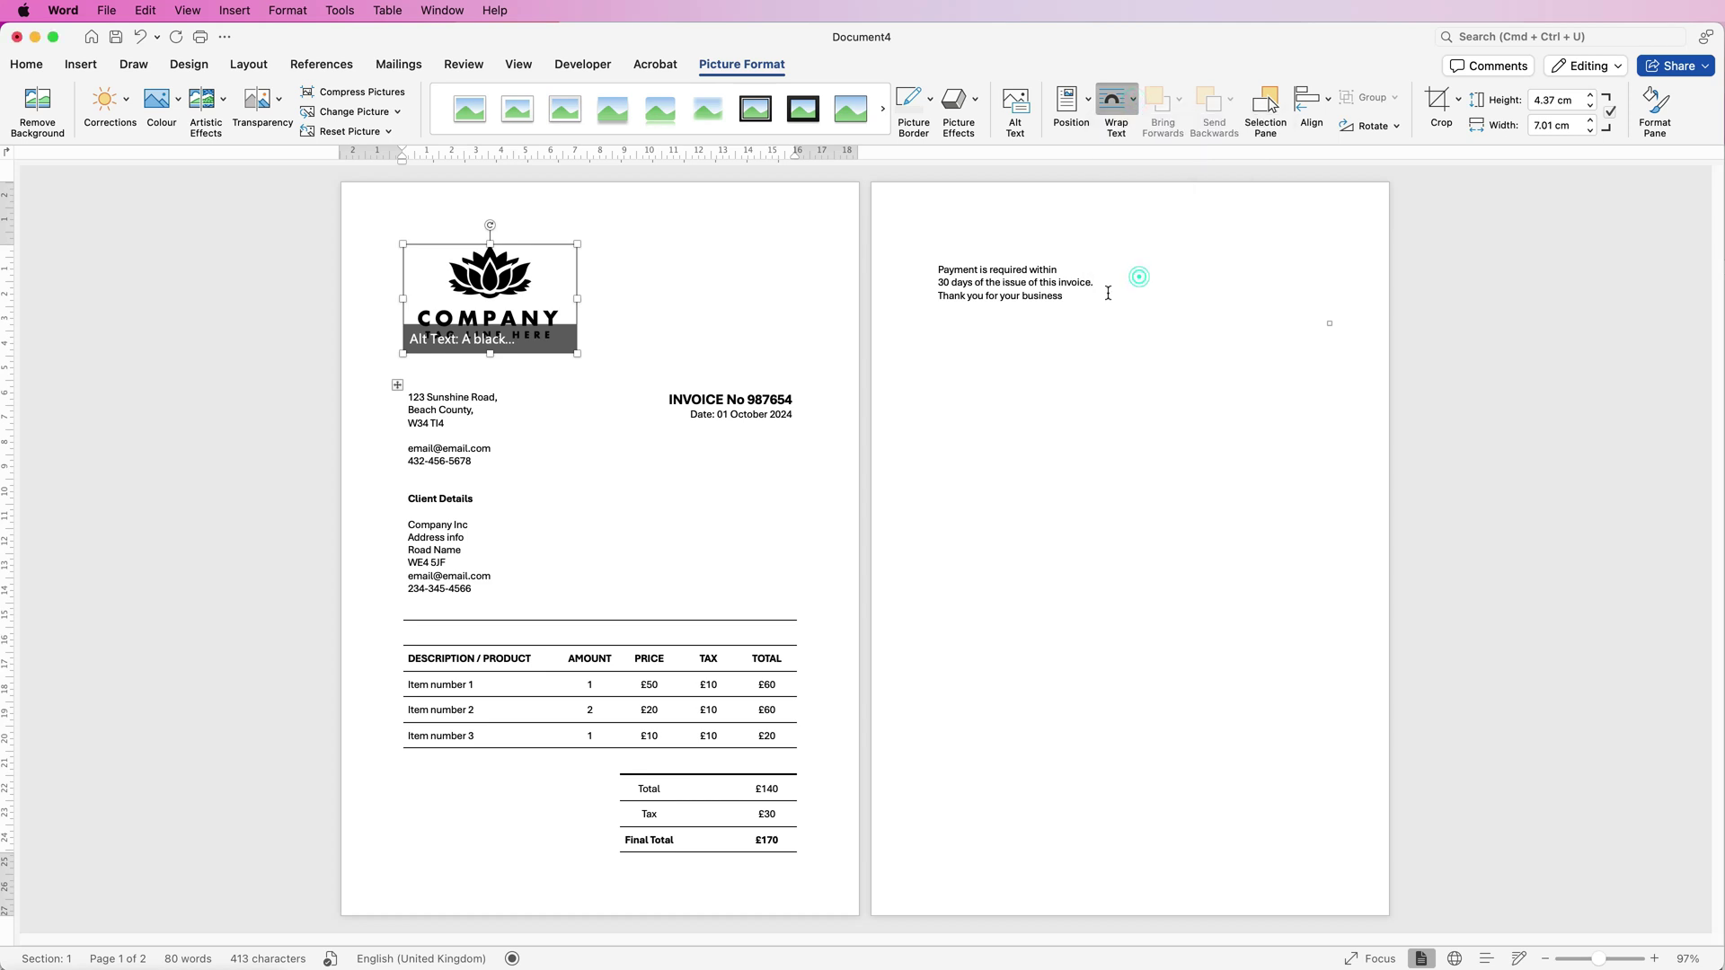
pyautogui.moveTo(838, 351); pyautogui.dragTo(710, 255)
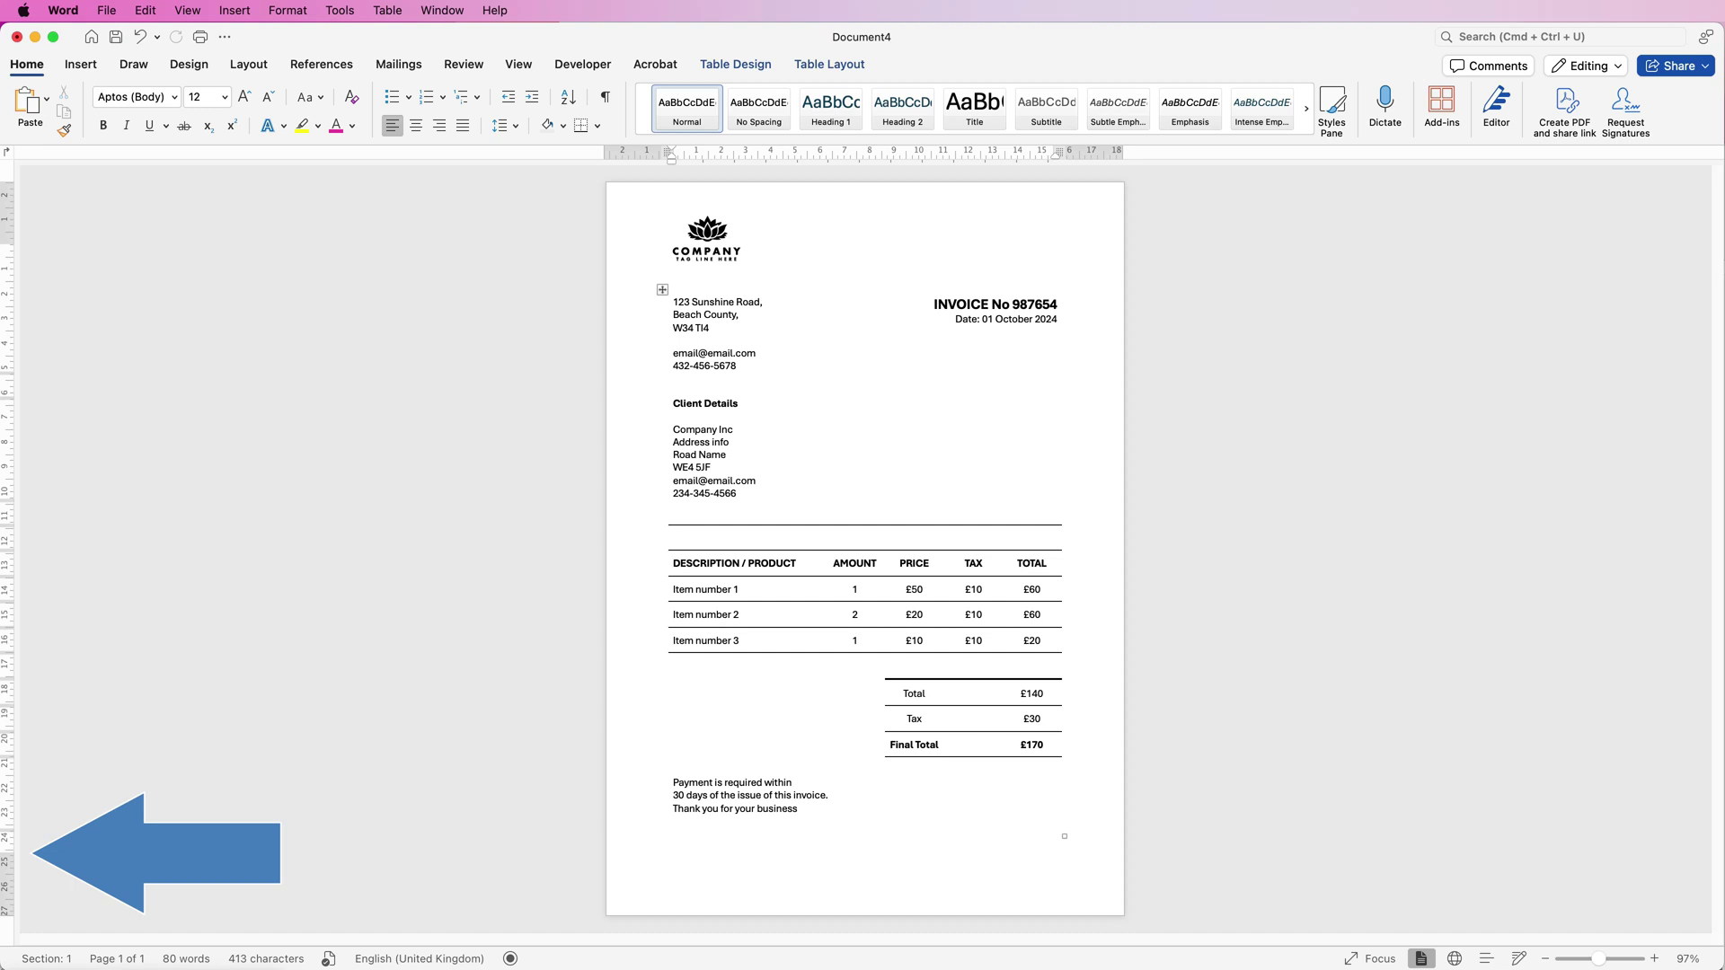
# Add blank lines between the logo and the address block and nudge the logo slightly down
pyautogui.click(519, 65)
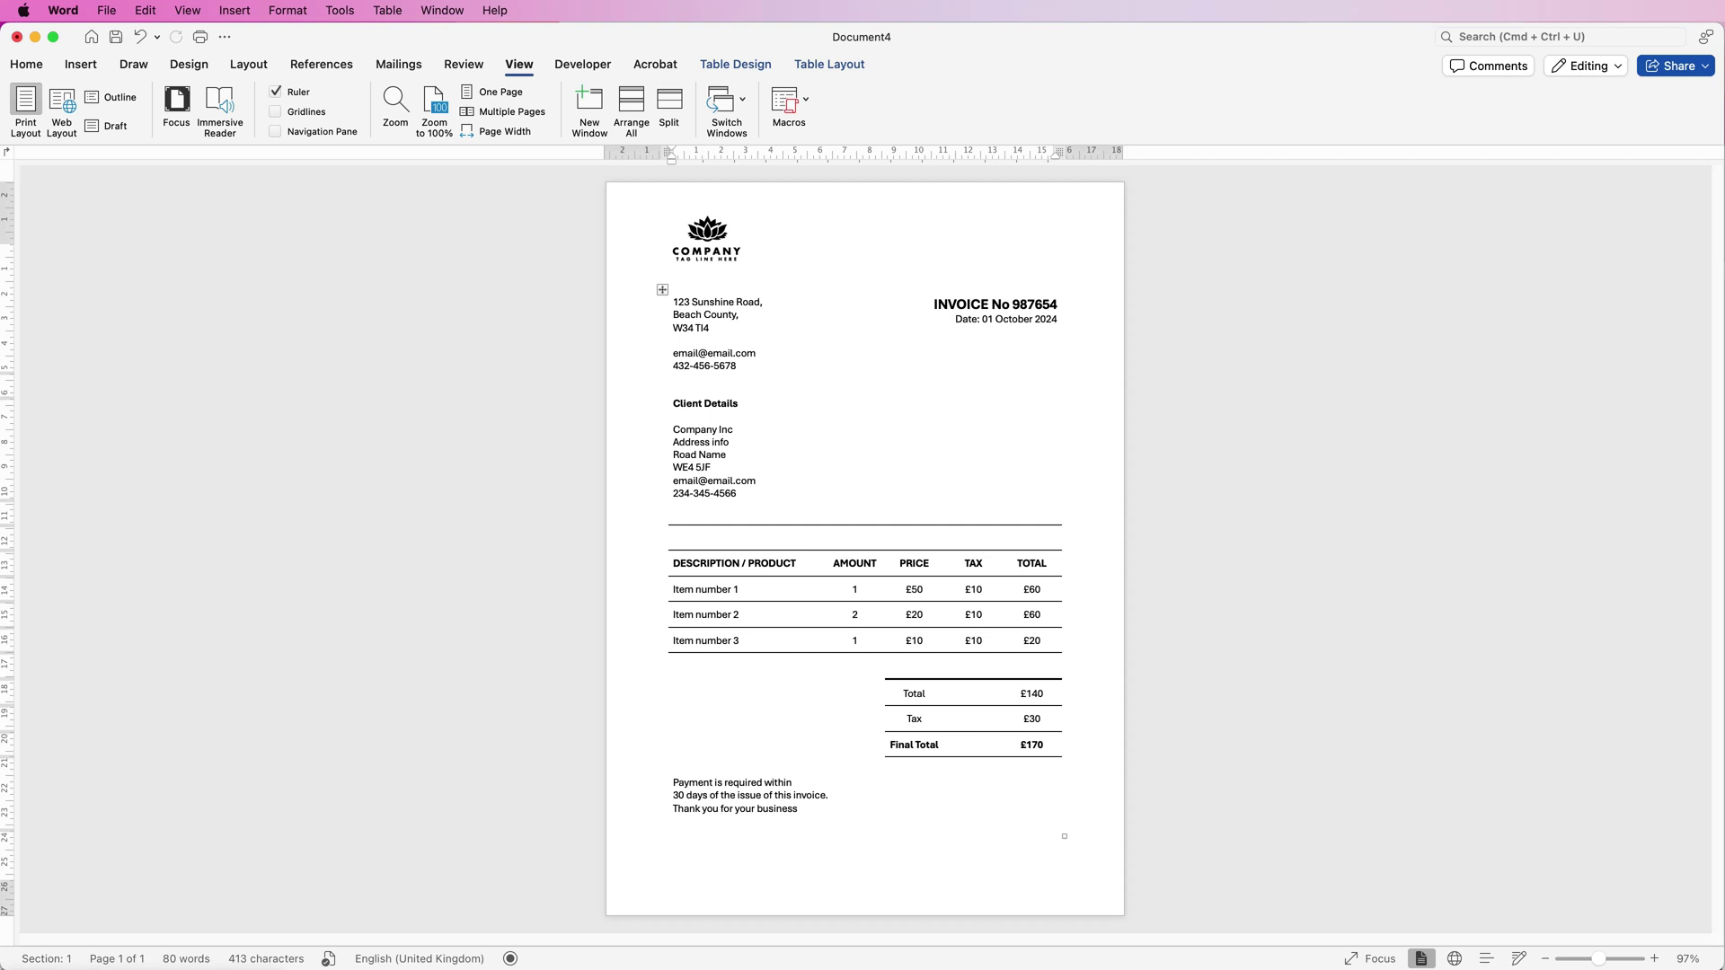
pyautogui.click(670, 277)
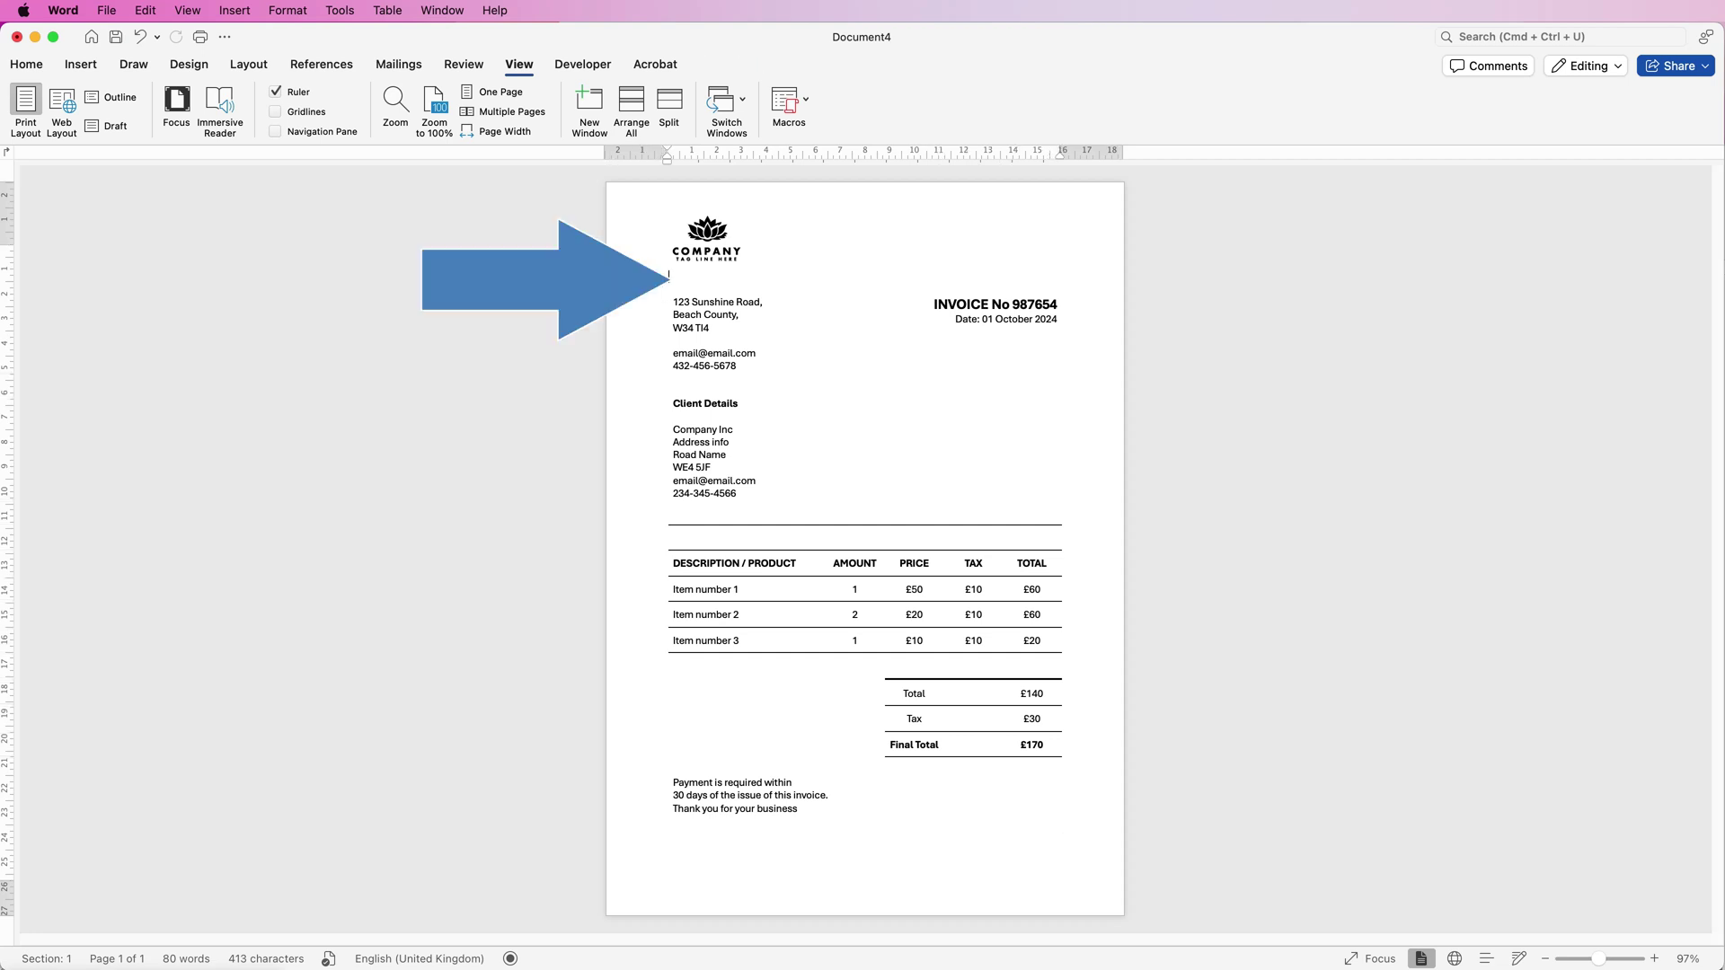
pyautogui.press('Return')
pyautogui.press('Return')
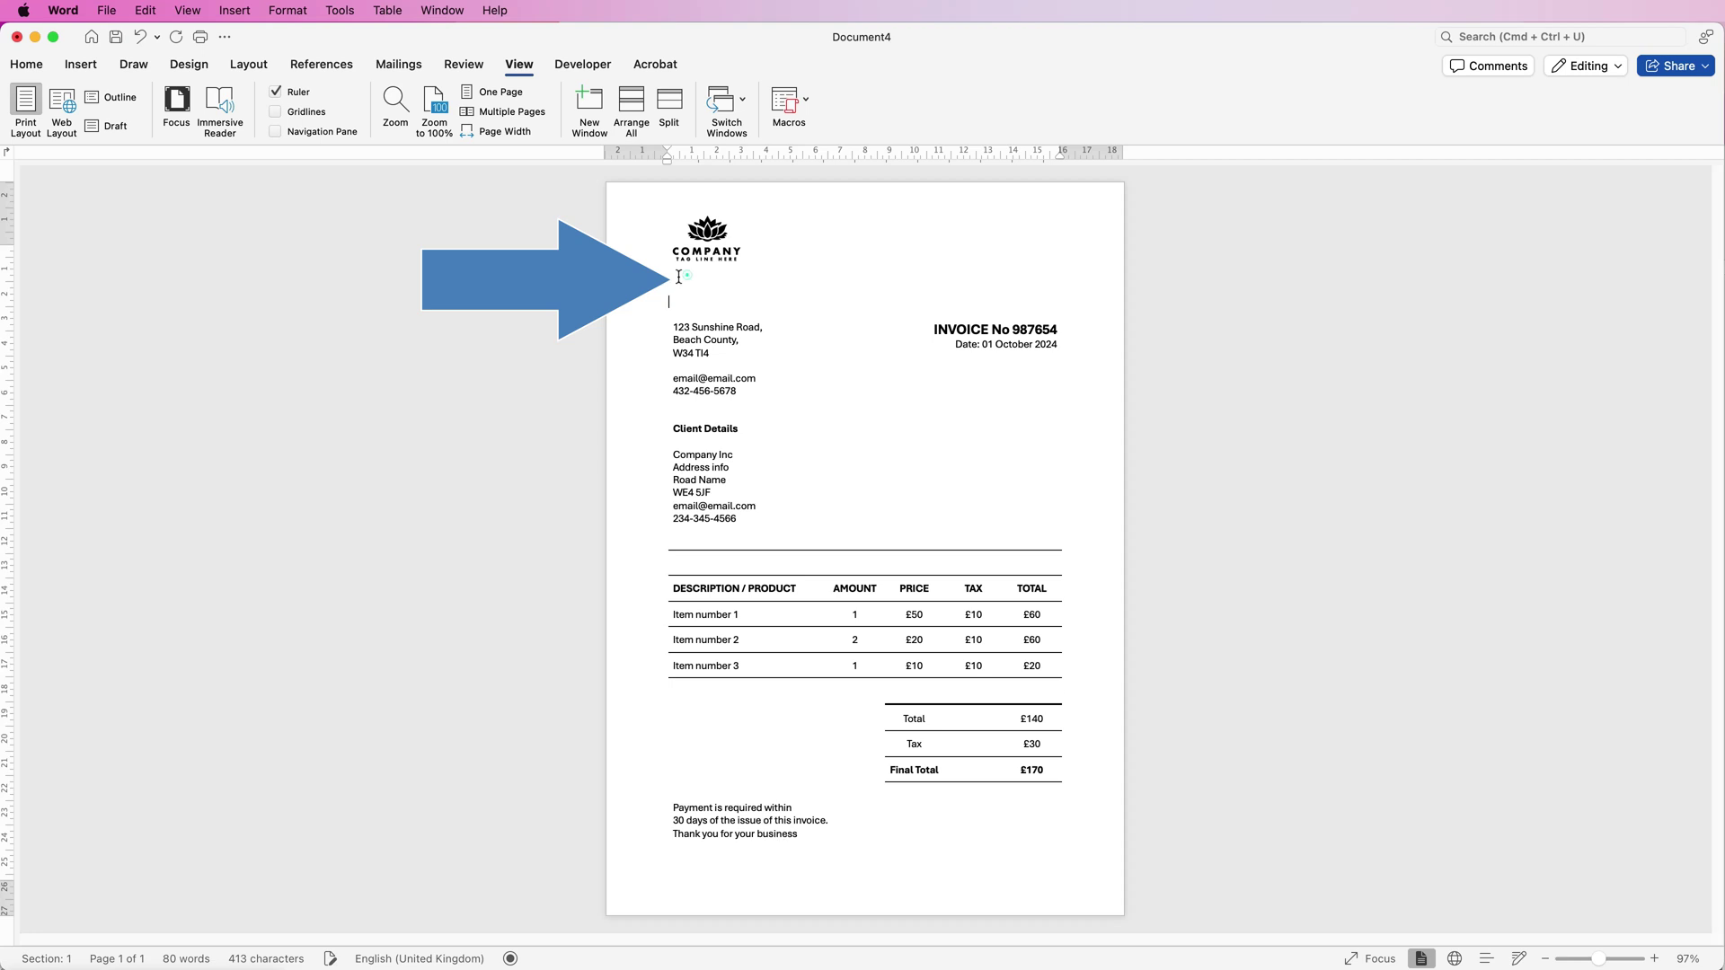
pyautogui.click(709, 248)
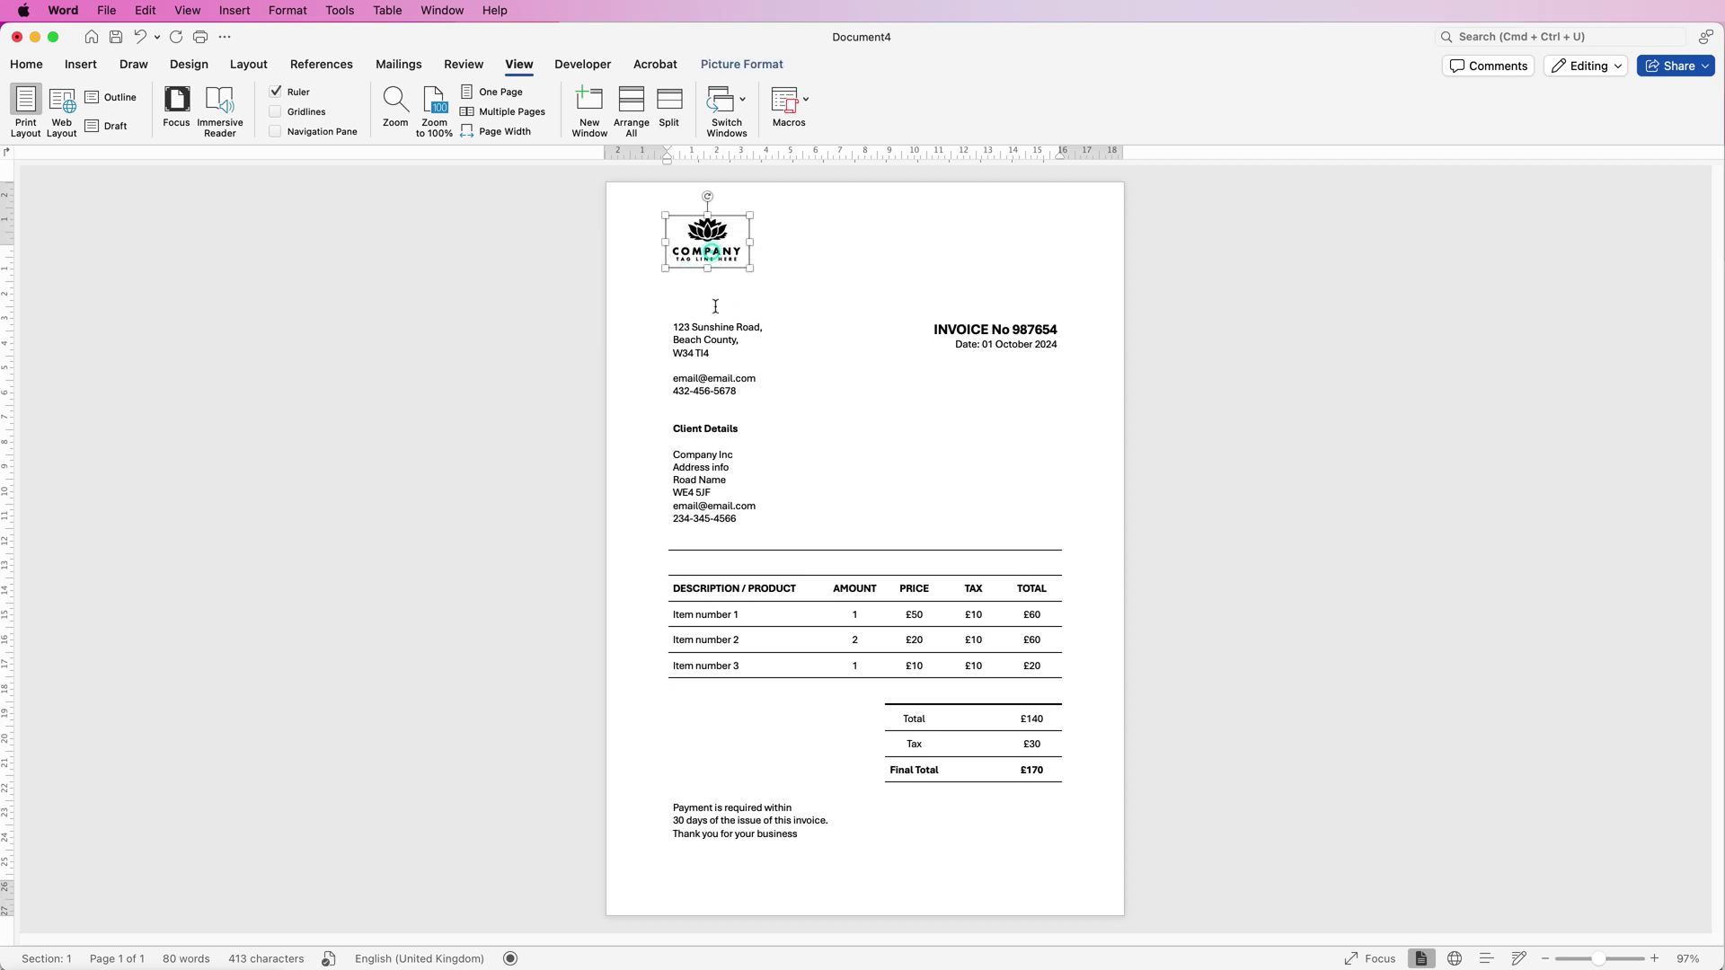
pyautogui.press('Down')
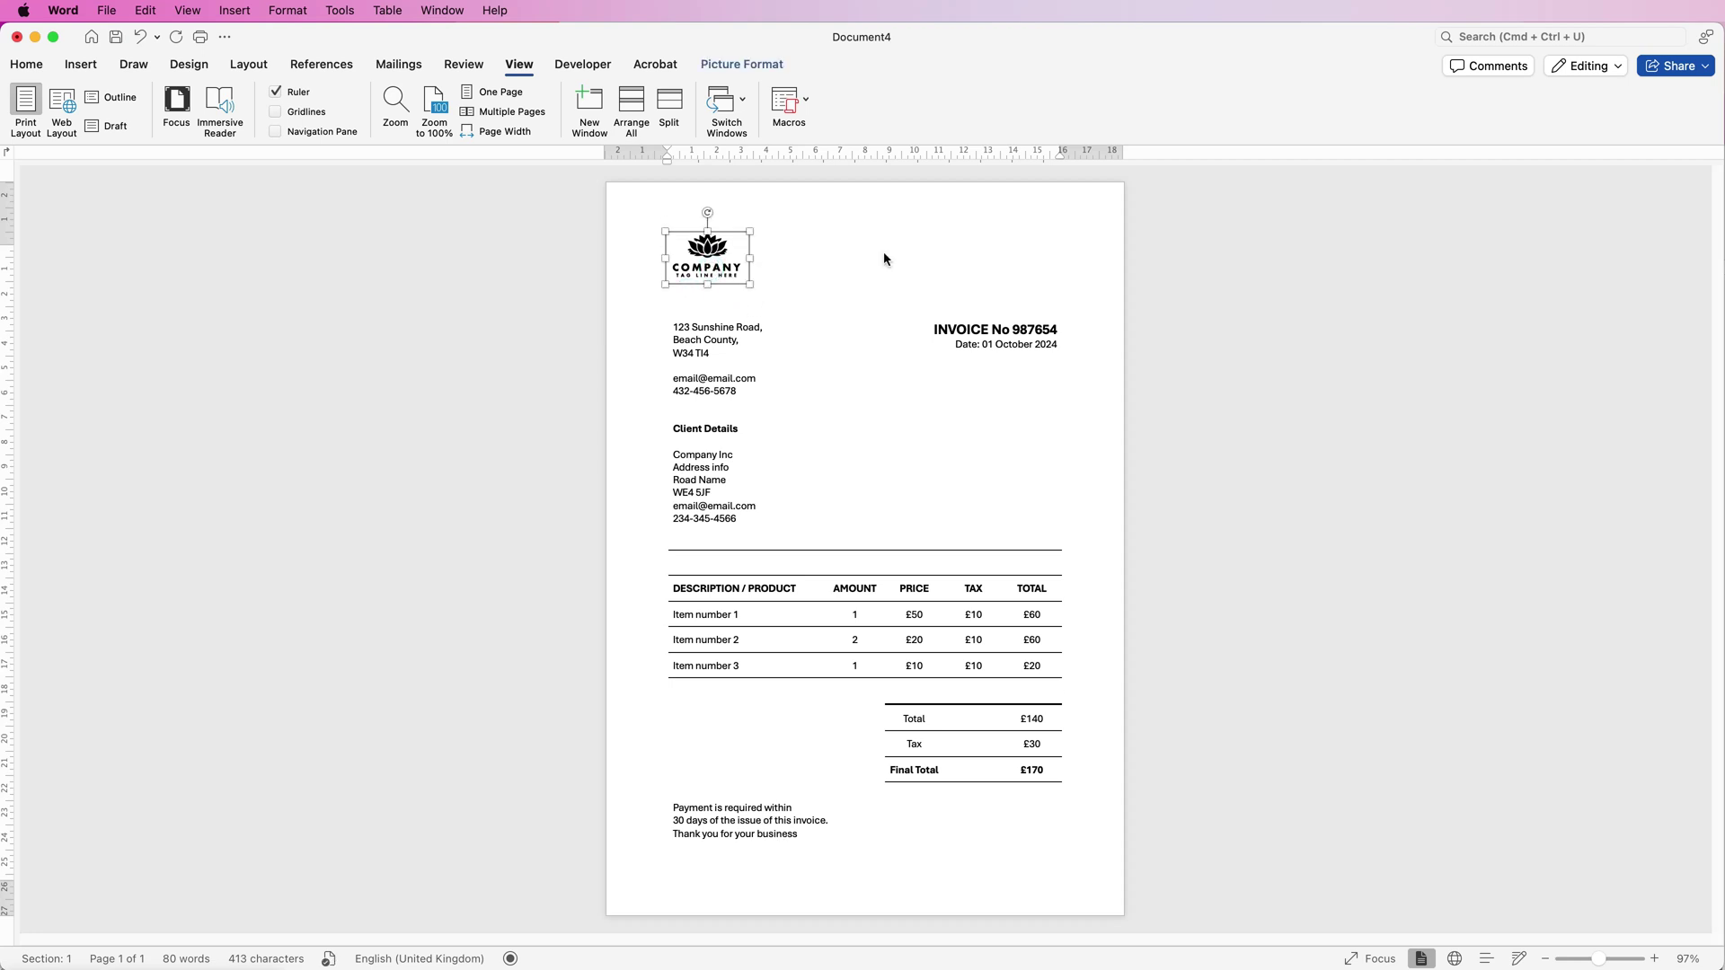
pyautogui.press('Left')
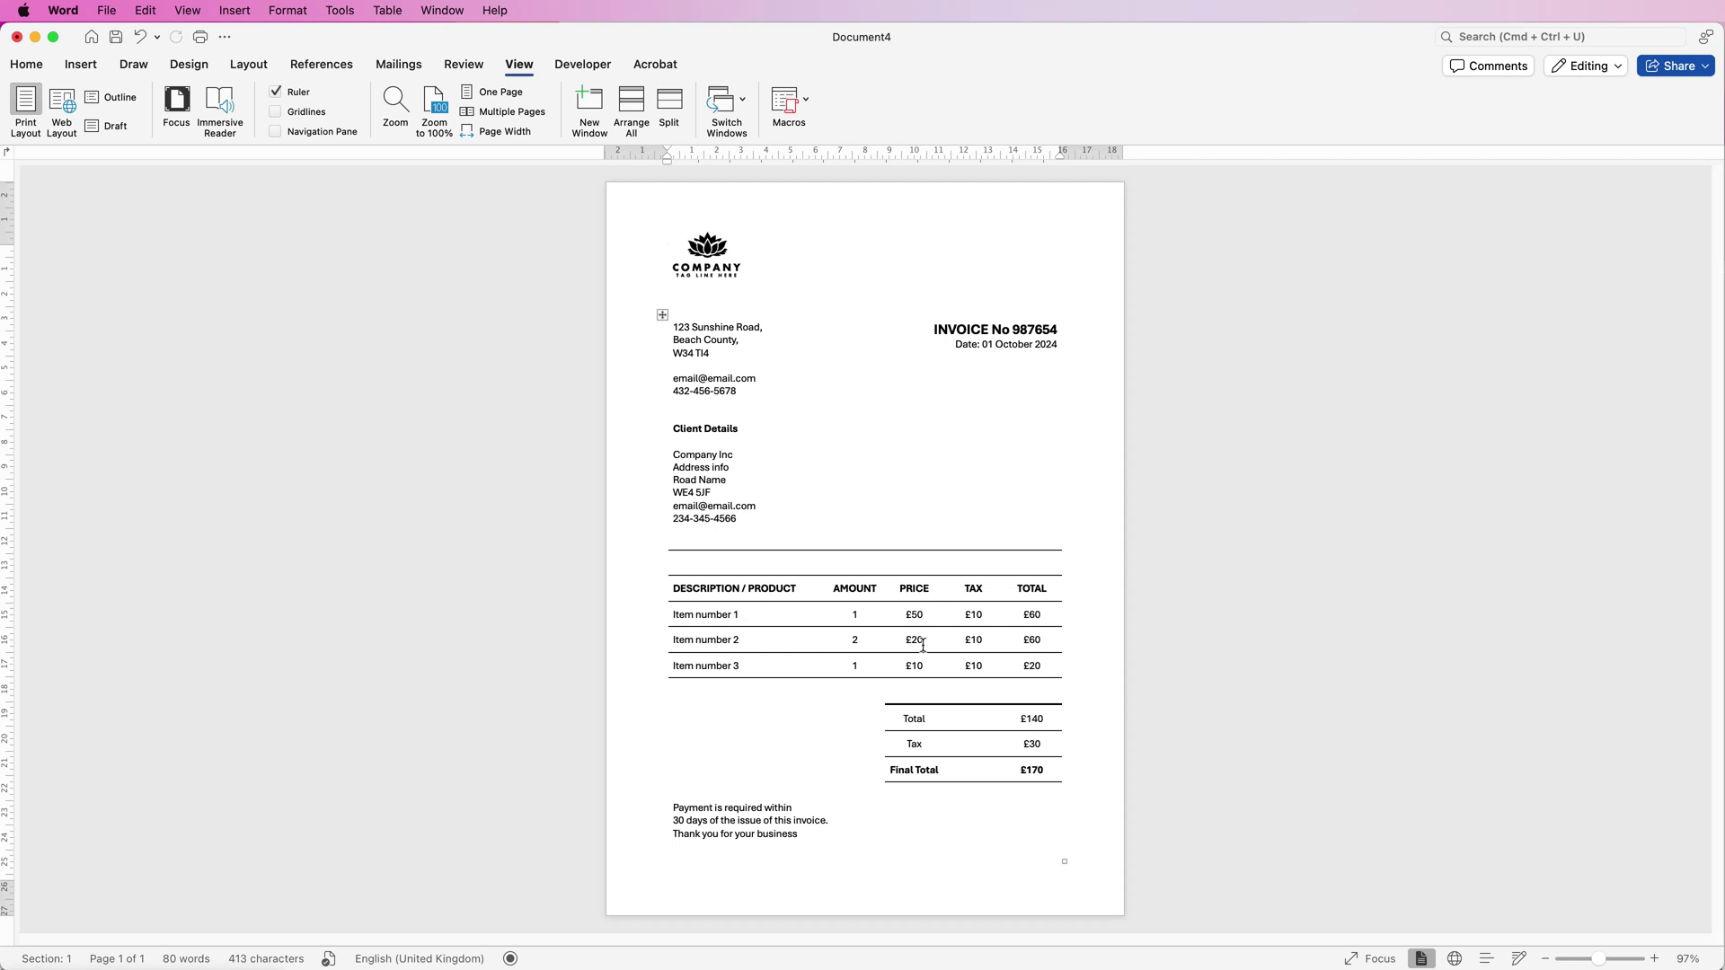
# Save the invoice as Receipt01 in the Templates folder in Word template (.dotx) format
pyautogui.click(107, 12)
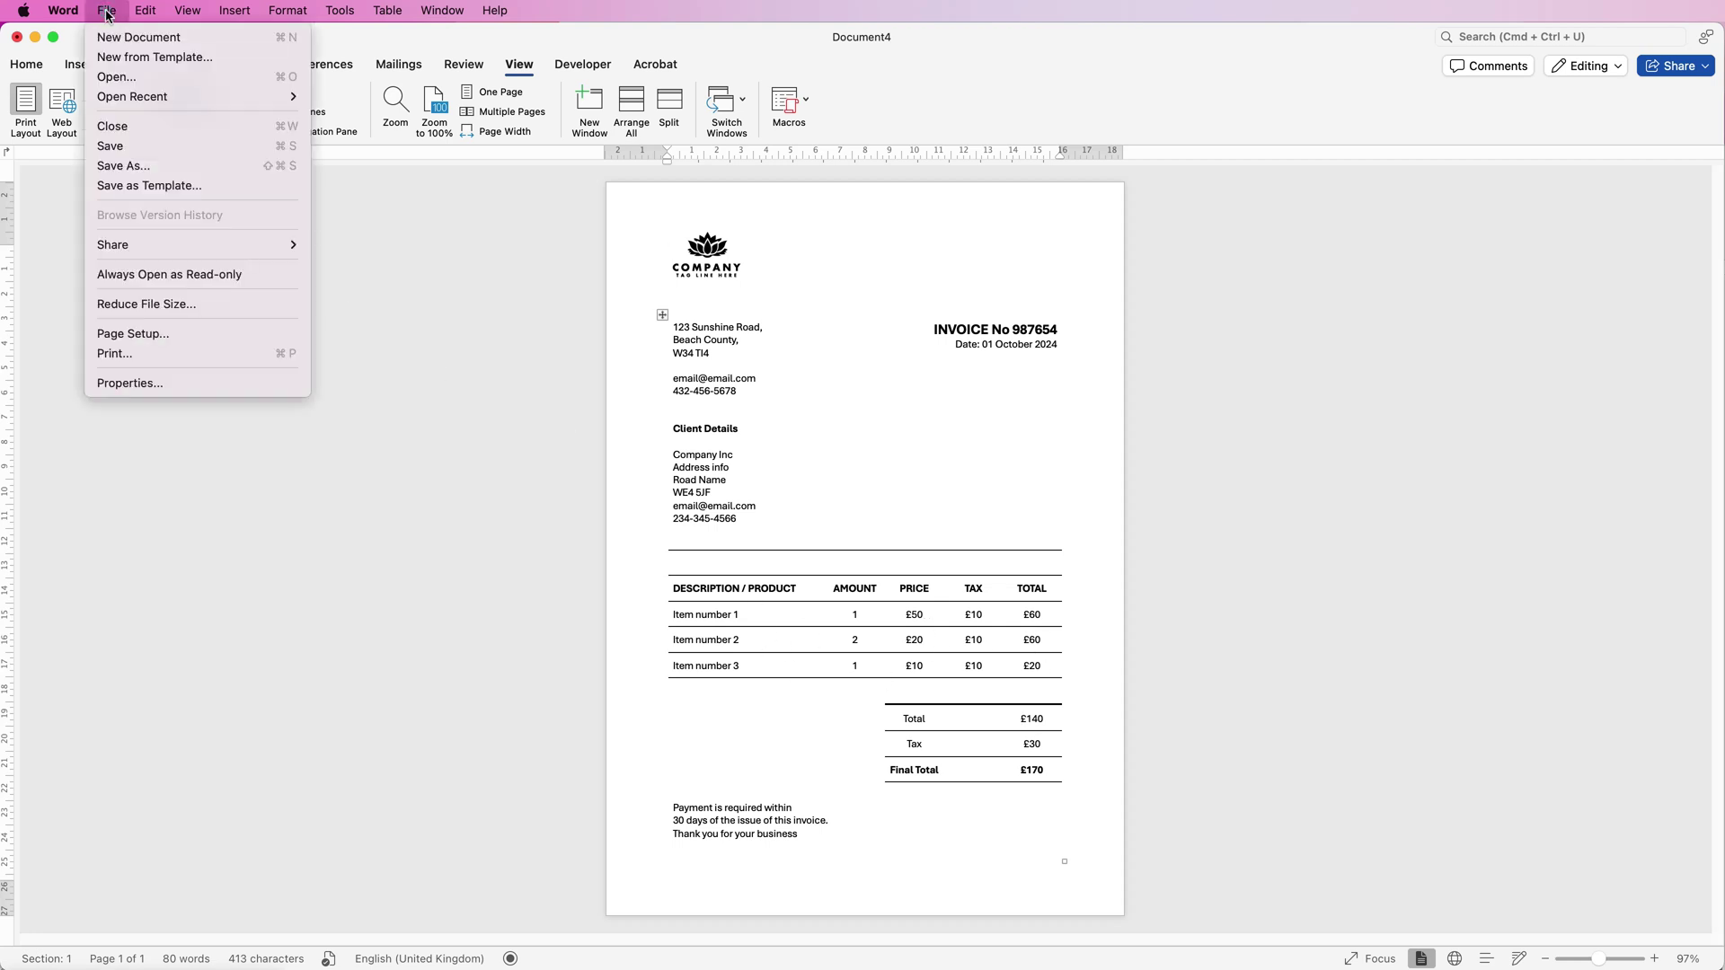
pyautogui.click(117, 185)
pyautogui.write('Receipt01.dotx')
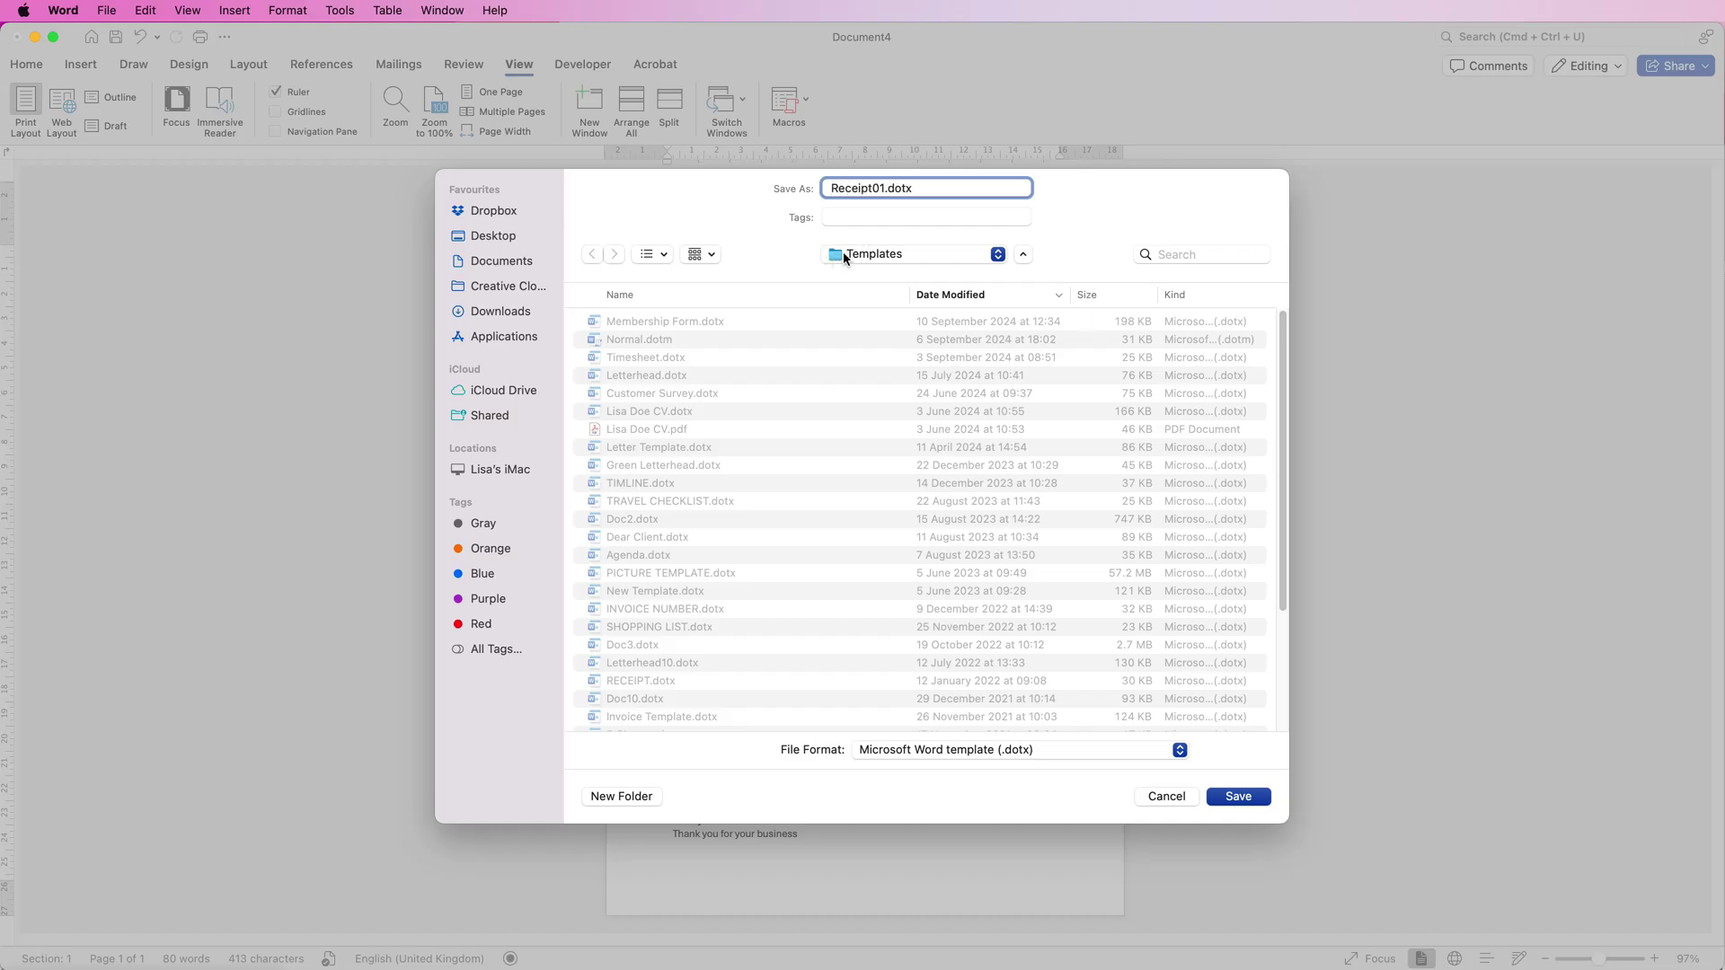
pyautogui.click(997, 255)
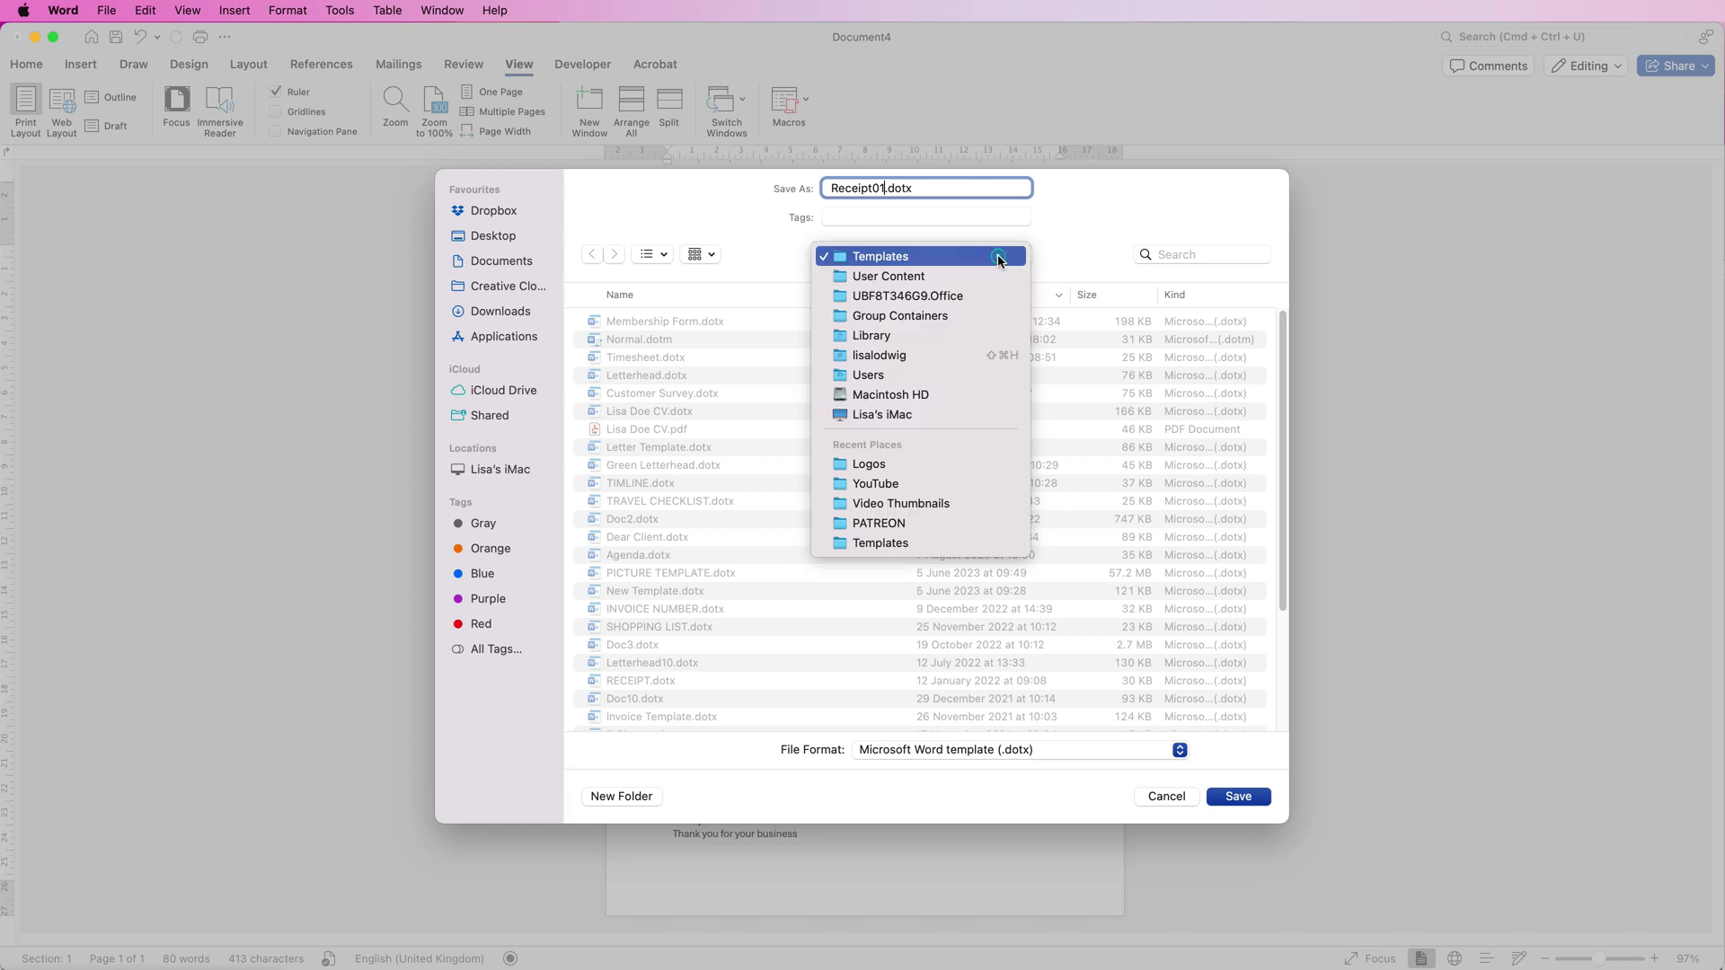
pyautogui.click(887, 257)
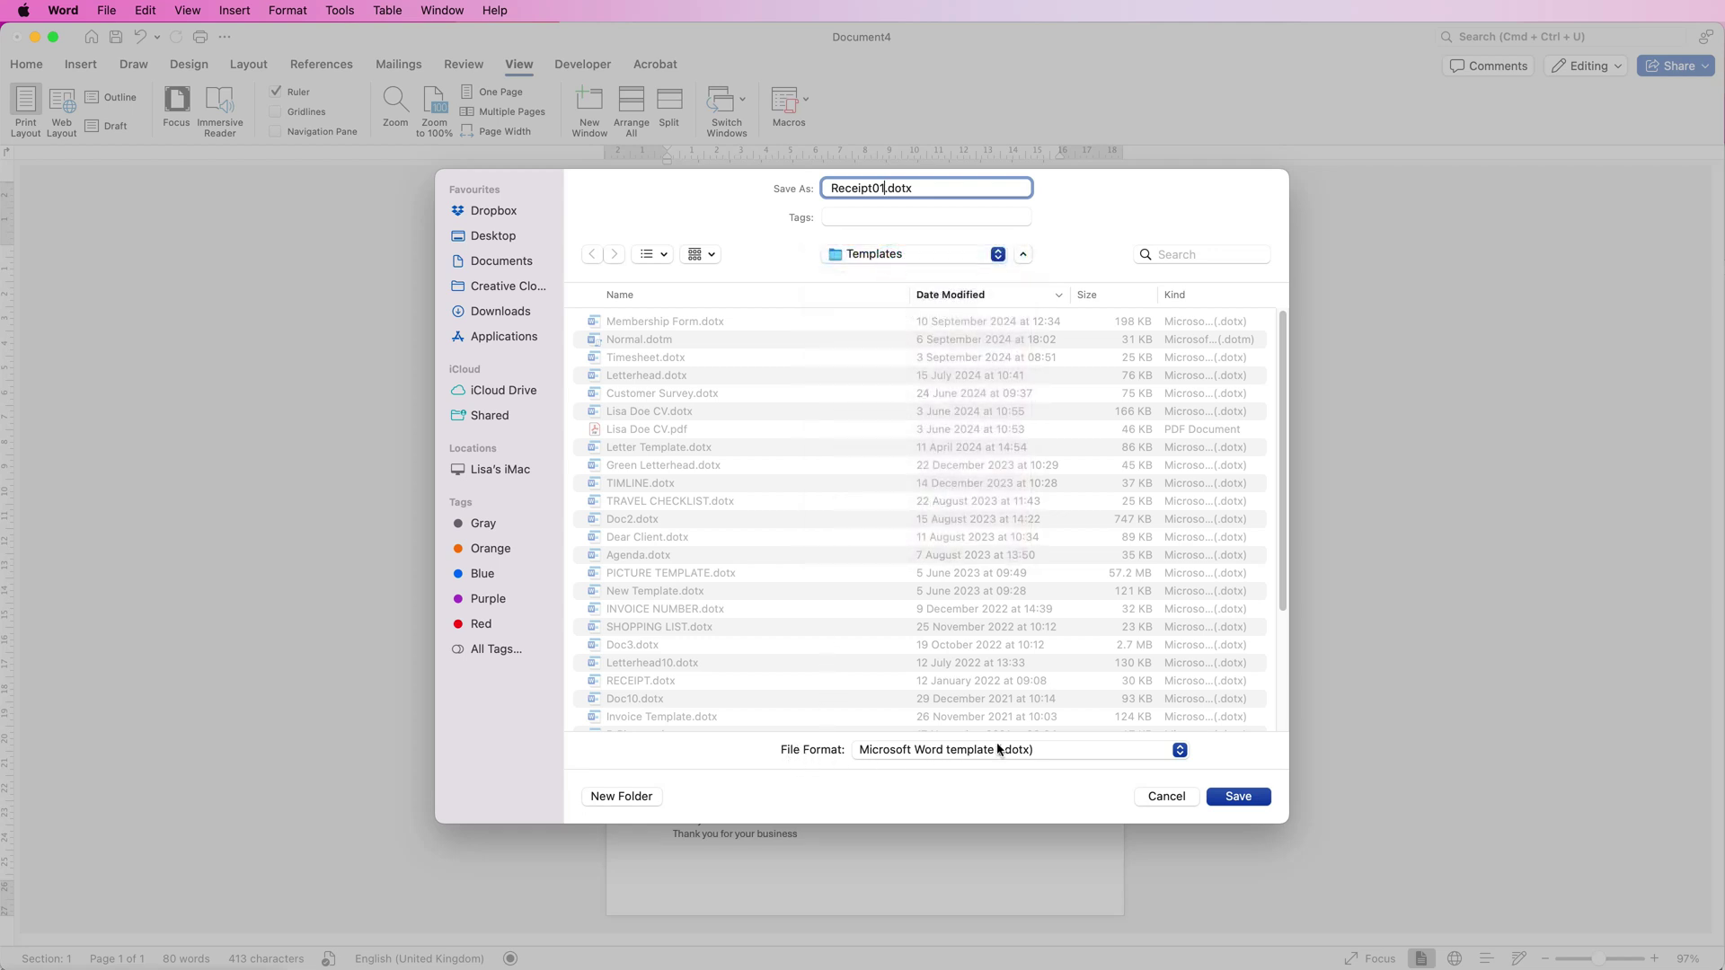
pyautogui.click(1179, 751)
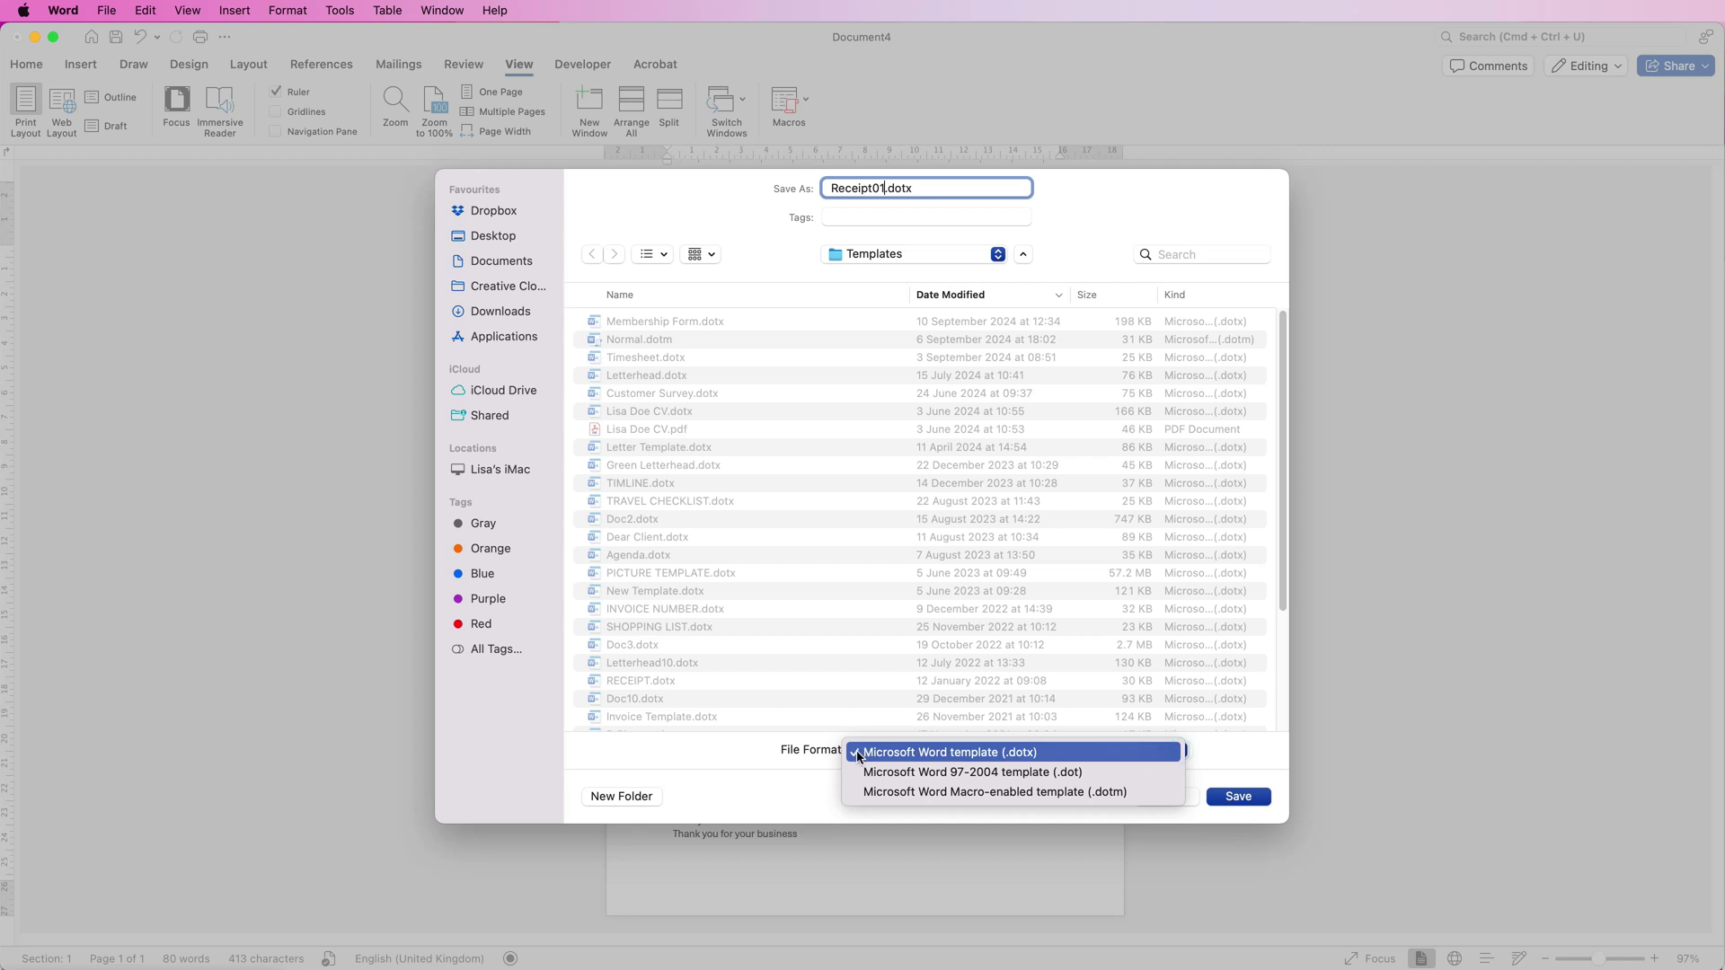
pyautogui.click(1061, 752)
pyautogui.click(1239, 798)
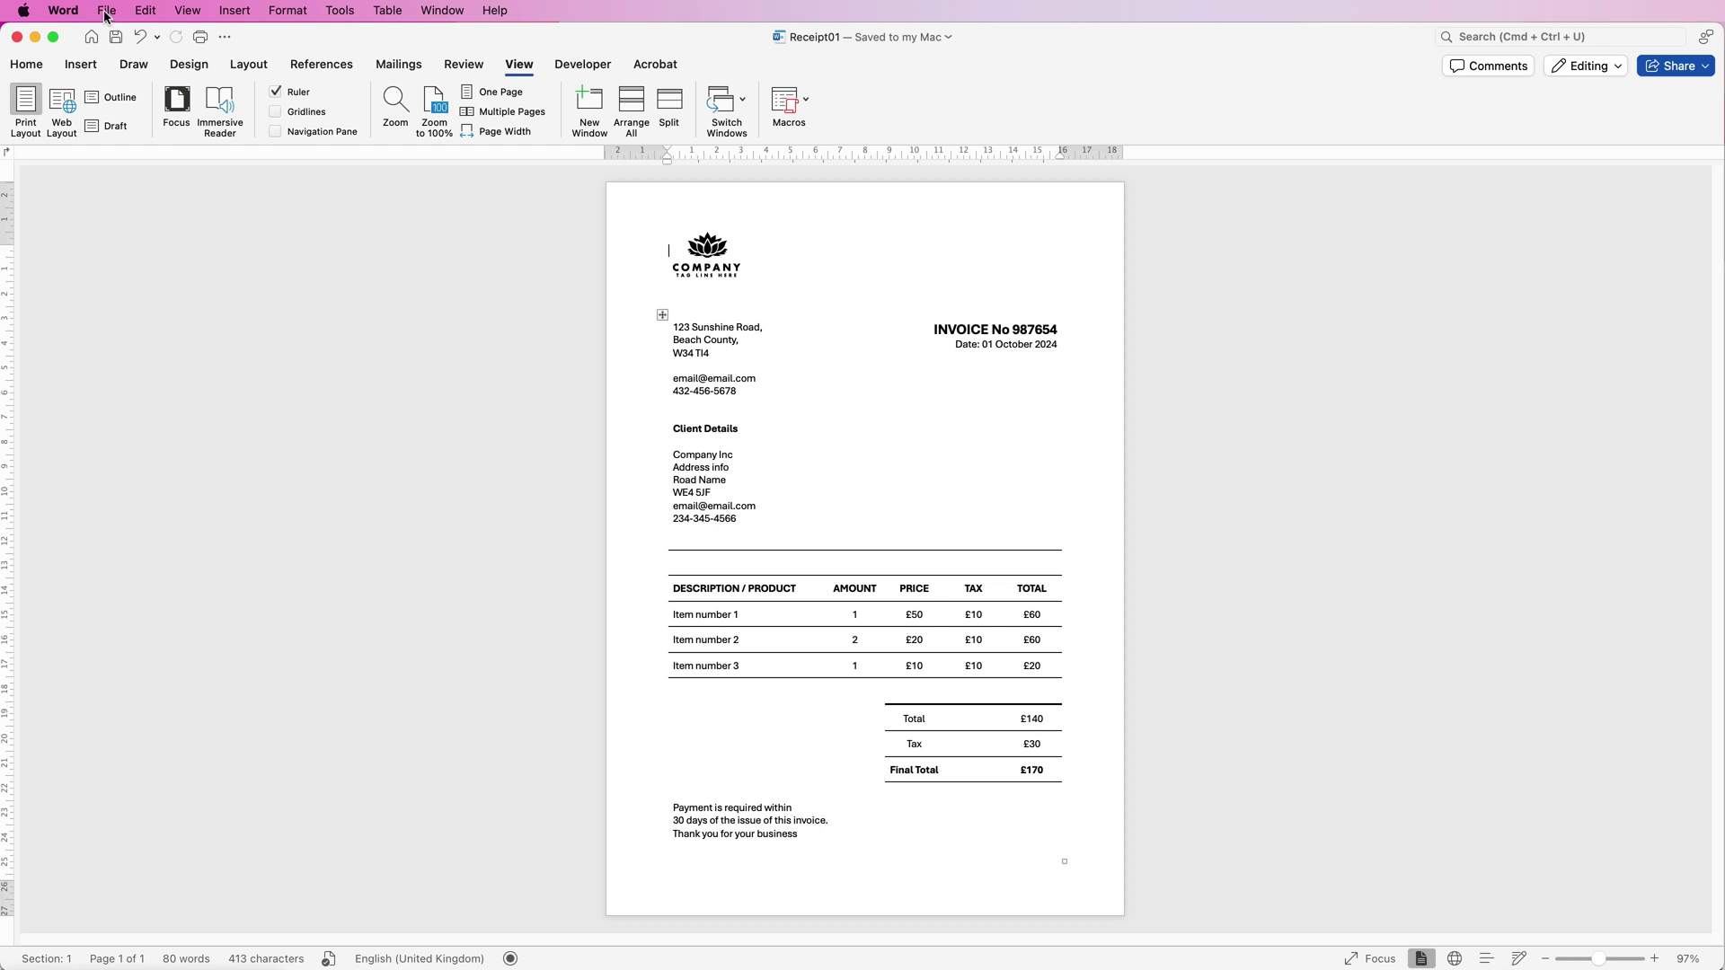
# Save another copy of Receipt01.dotx as a Word template on the Desktop
pyautogui.click(106, 12)
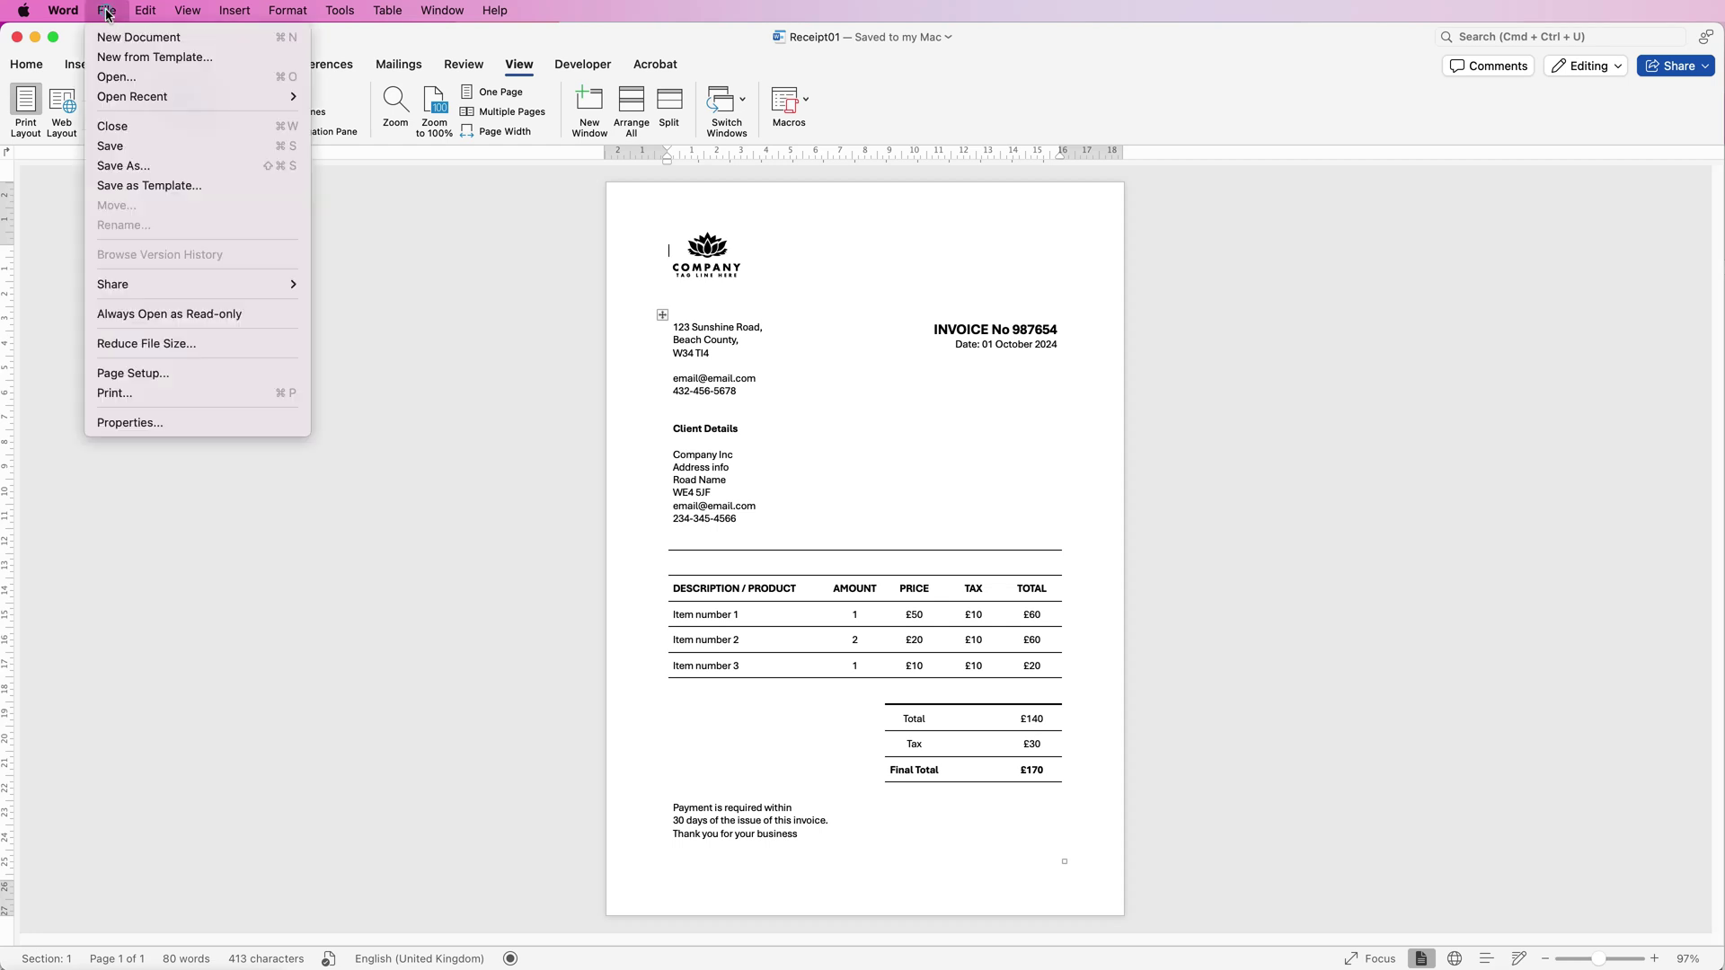
pyautogui.click(135, 166)
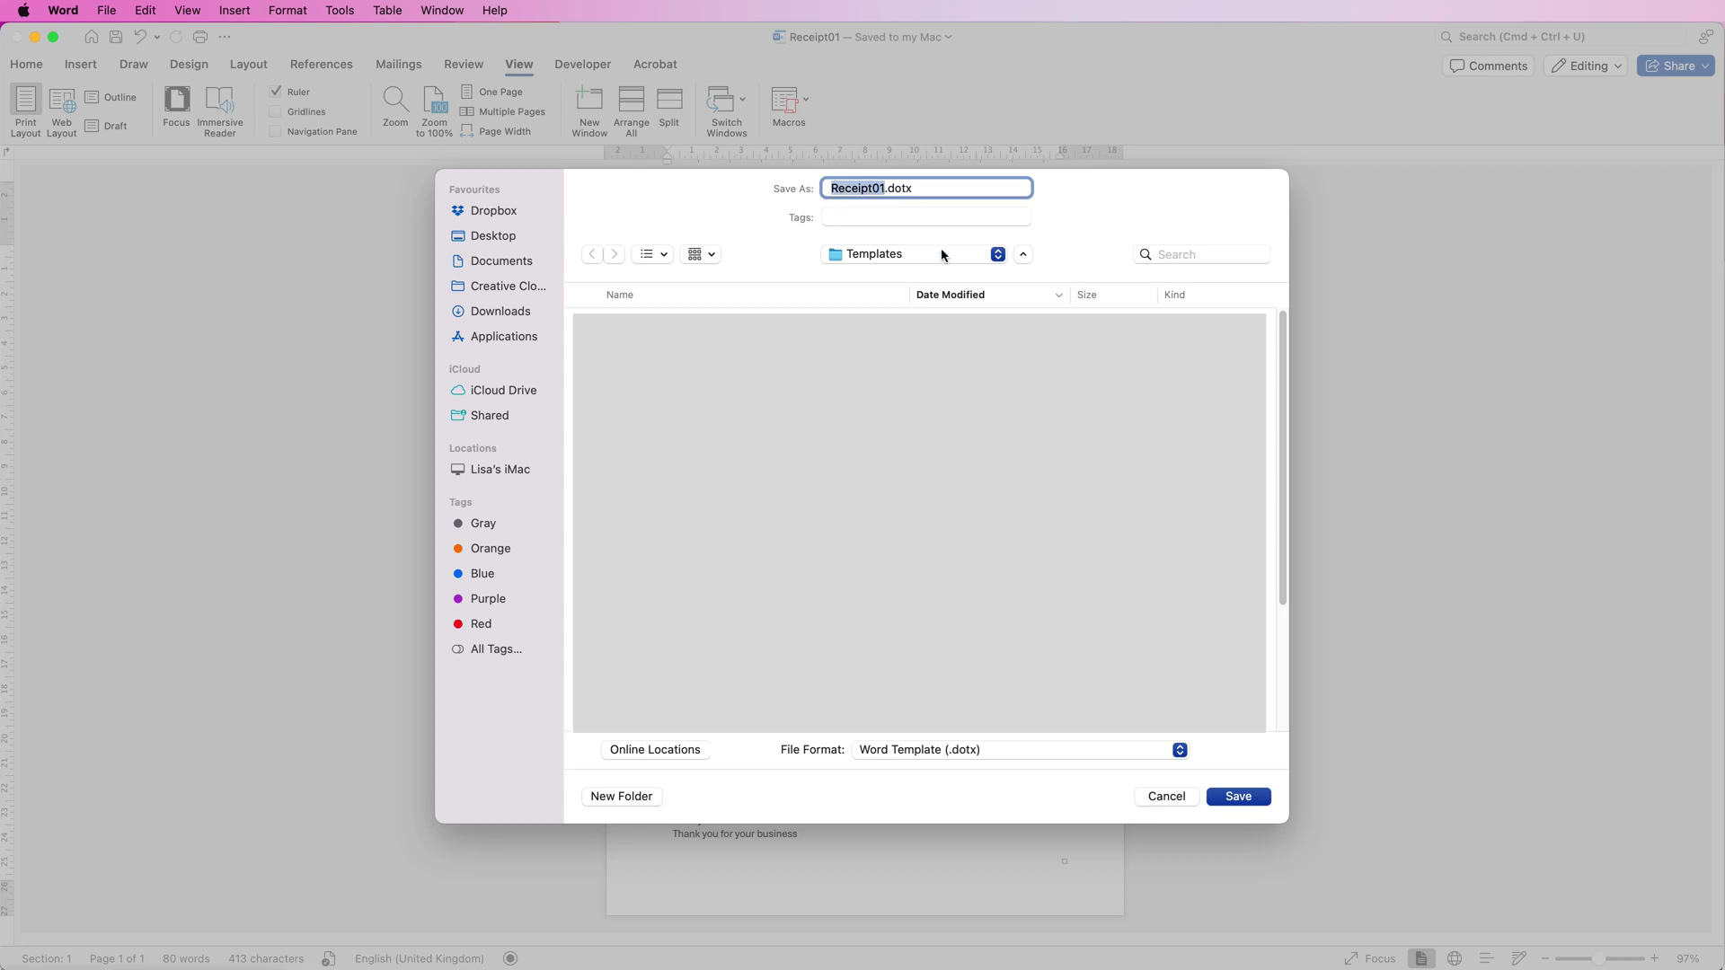
pyautogui.press('super+d')
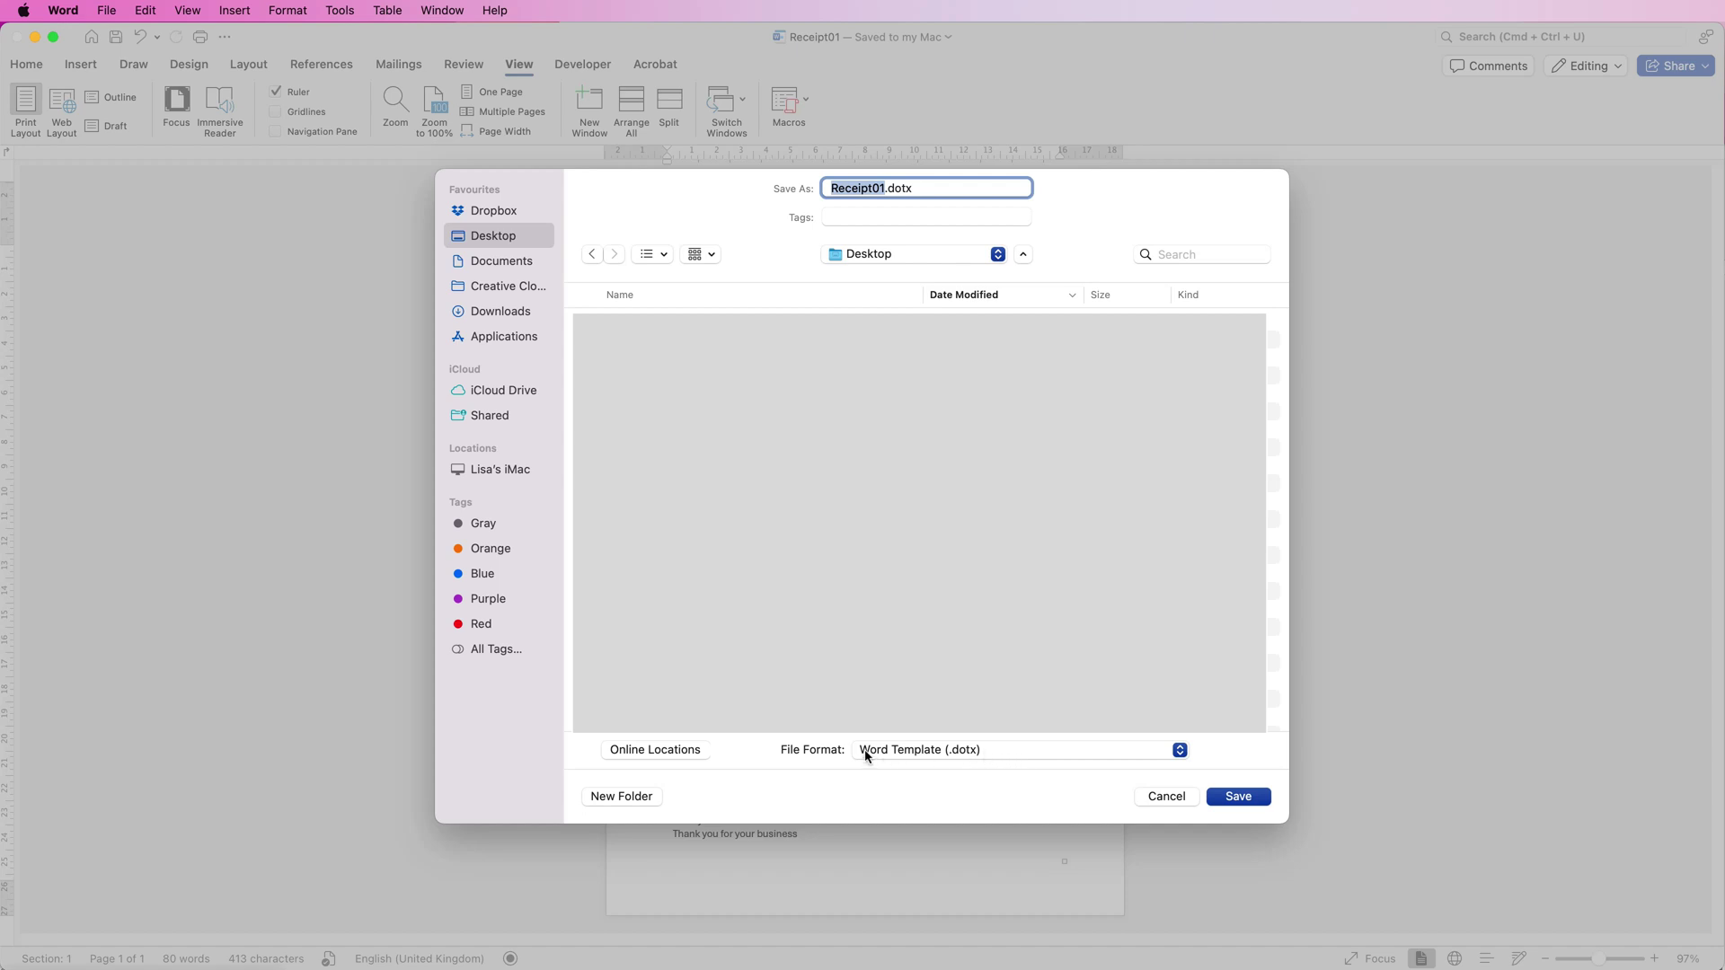
pyautogui.click(1239, 797)
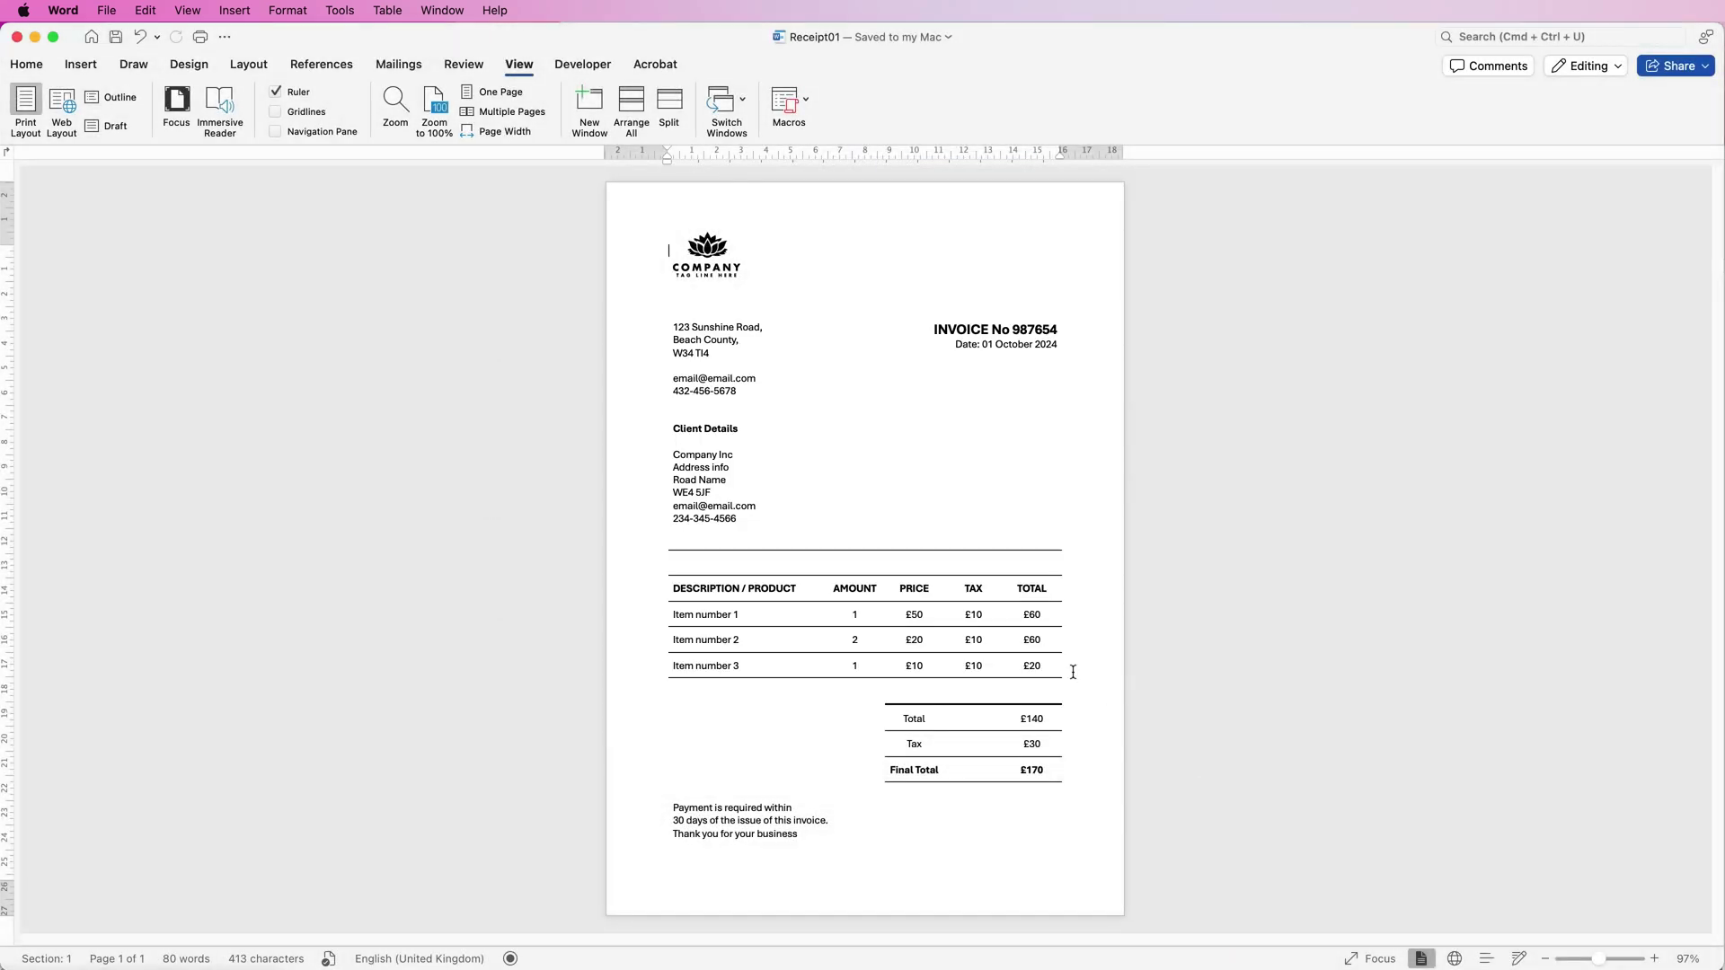